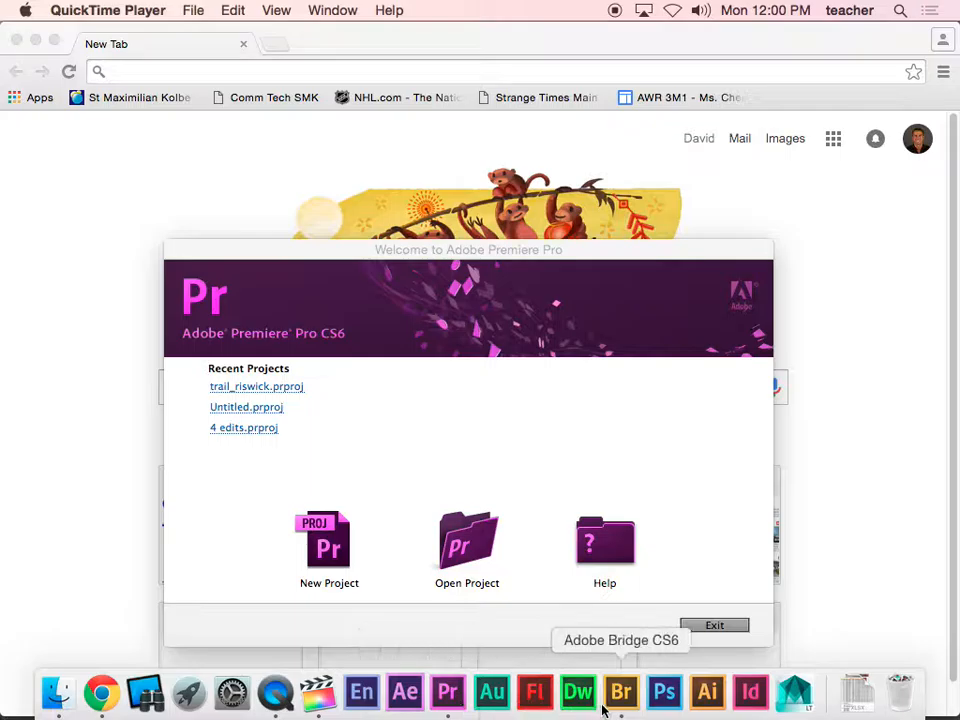
In Bridge, open the tgv 3m1 stuff folder, preview IMG_9986.JPG, then launch Premiere Pro
left_click(621, 708)
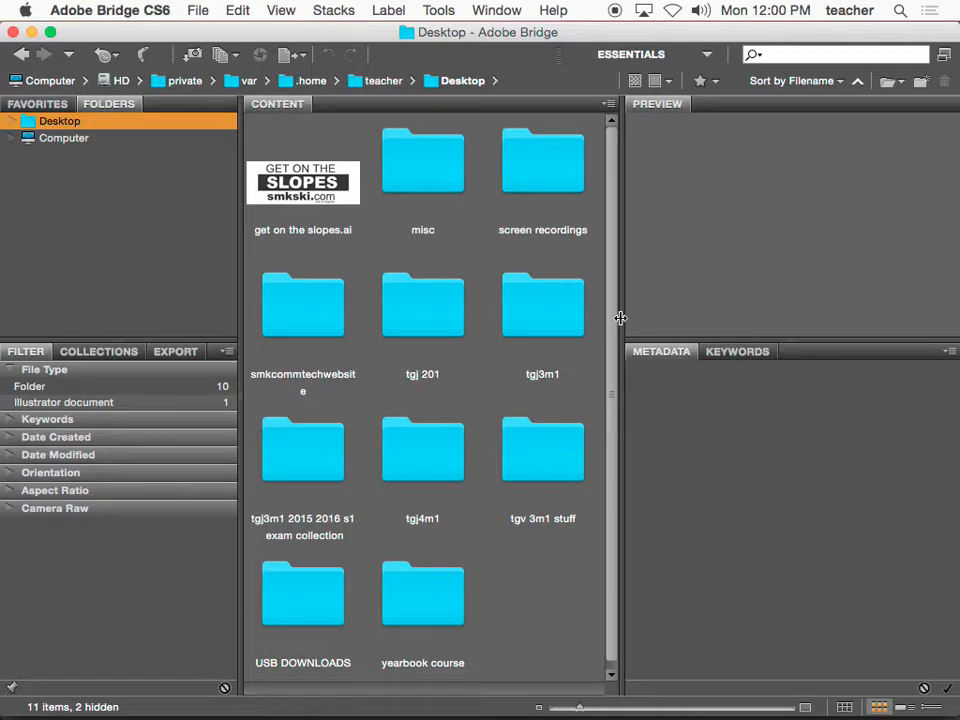
left_click_drag(620, 318, 645, 316)
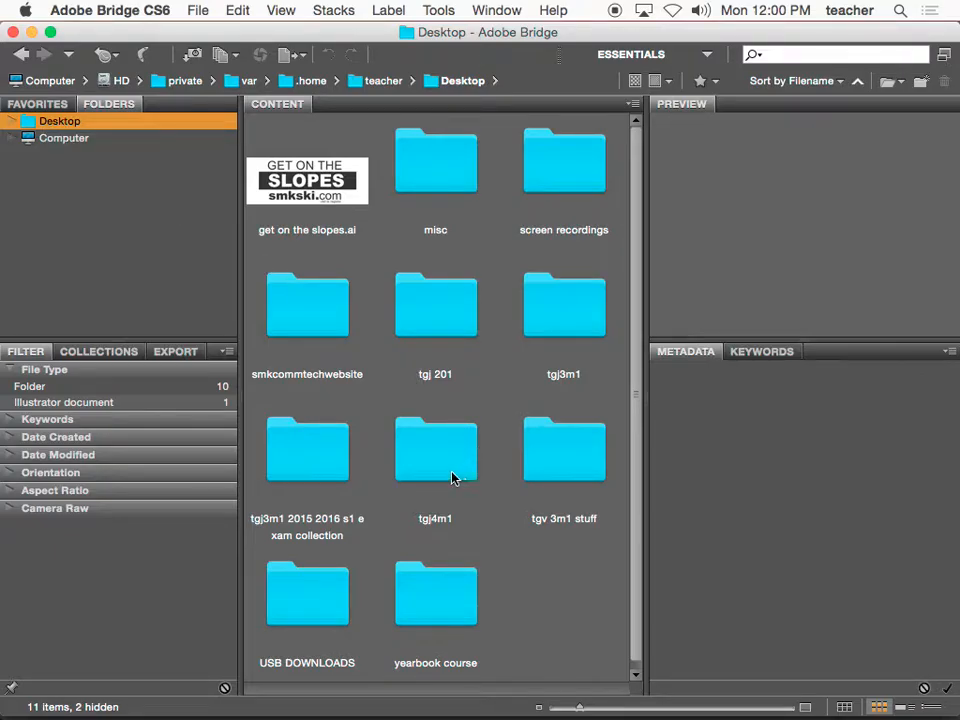
double_click(576, 477)
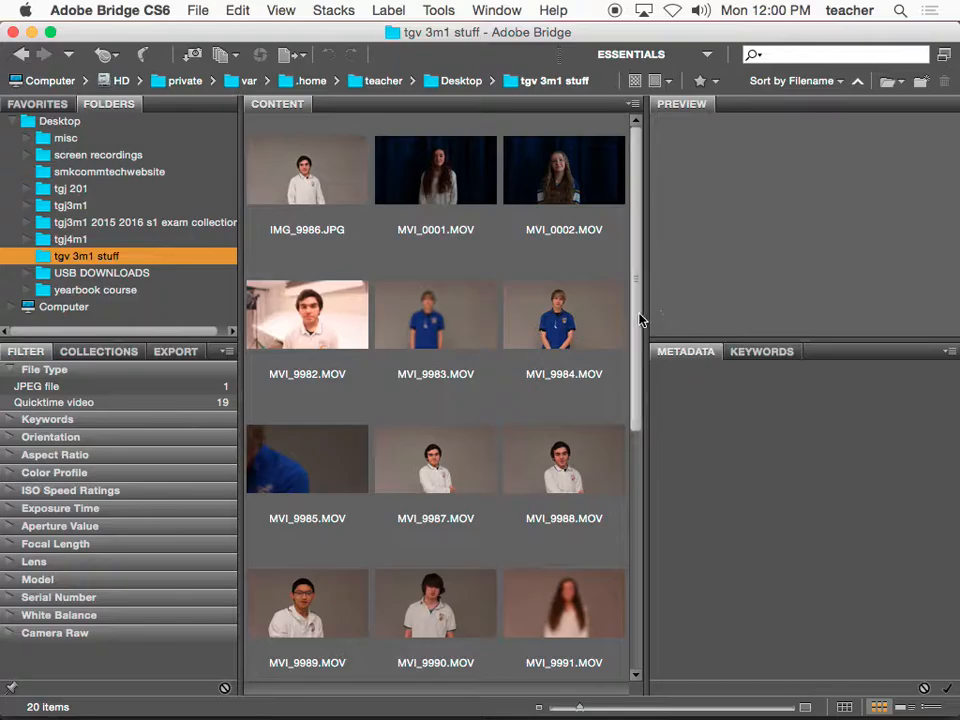
left_click_drag(640, 321, 631, 286)
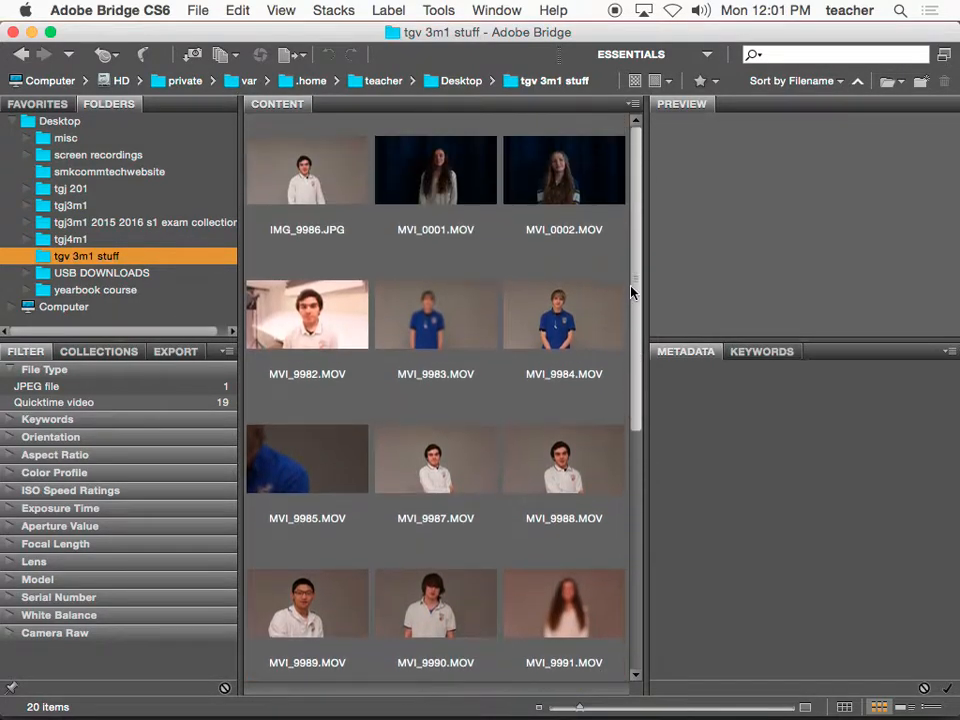
left_click(299, 199)
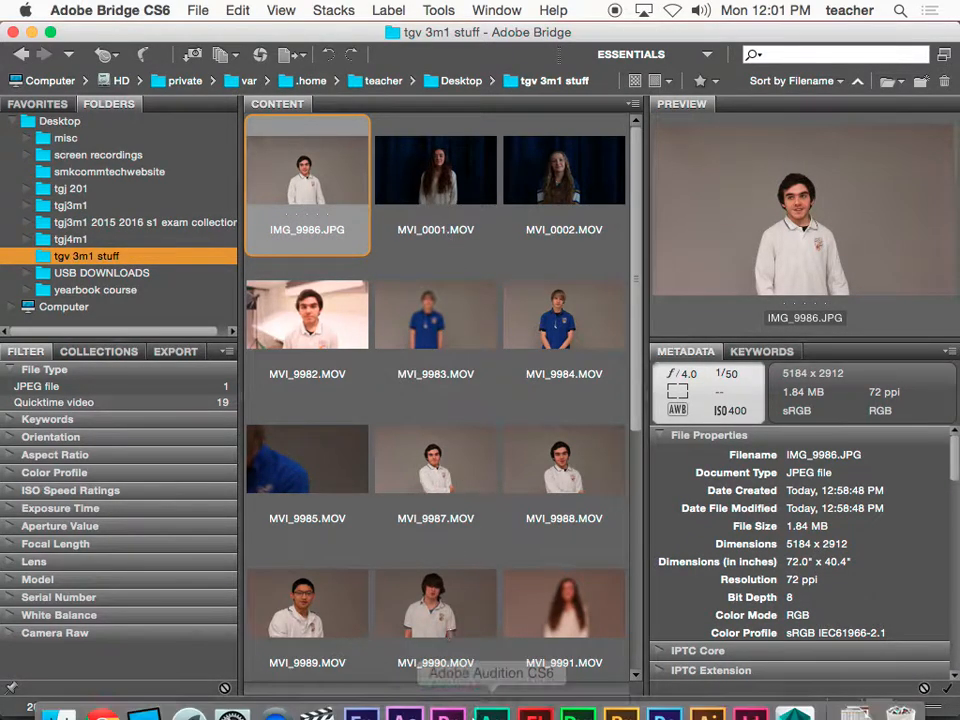
left_click(447, 695)
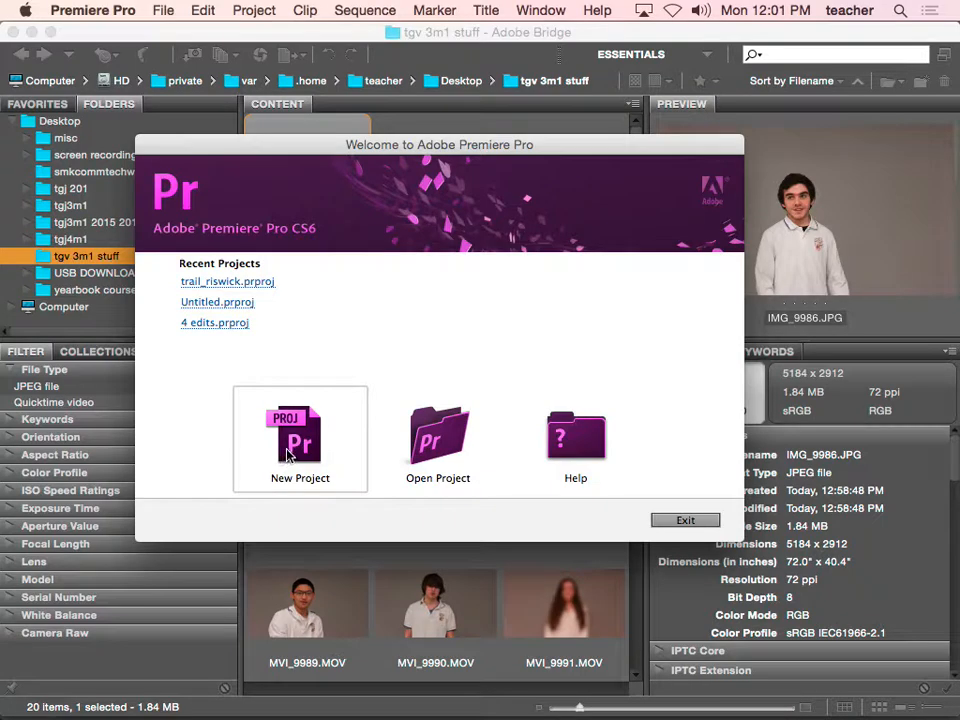
Start a new project saved in the Desktop's tgv 3m1 stuff folder
left_click(281, 459)
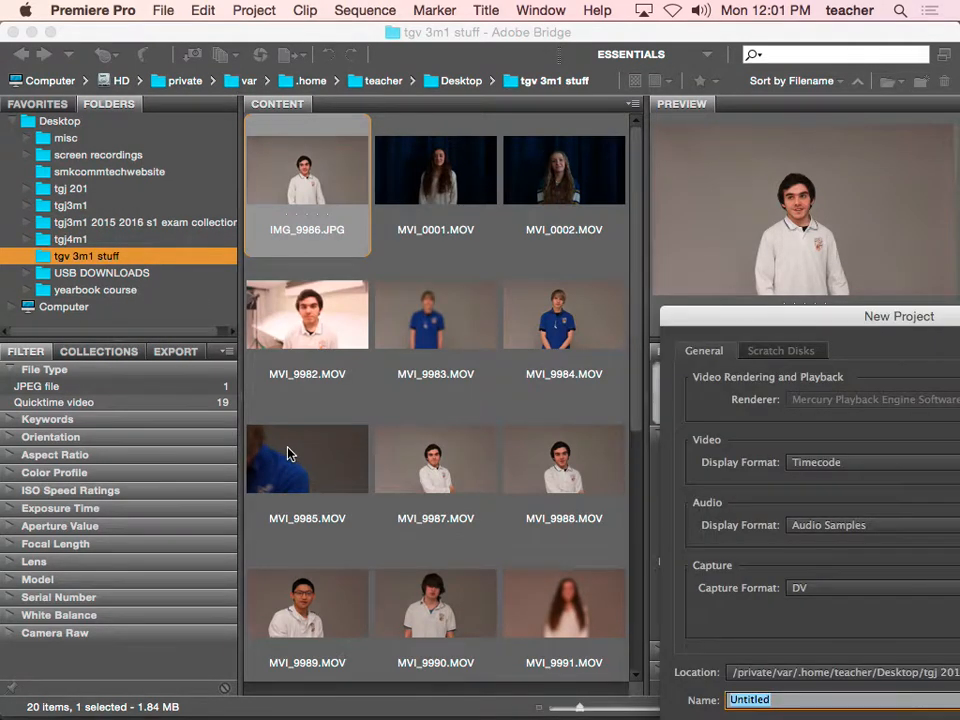
left_click_drag(729, 326, 221, 180)
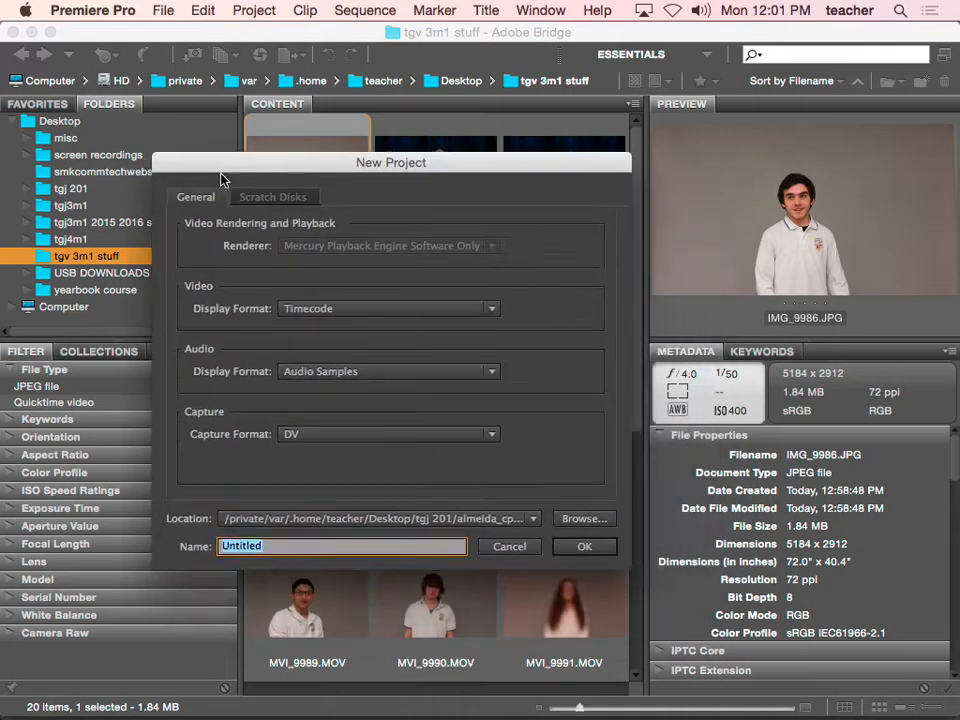
left_click(580, 519)
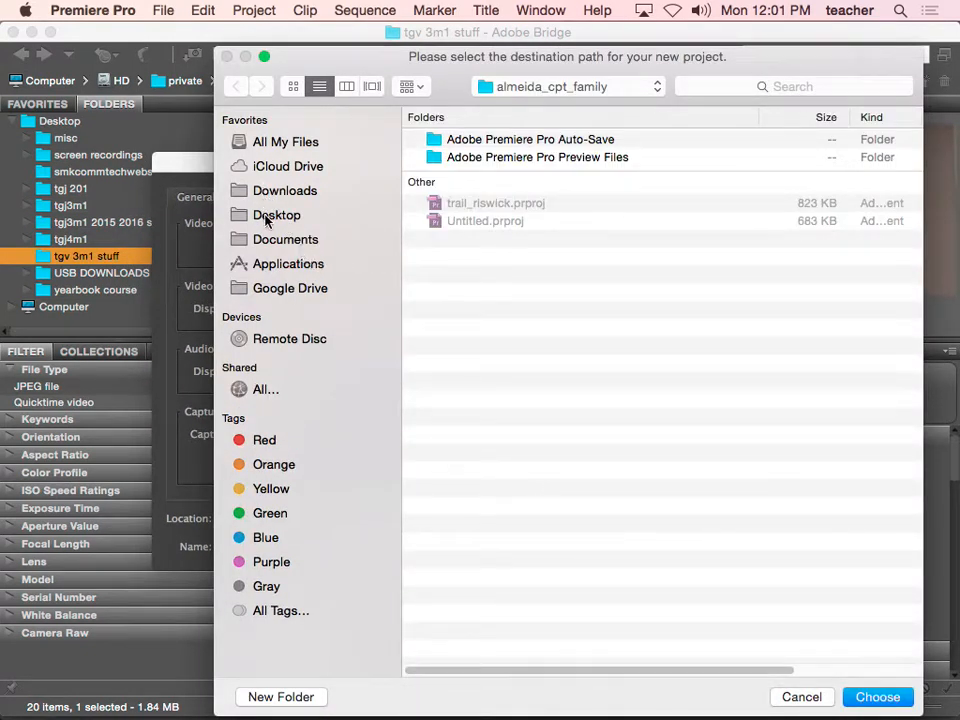
left_click(267, 218)
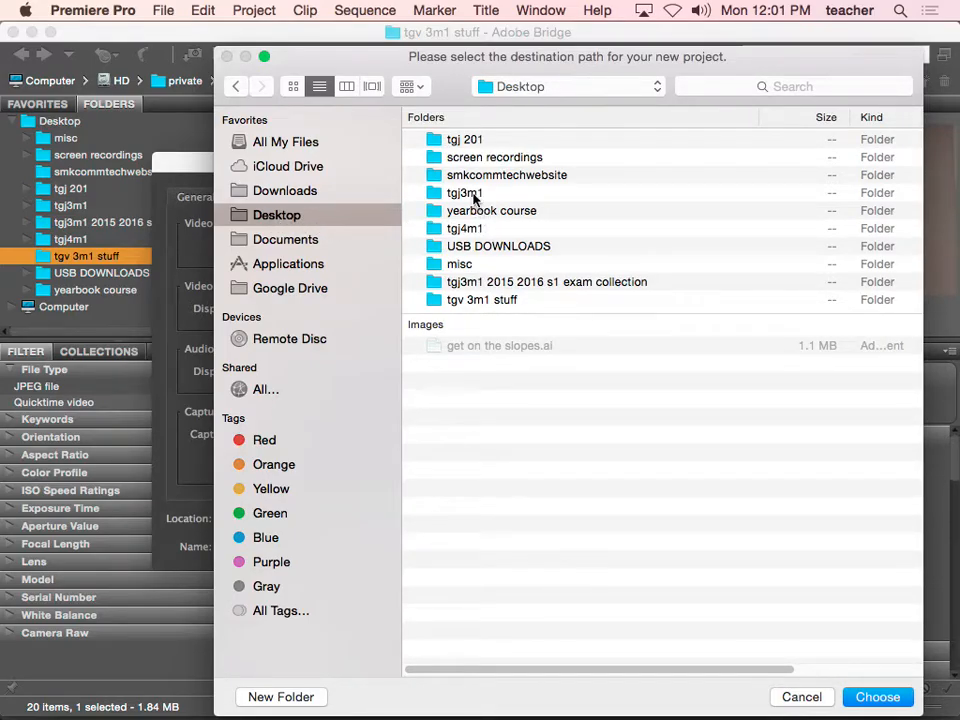
left_click(475, 302)
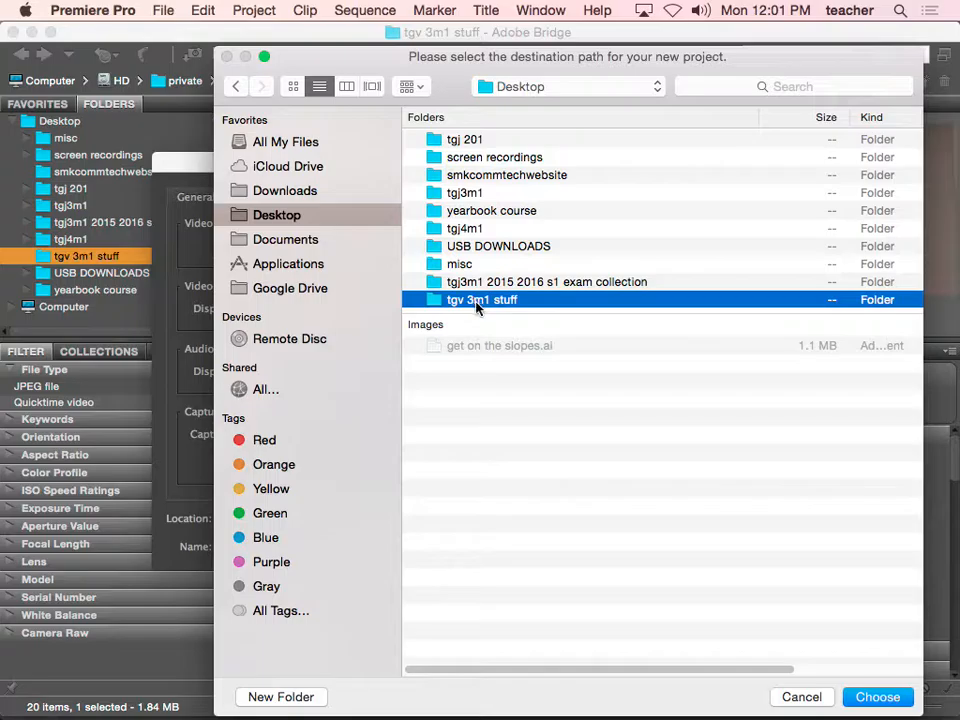
left_click(866, 696)
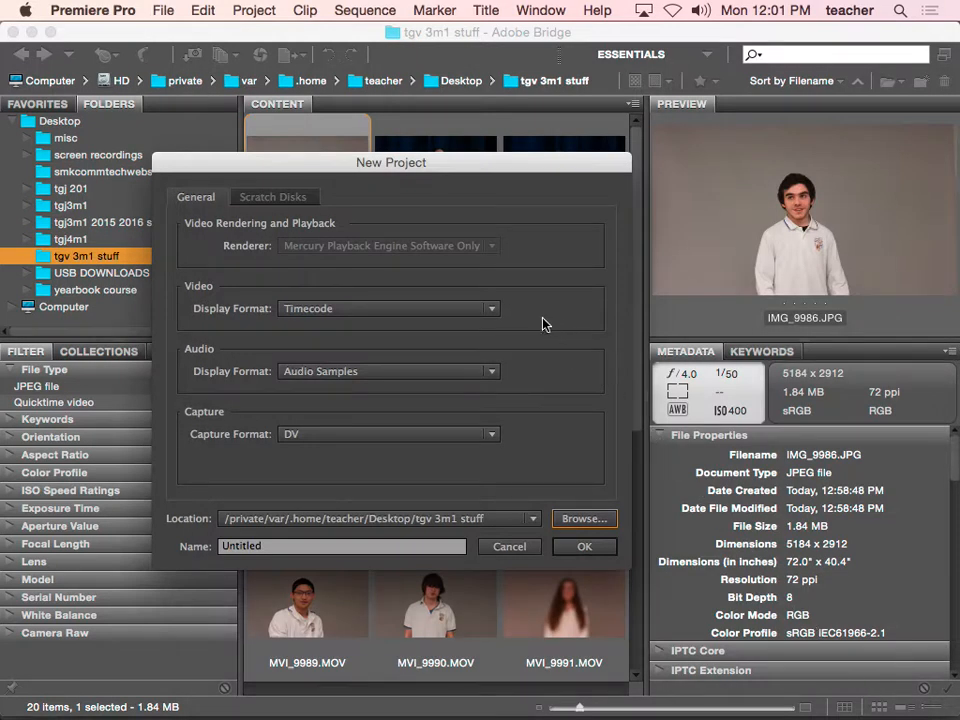
Name the project with the student's surname, first name and 'hello', and create it
left_click_drag(356, 554, 190, 543)
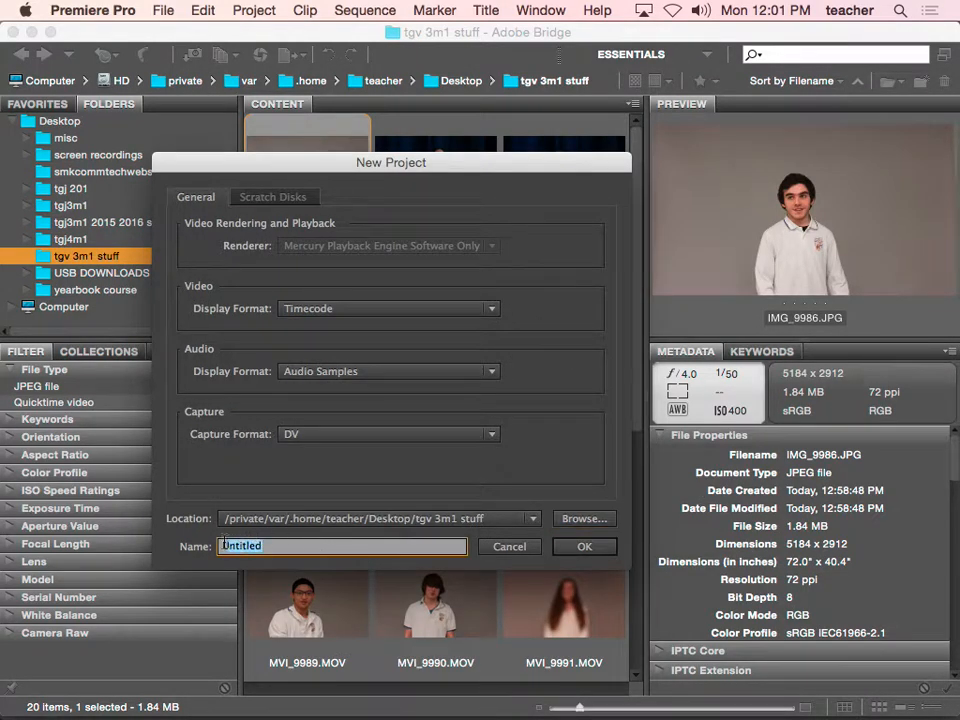
key("BackSpace")
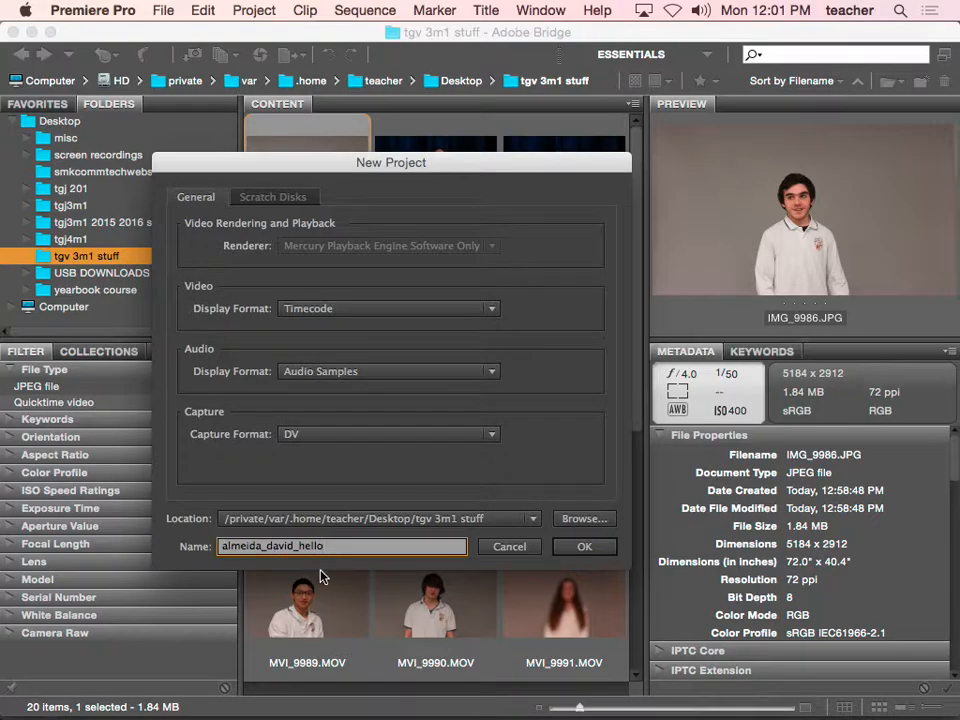
double_click(240, 545)
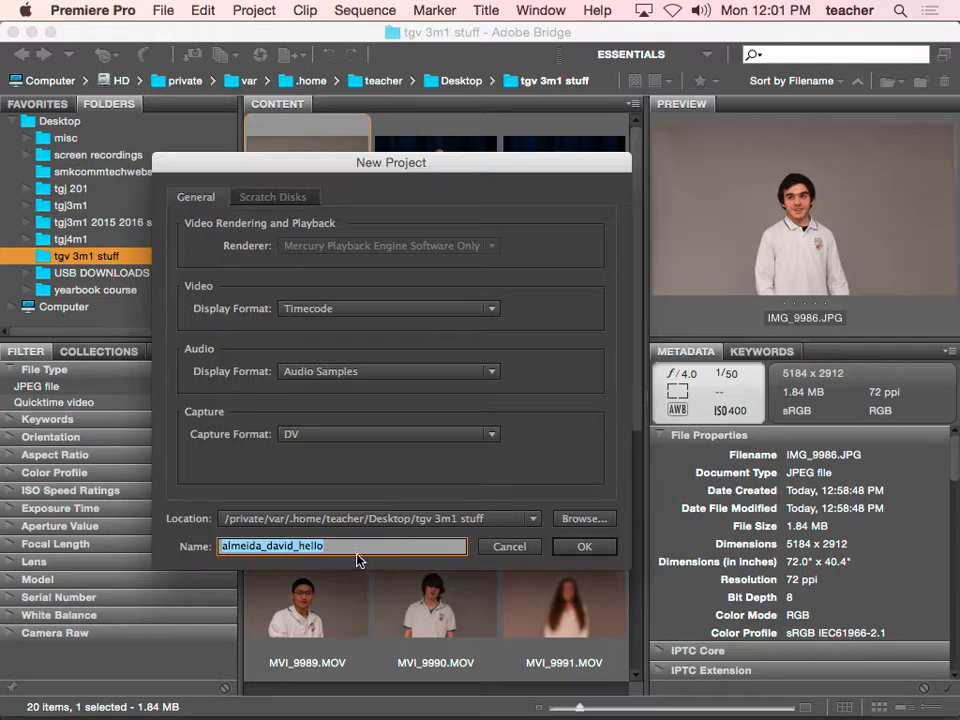
left_click(577, 548)
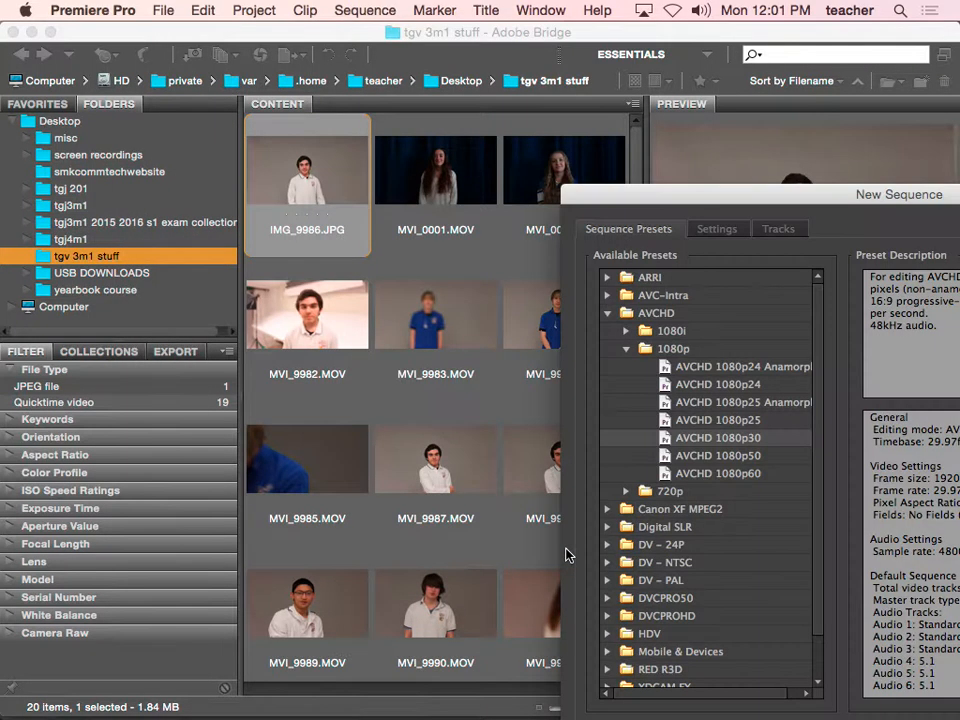
Choose the Canon XF MPEG2 1080p30 sequence preset
left_click_drag(787, 205, 327, 49)
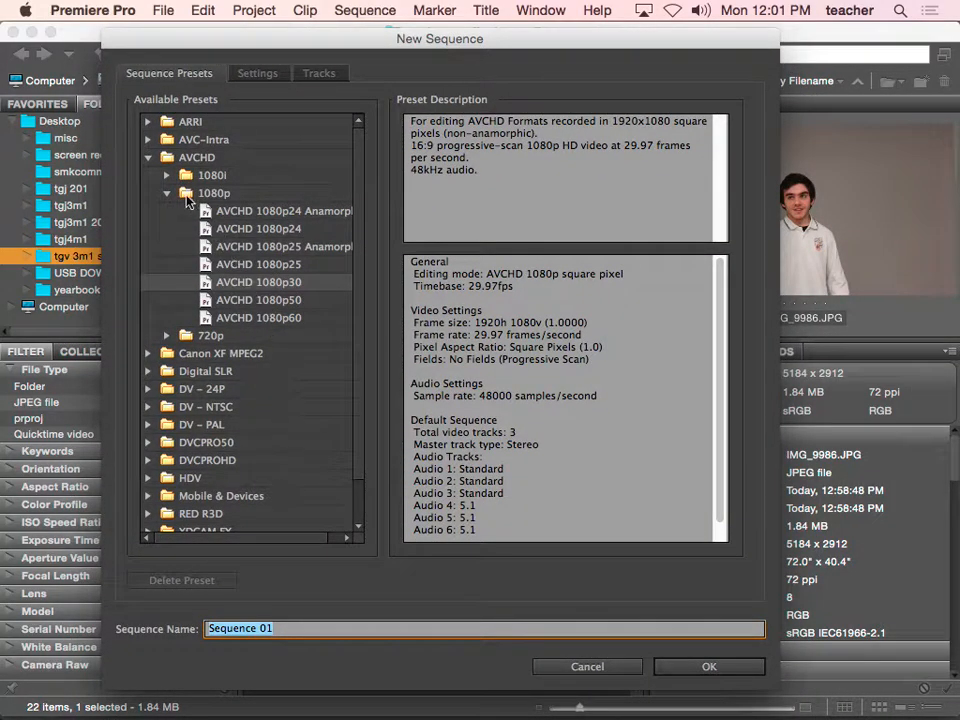
left_click(147, 159)
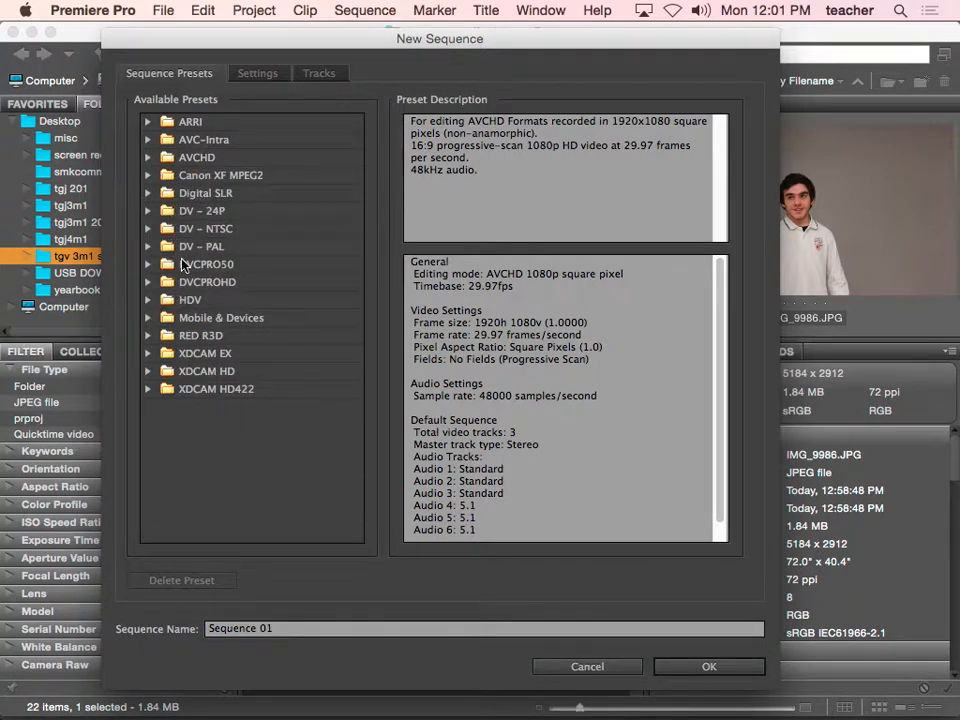
left_click(195, 175)
left_click(147, 175)
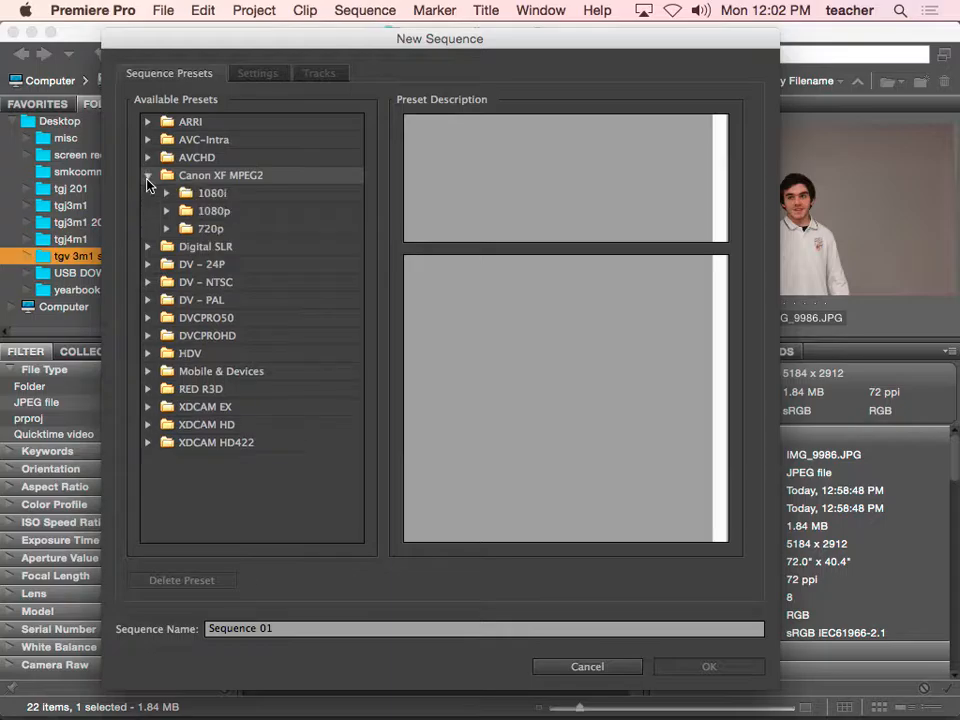
left_click(166, 211)
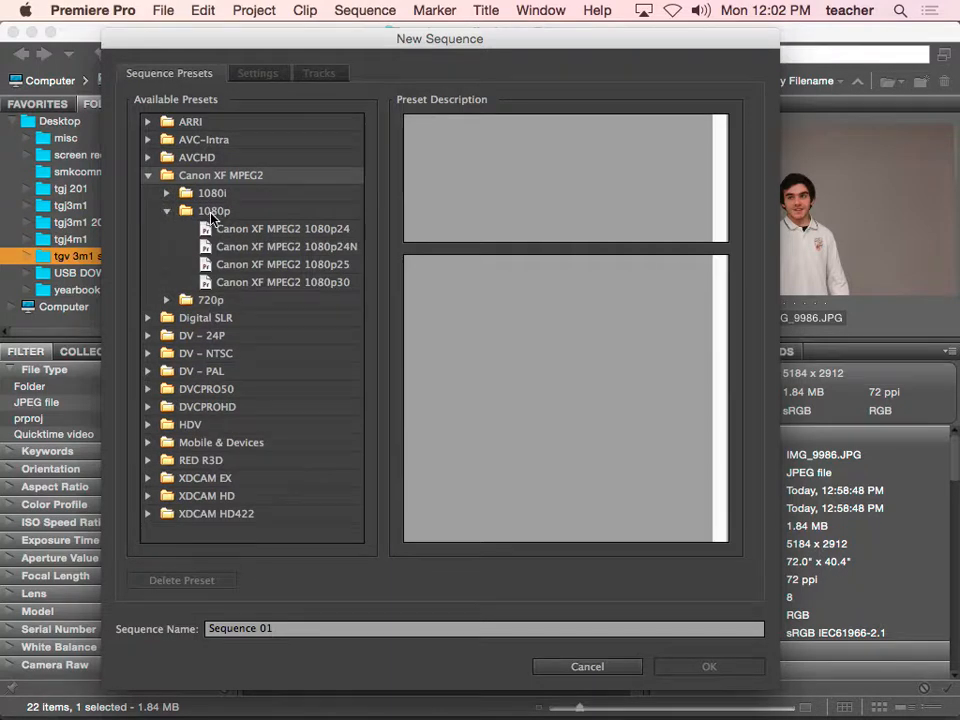
left_click(268, 282)
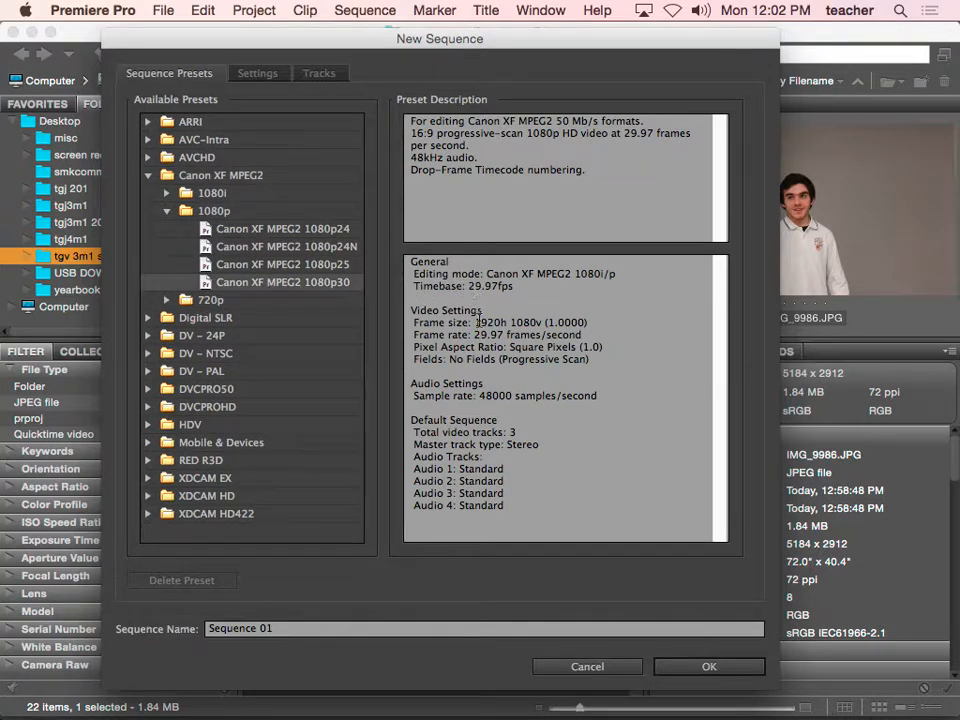
Name the sequence with the student's name plus 'hello' and create it
left_click(303, 632)
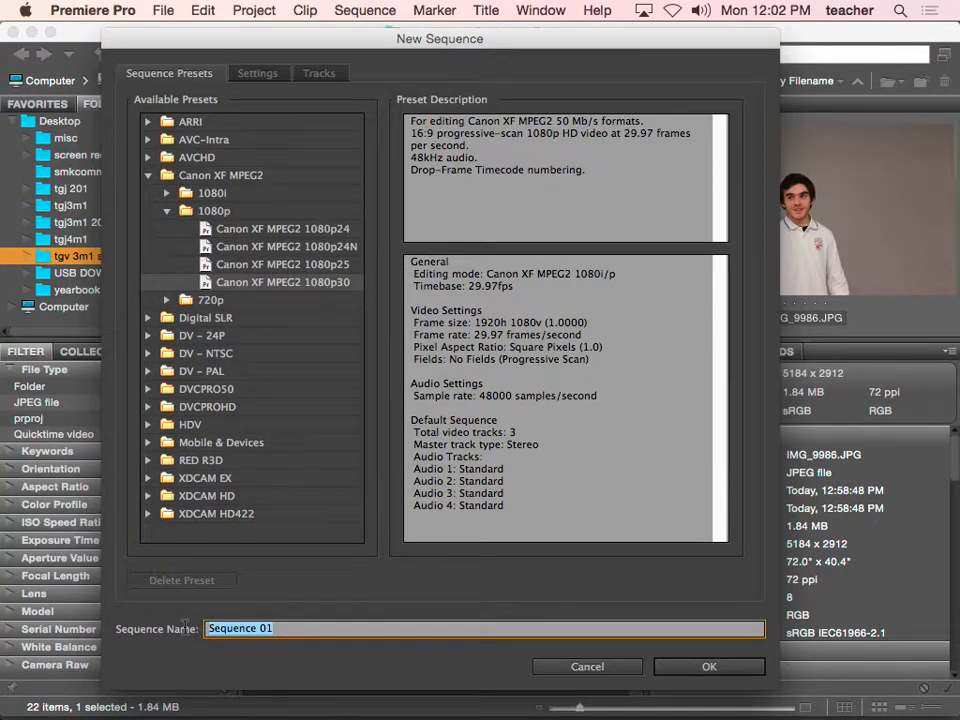
left_click(676, 667)
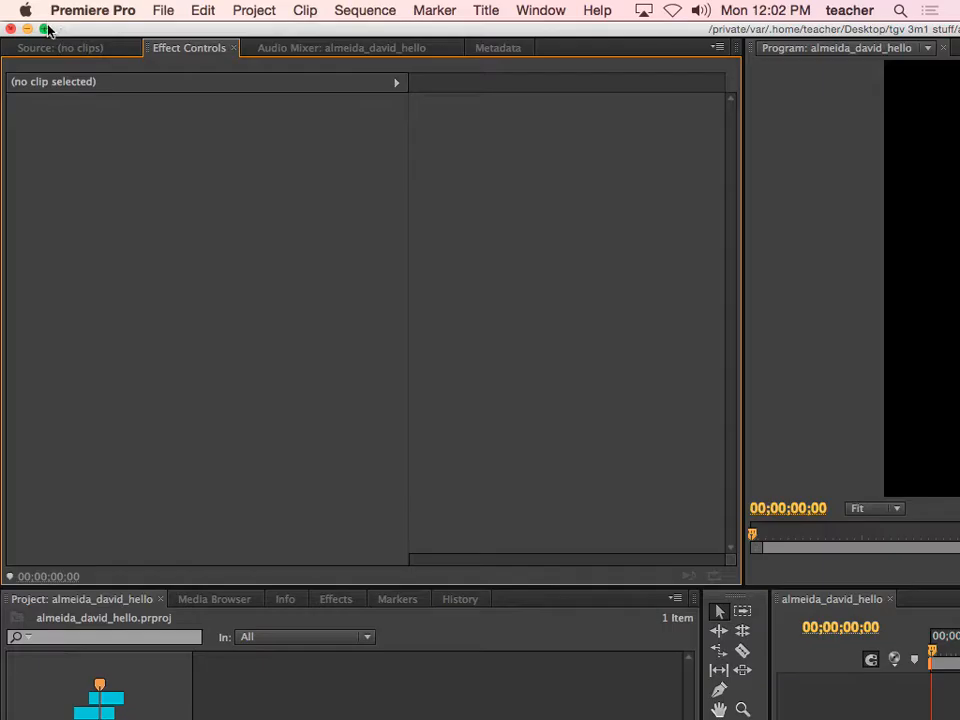
Maximise the editor, select the new sequence and scrub its timeline to 14;24
left_click(45, 29)
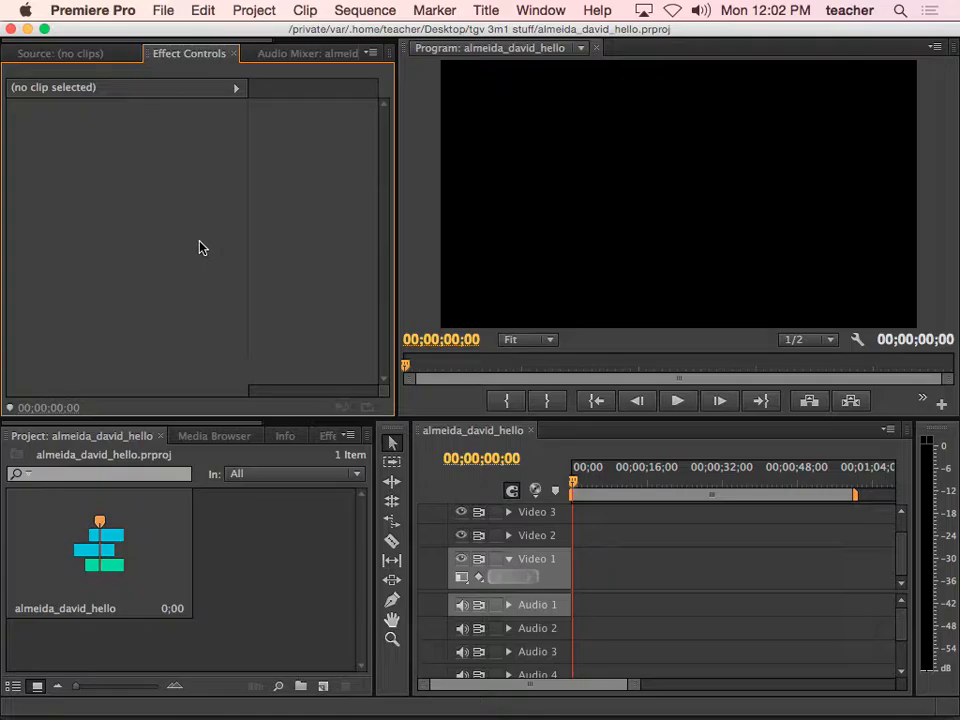
left_click(253, 497)
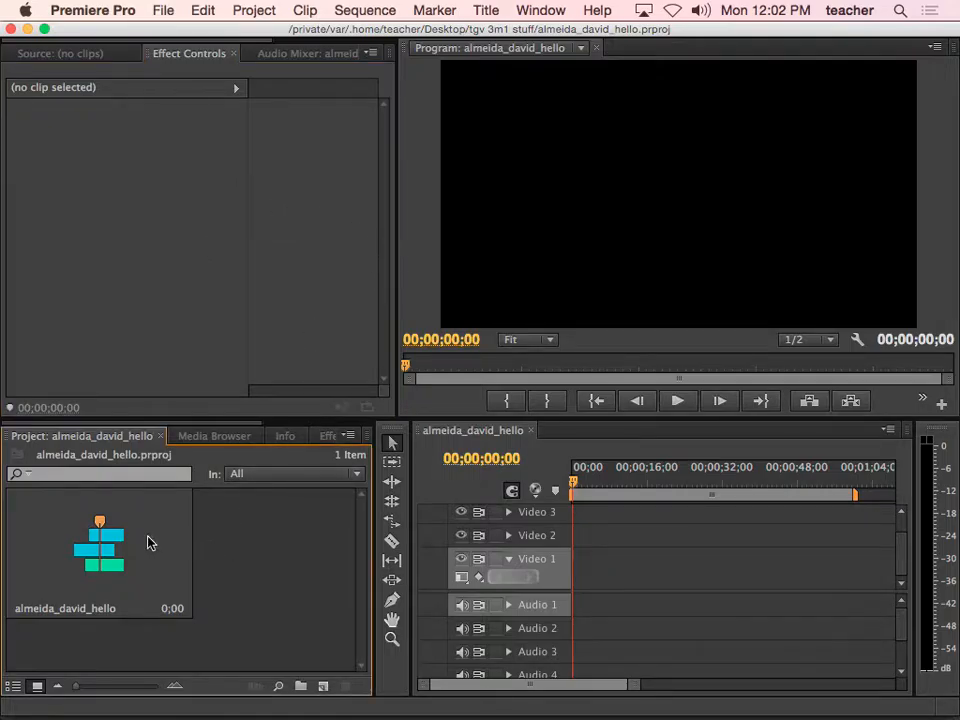
left_click(150, 541)
left_click(474, 432)
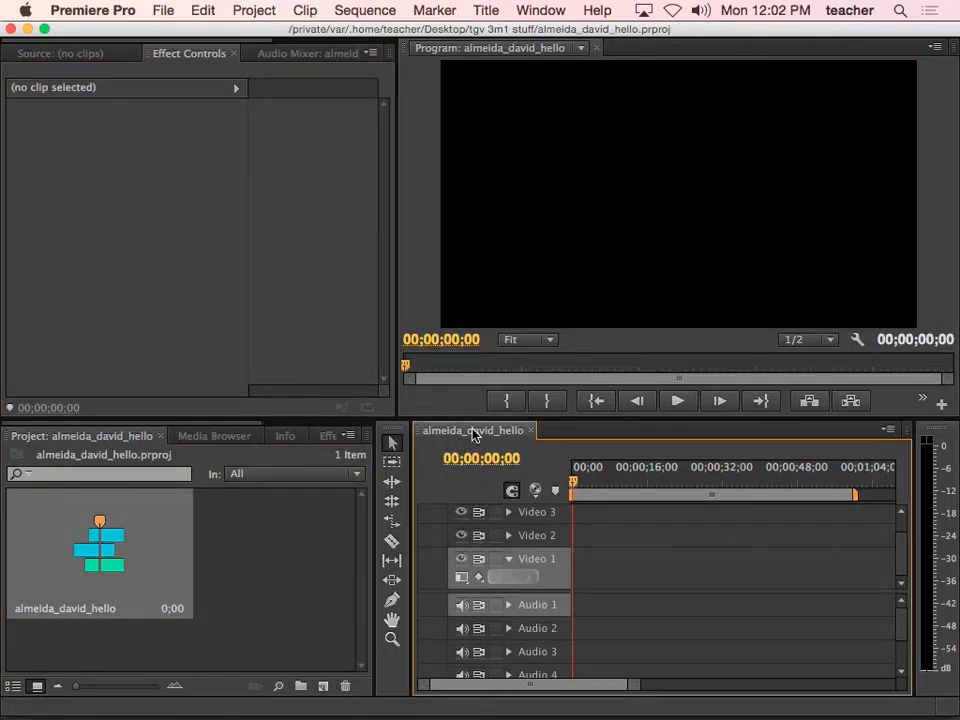
left_click_drag(573, 488, 638, 486)
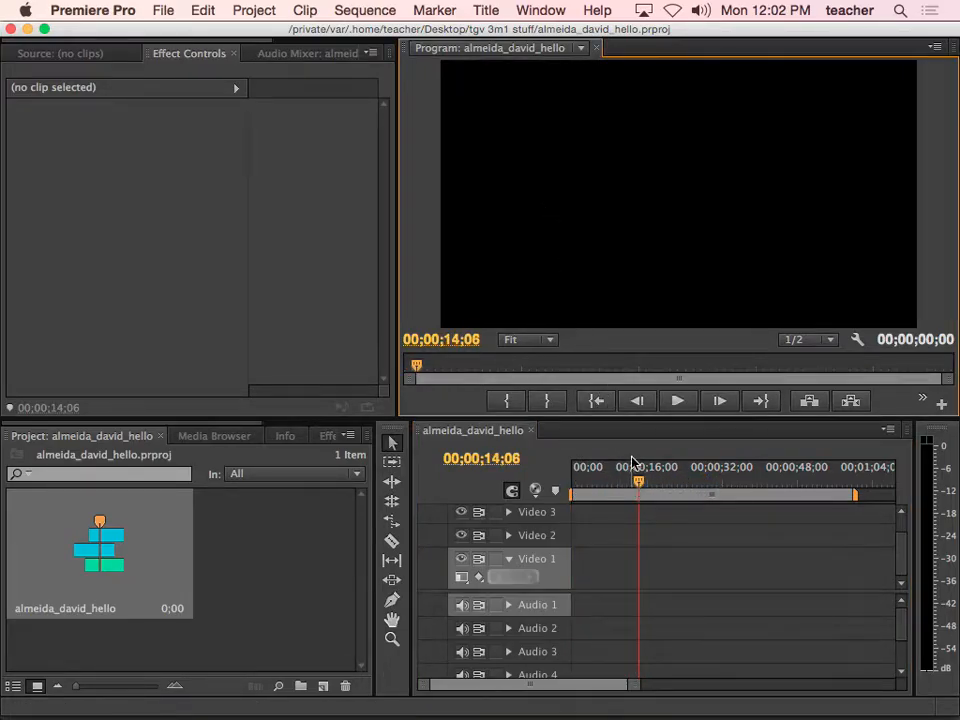
left_click(634, 485)
left_click_drag(634, 486, 642, 484)
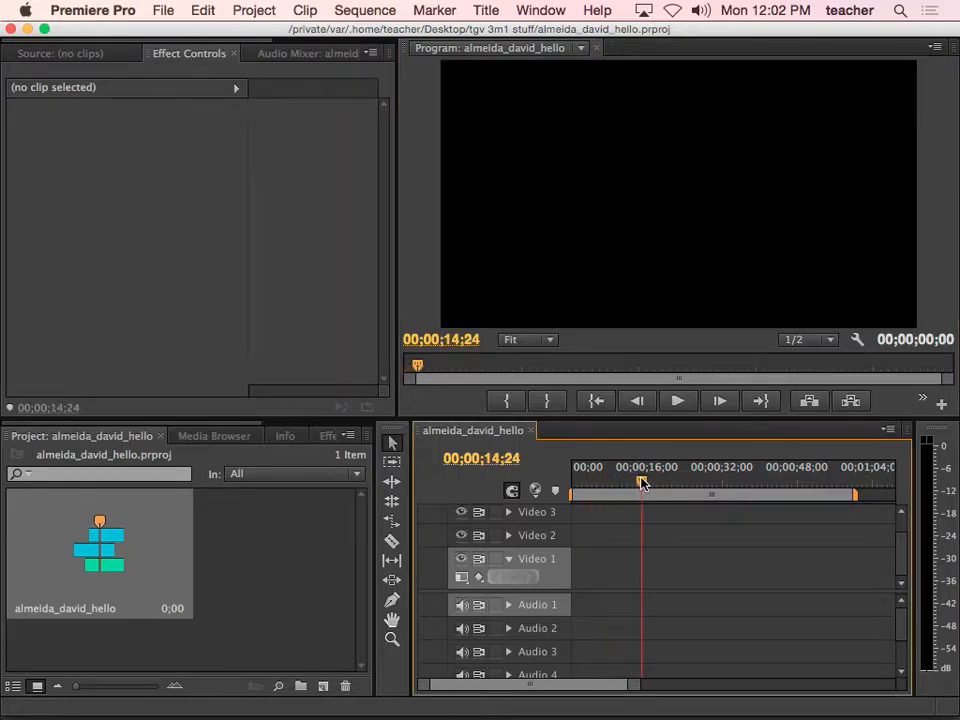
Bring the Source monitor forward and open the File menu
left_click(71, 259)
left_click(58, 53)
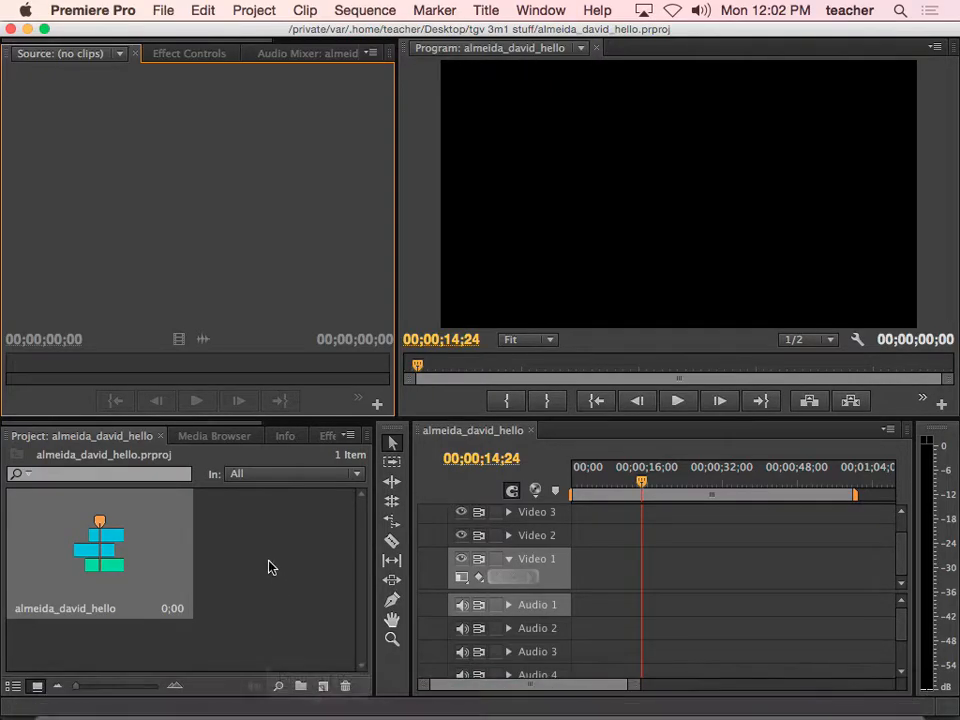
left_click(165, 12)
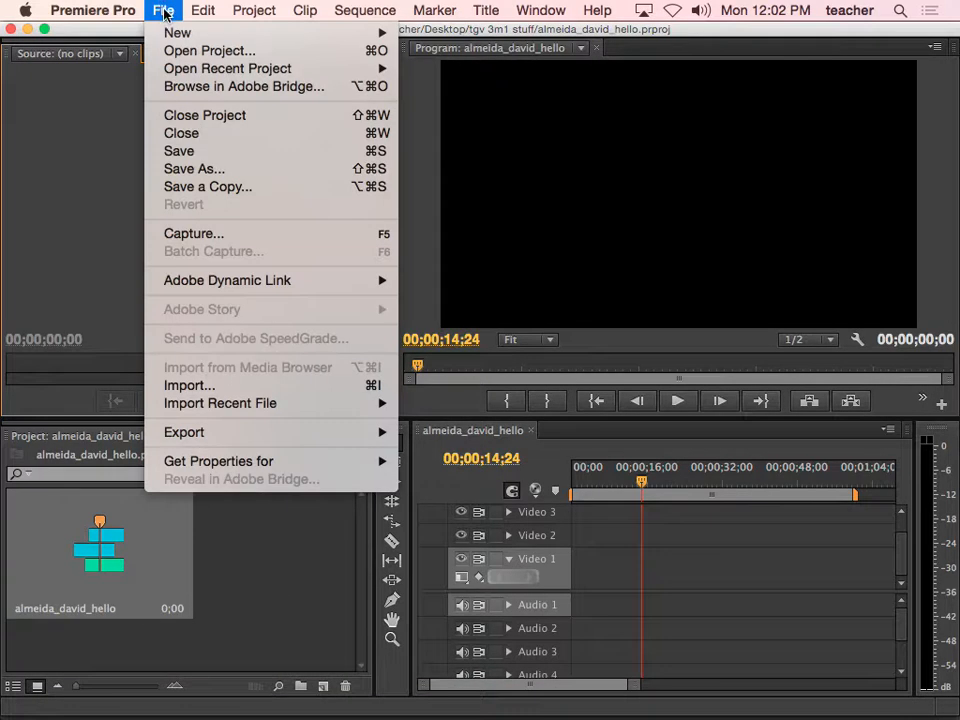
Import the 19 clips MVI_0001.MOV through MVI_9999.MOV from tgv 3m1 stuff
left_click(224, 386)
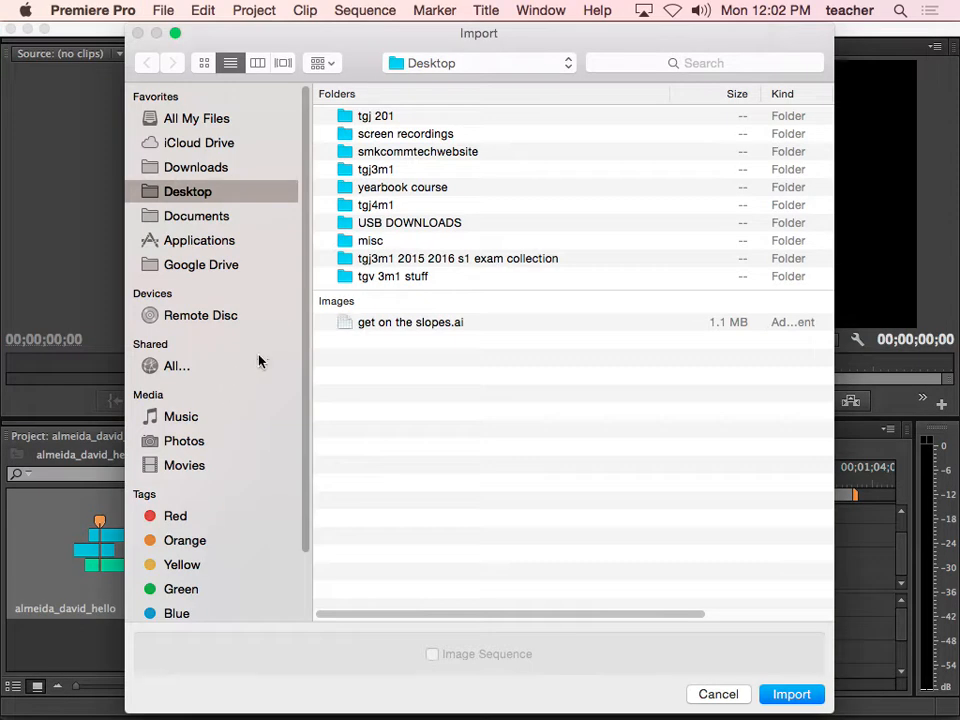
double_click(395, 278)
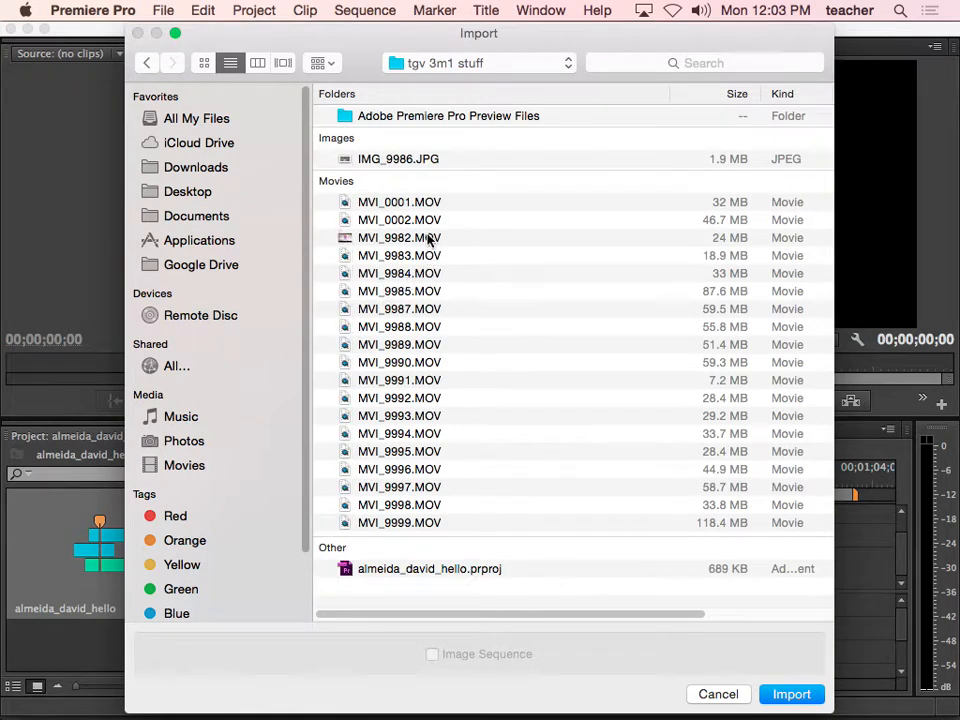
left_click(421, 204)
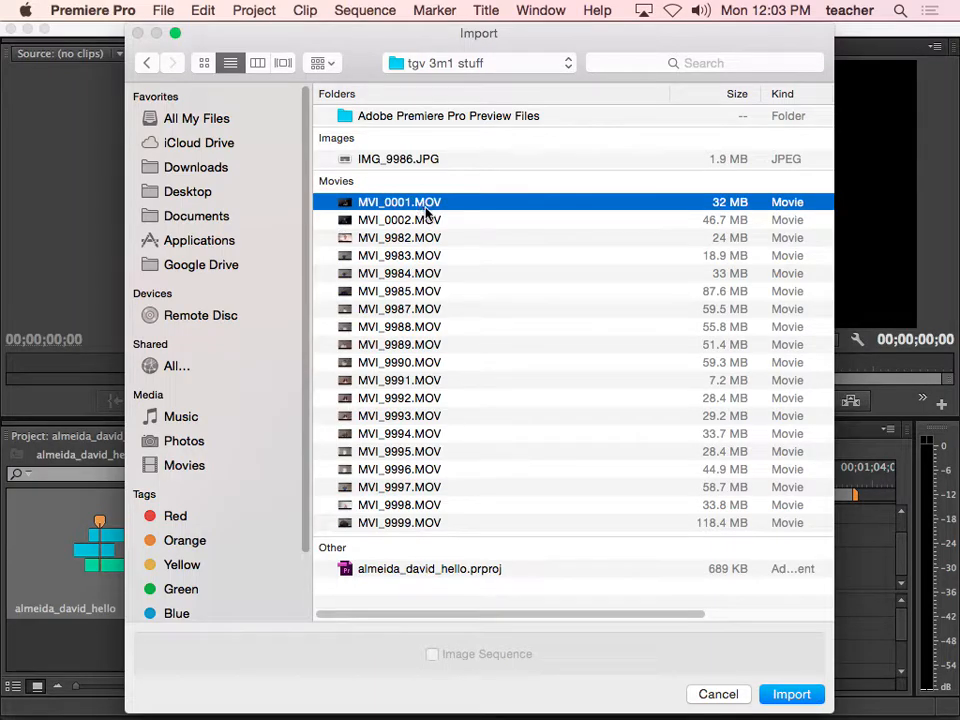
left_click(444, 523, "shift")
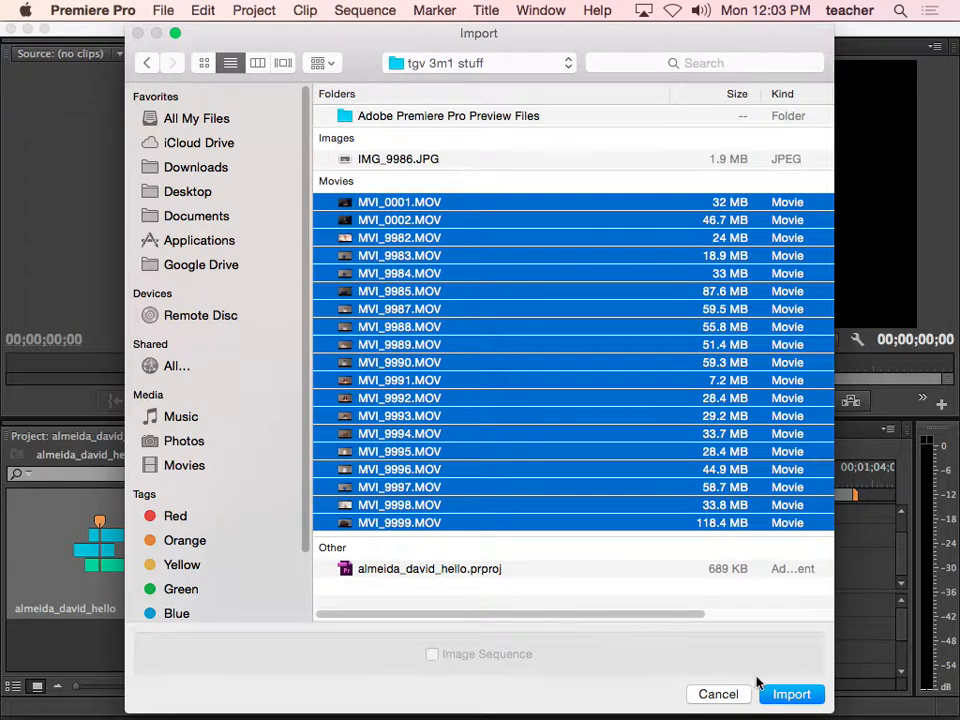
left_click(791, 693)
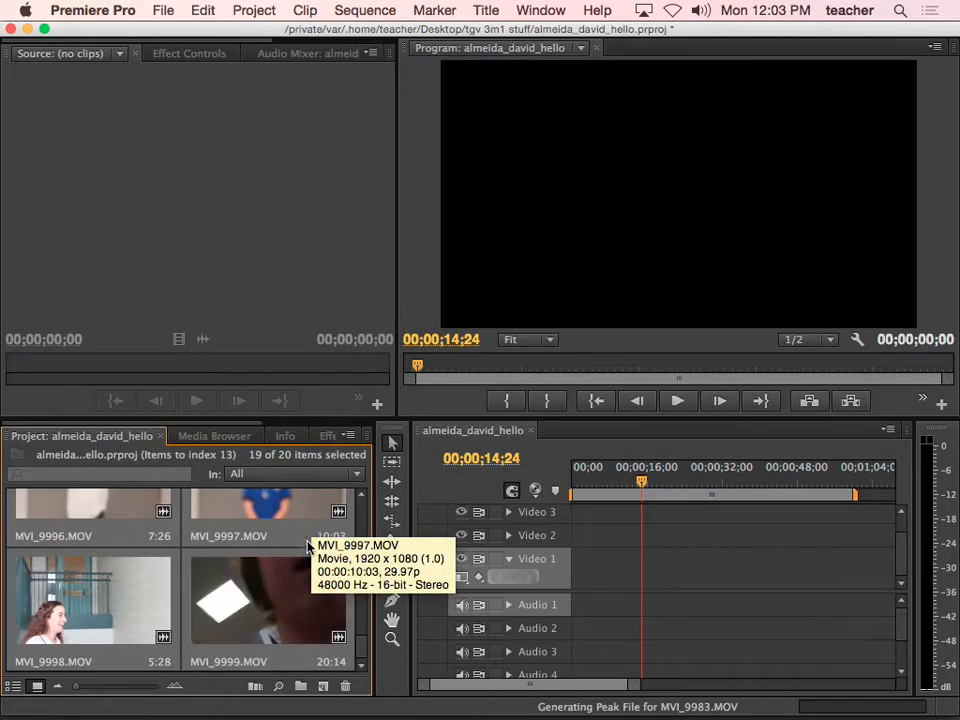
mouse_move(405, 712)
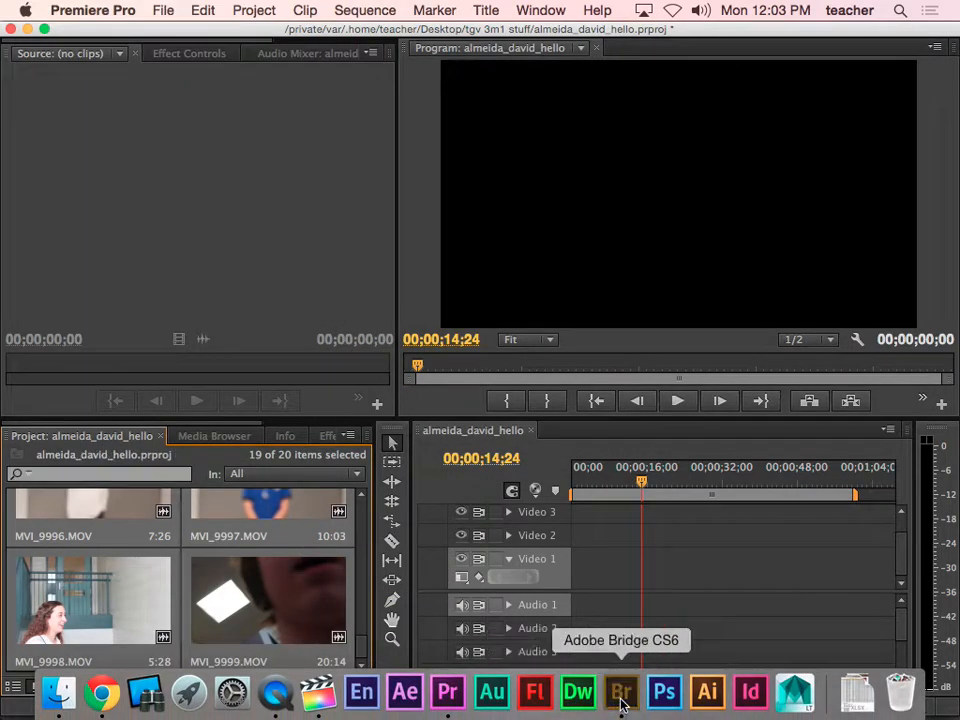
left_click(621, 692)
left_click(522, 360)
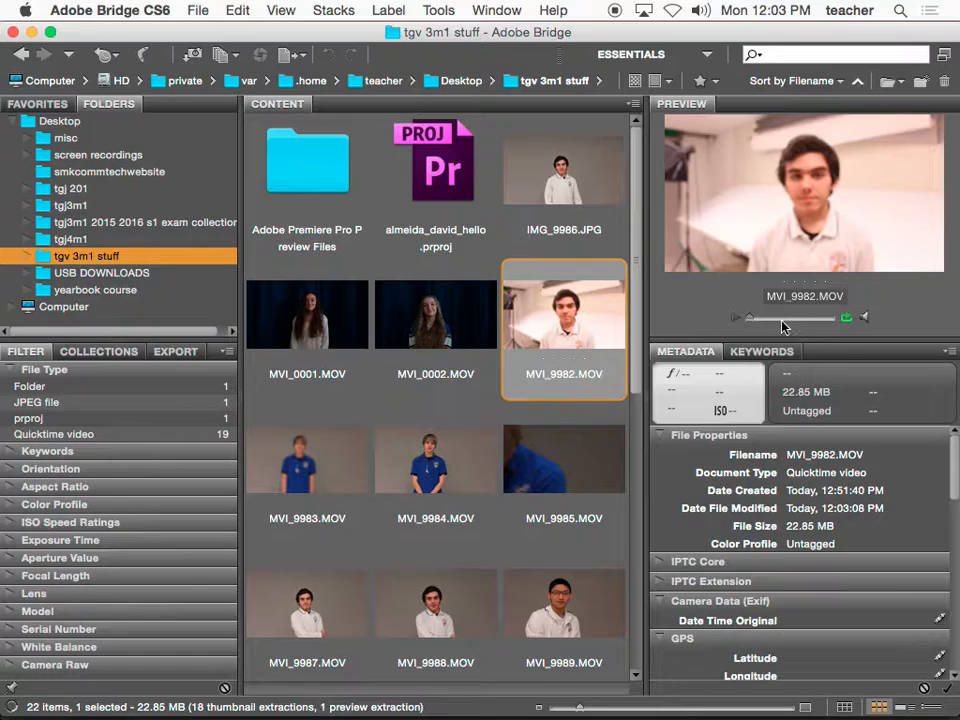
left_click(553, 467)
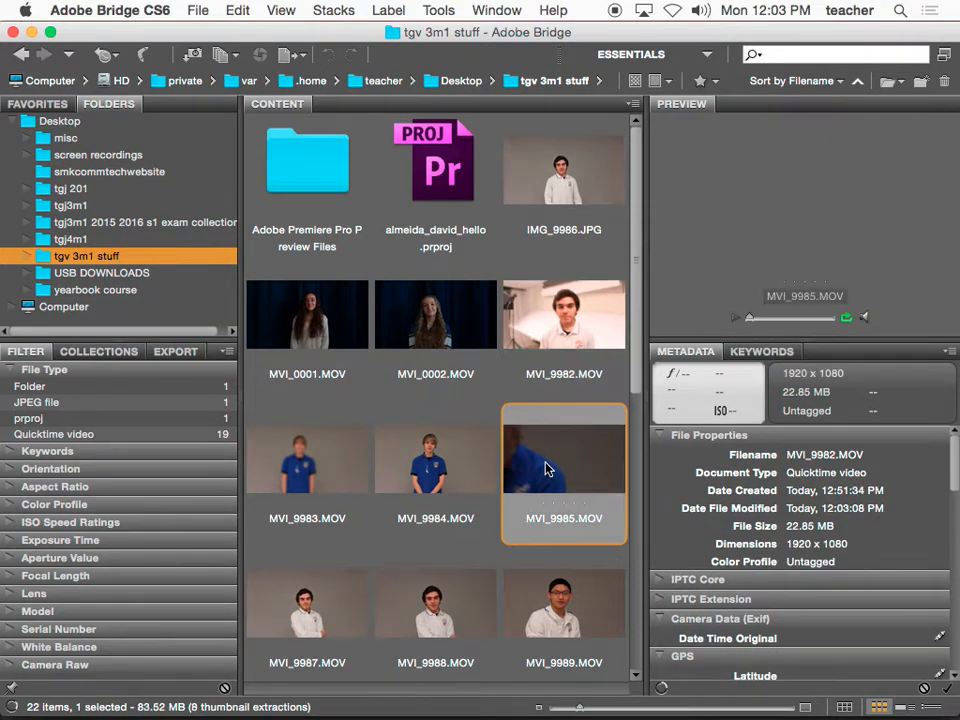
left_click(277, 481)
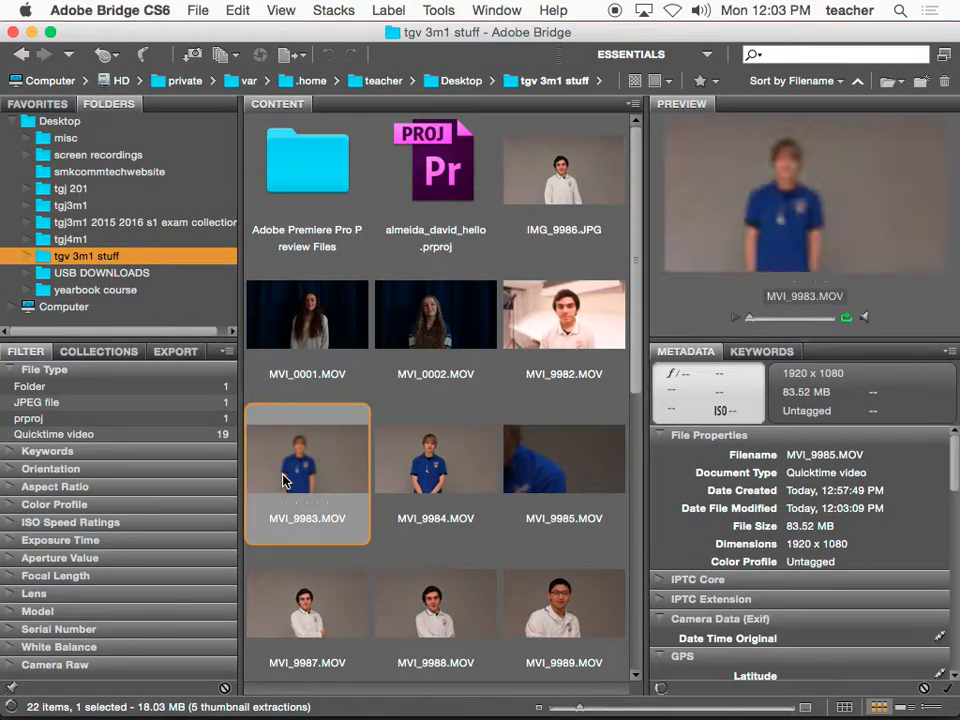
left_click(426, 475)
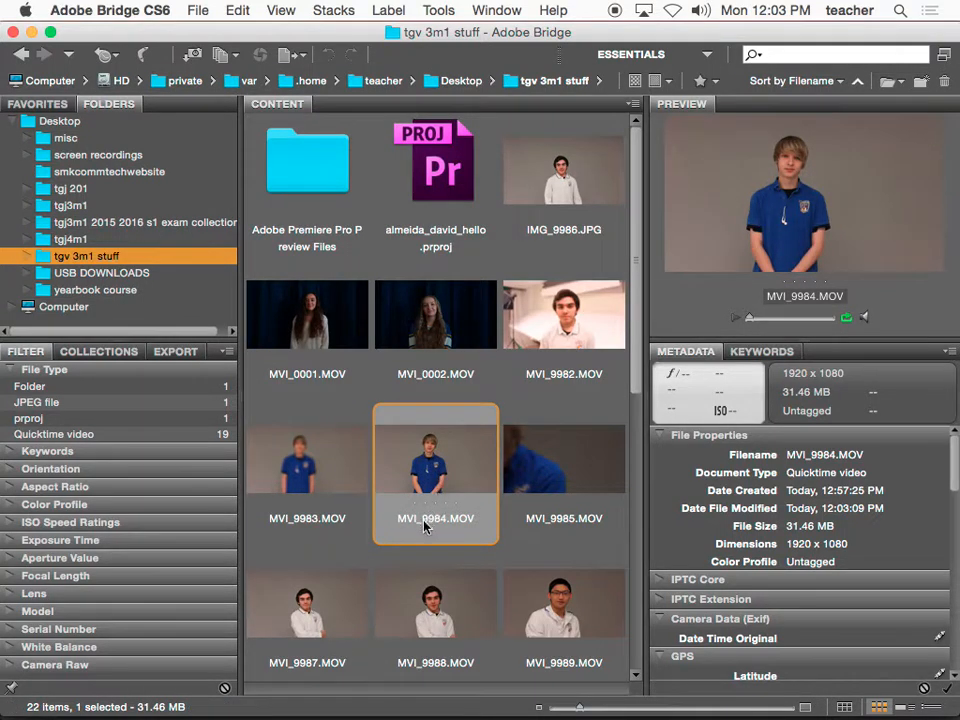
left_click(455, 703)
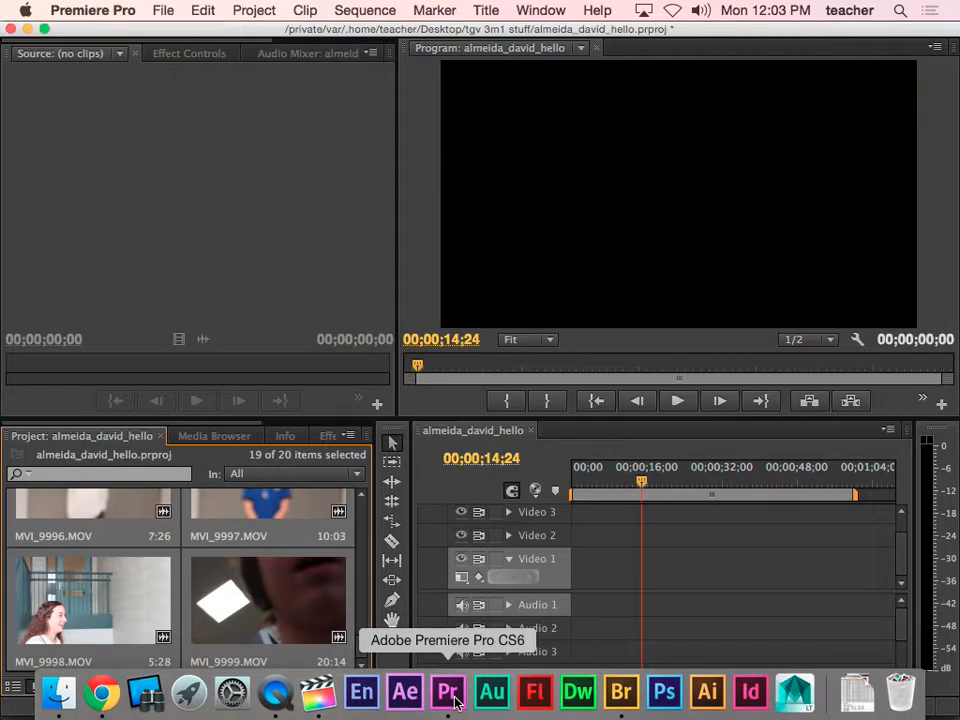
left_click(306, 572)
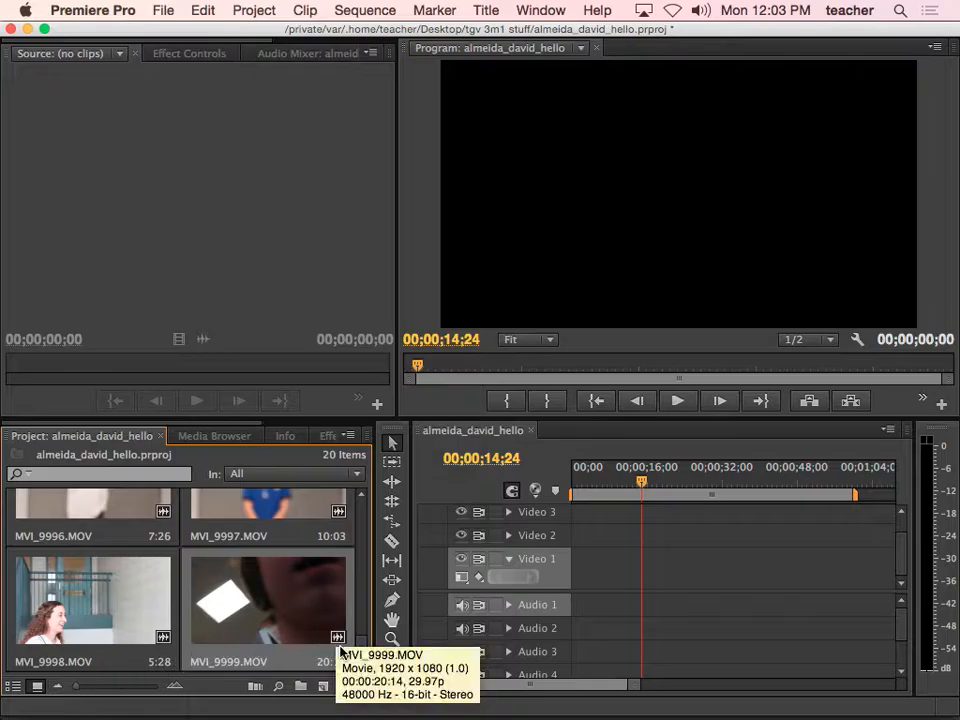
scroll(366, 600, "up", 6)
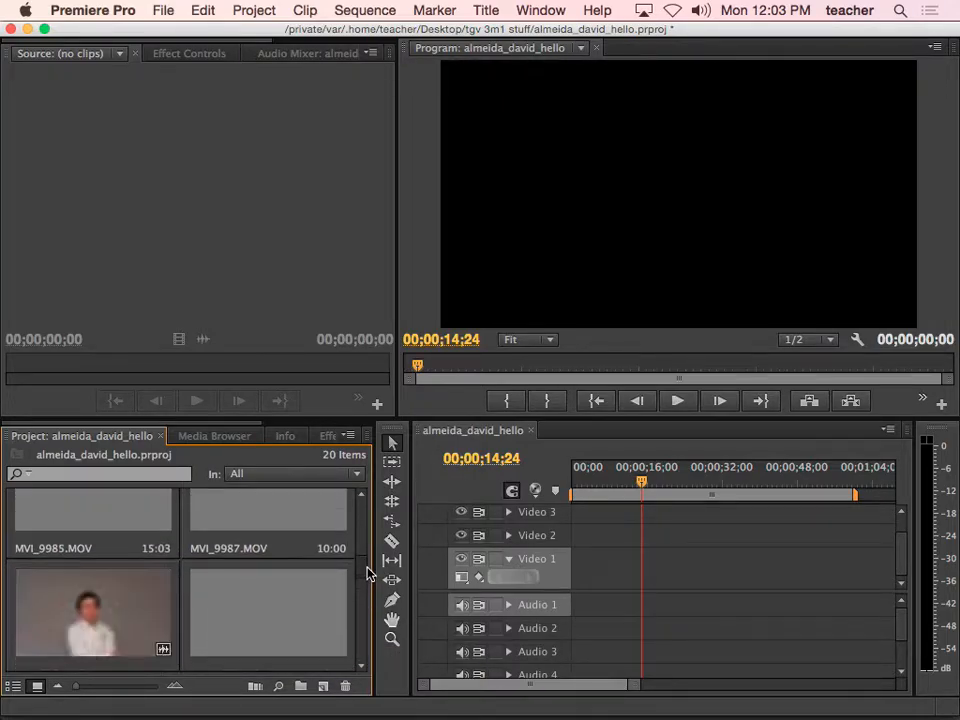
scroll(367, 573, "up", 1)
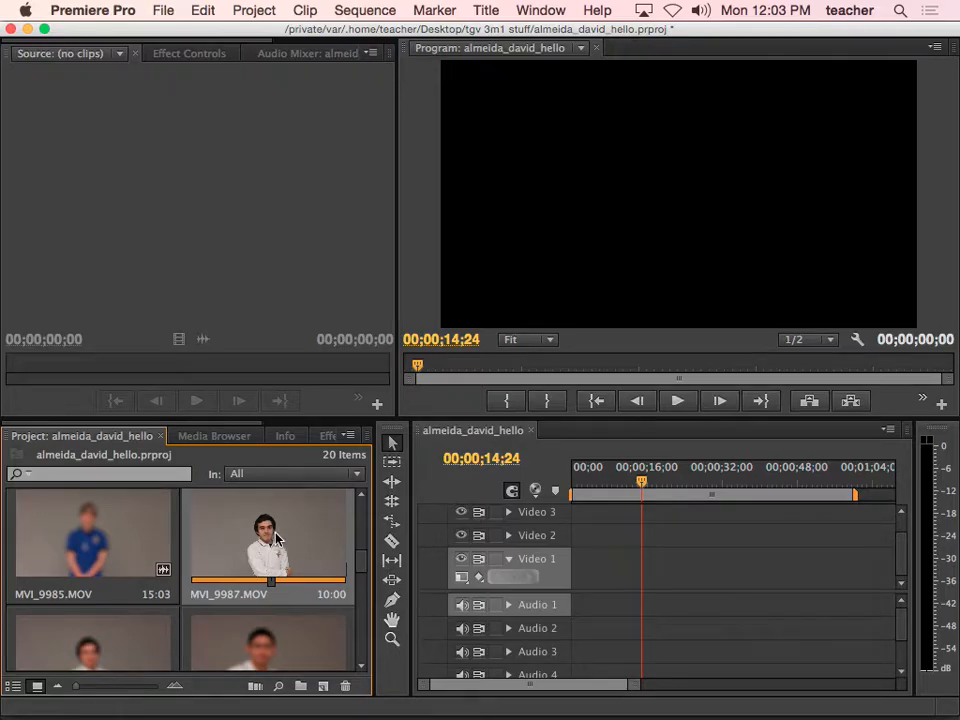
left_click_drag(285, 536, 592, 567)
left_click_drag(641, 482, 592, 504)
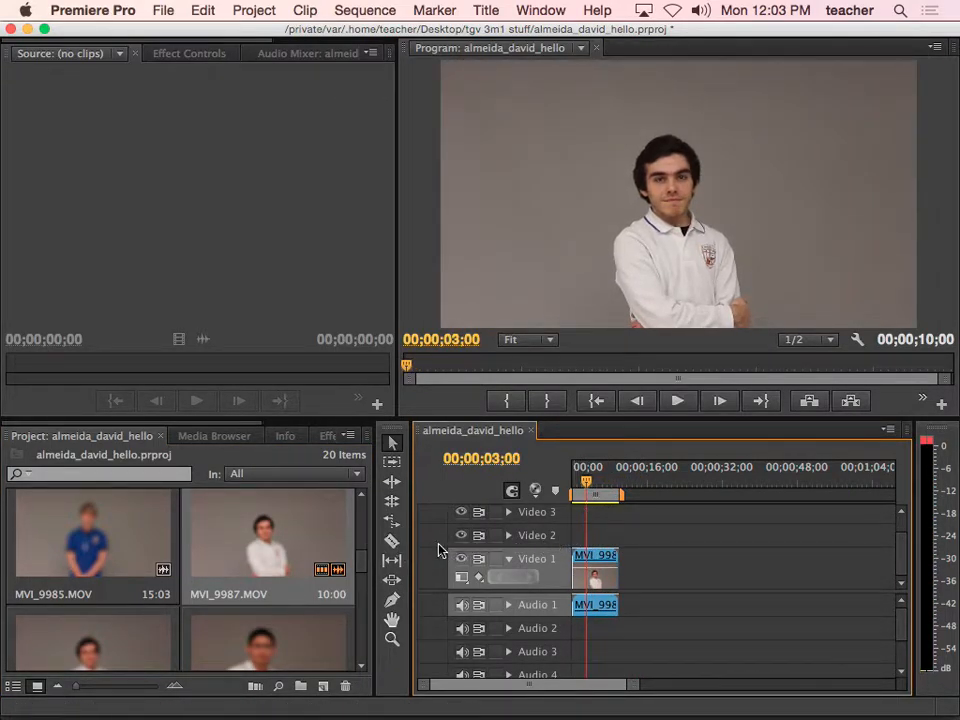
left_click(594, 561)
key("Delete")
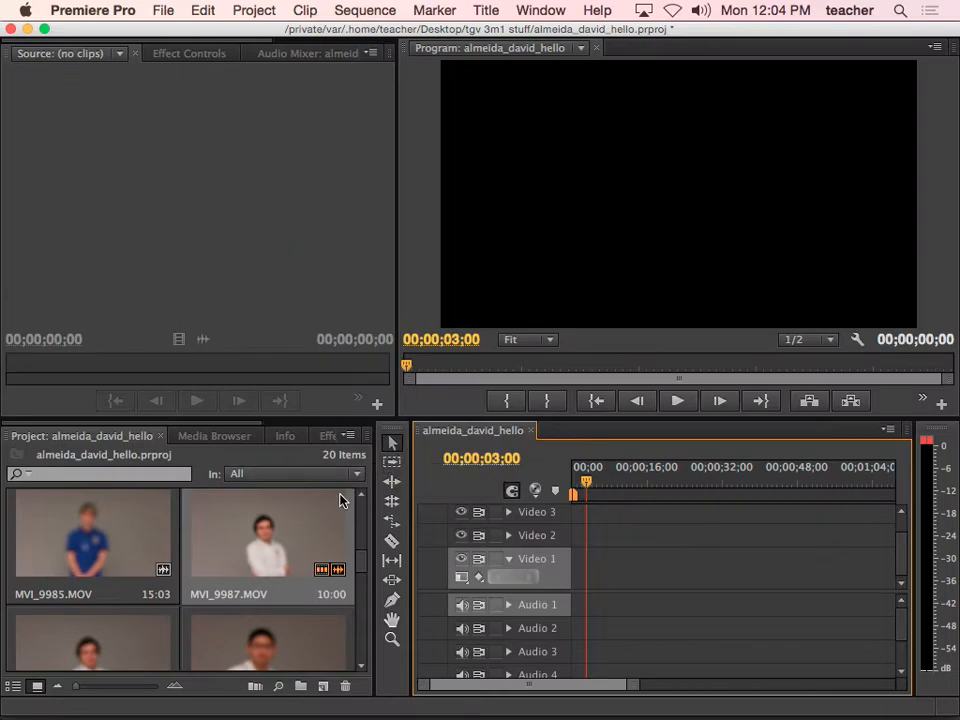
Mark MVI_9987 from 3:05 to 8:07 and place the 5:03 section at the sequence start
double_click(285, 542)
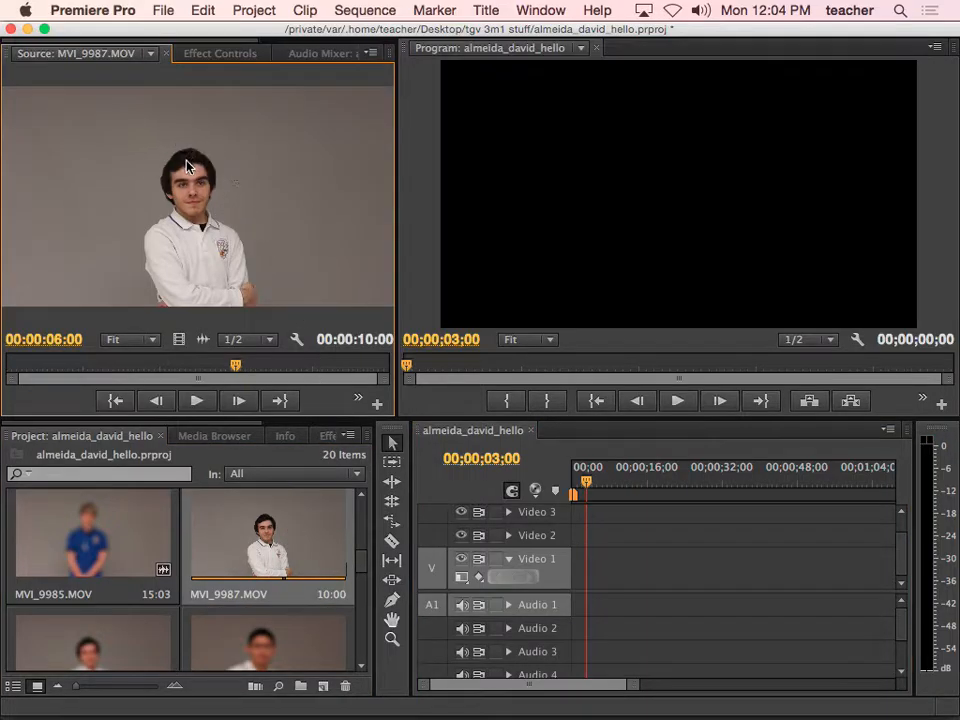
left_click_drag(233, 367, 120, 368)
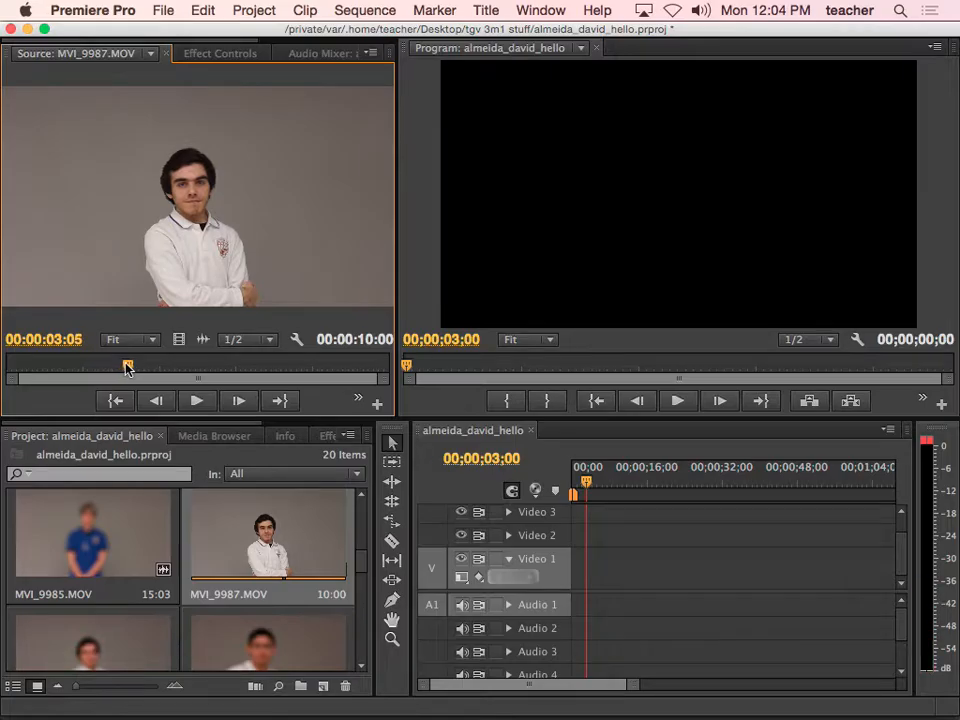
key("i")
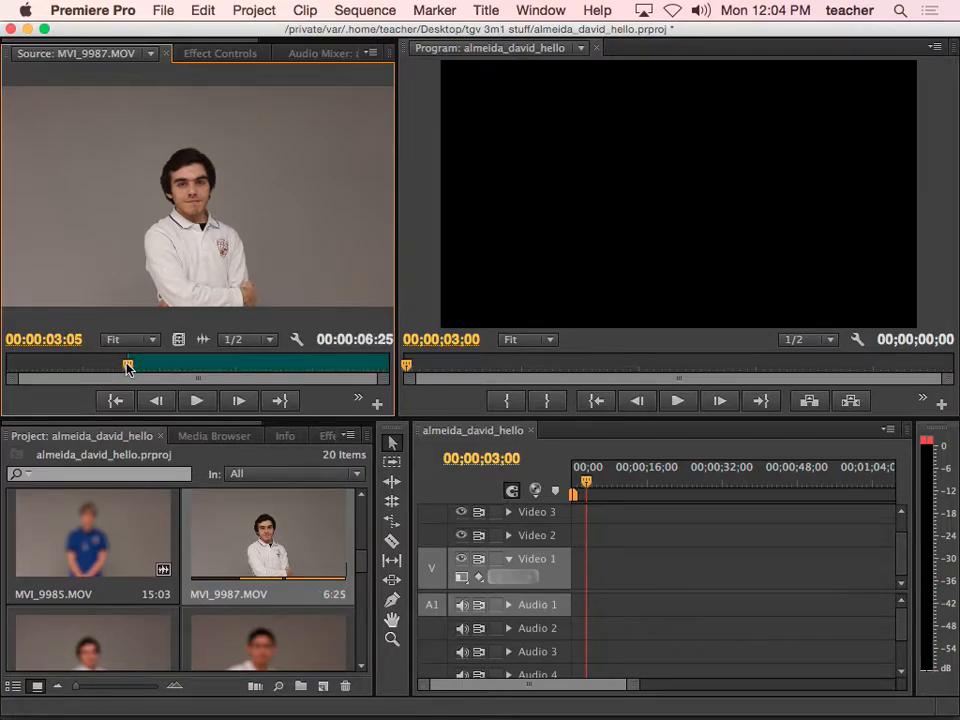
left_click_drag(128, 368, 322, 368)
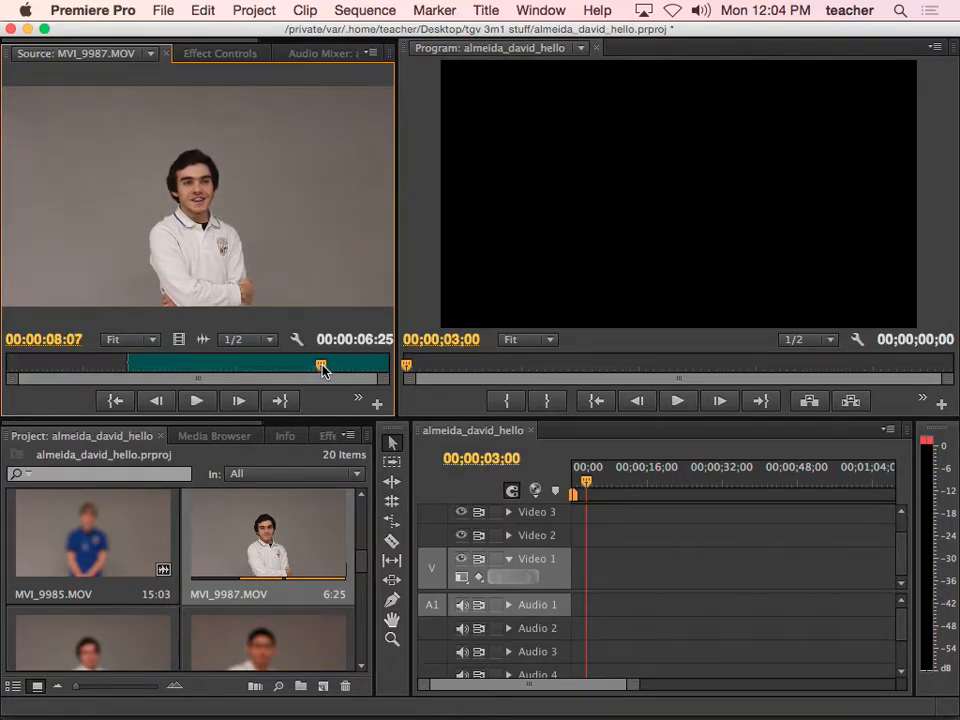
key("o")
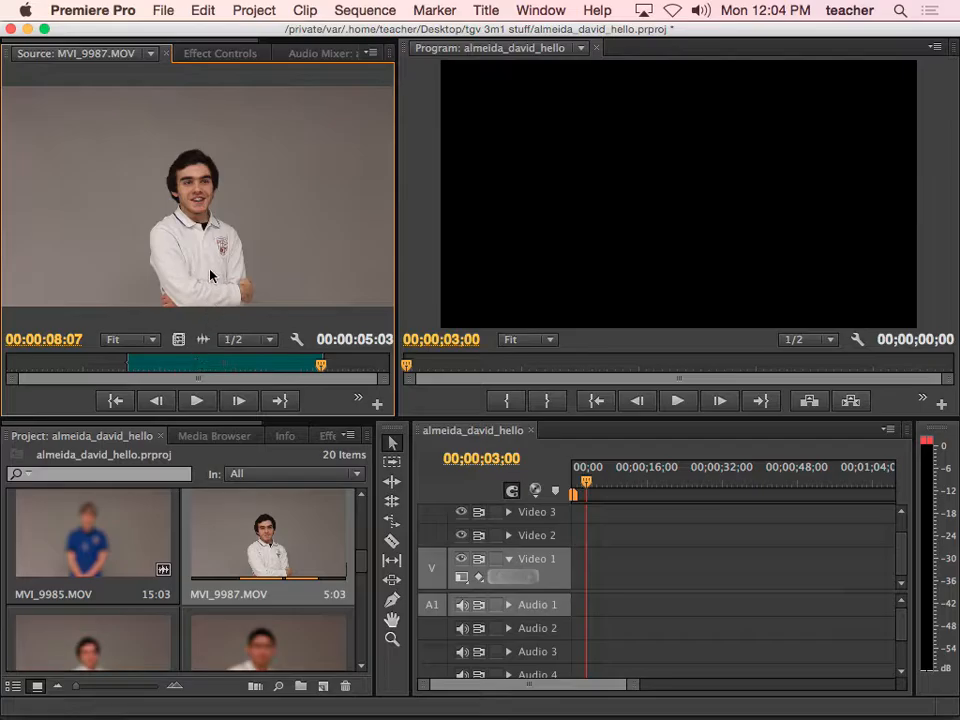
left_click_drag(392, 369, 580, 568)
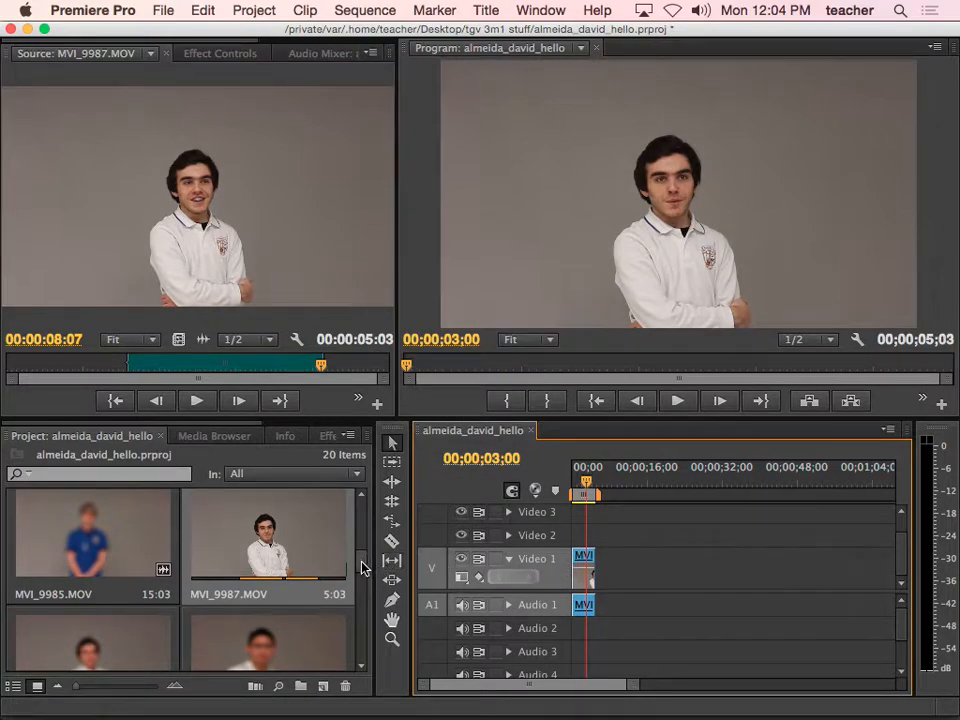
mouse_move(362, 564)
left_mouse_down()
mouse_move(361, 542)
mouse_move(361, 566)
left_mouse_up()
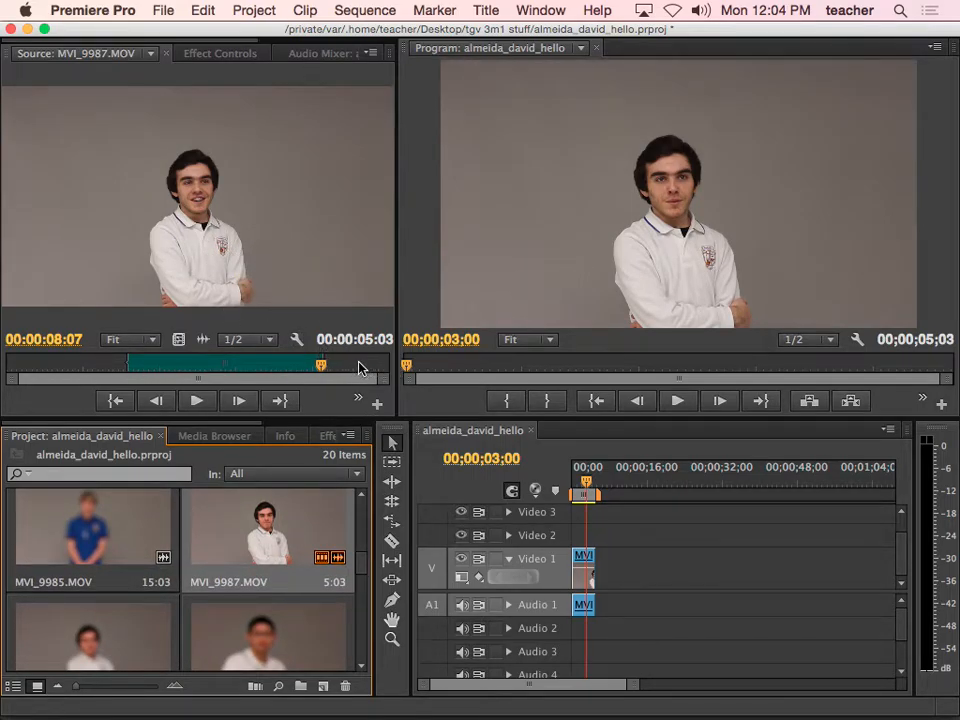
Review the sequence and preview MVI_9991 in the Source monitor
mouse_move(585, 491)
left_mouse_down()
mouse_move(577, 491)
mouse_move(591, 484)
mouse_move(583, 486)
left_mouse_up()
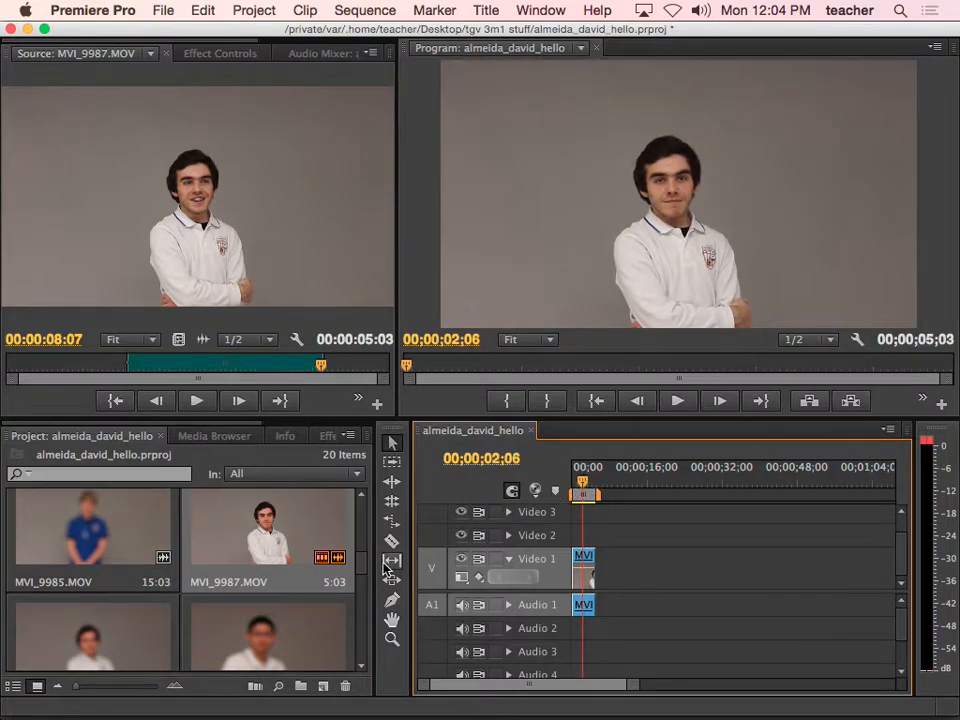
left_click_drag(363, 568, 363, 594)
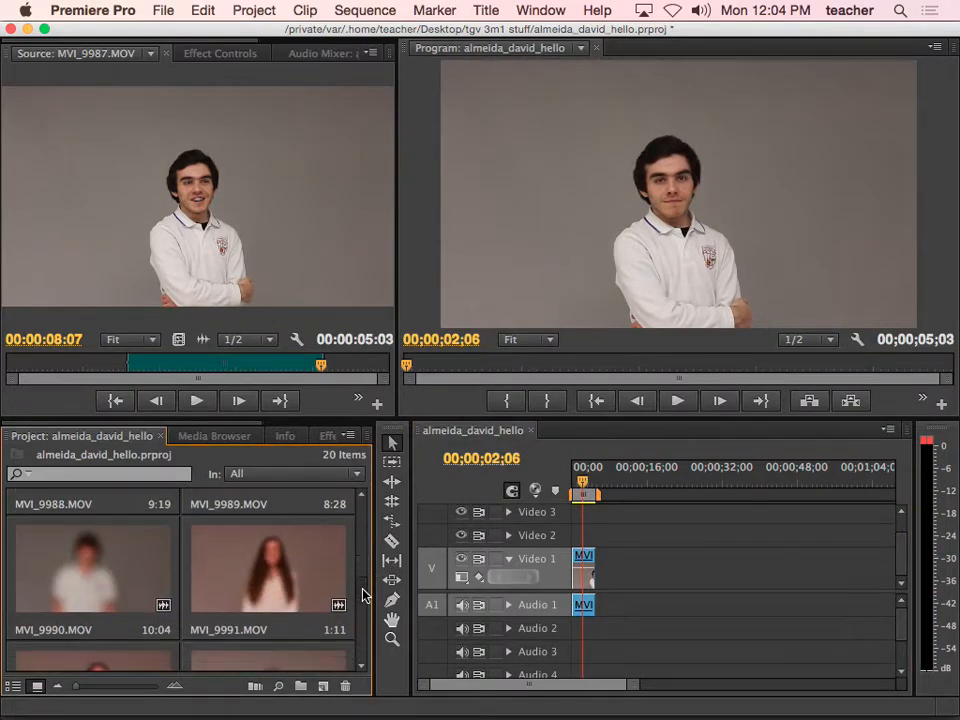
double_click(296, 594)
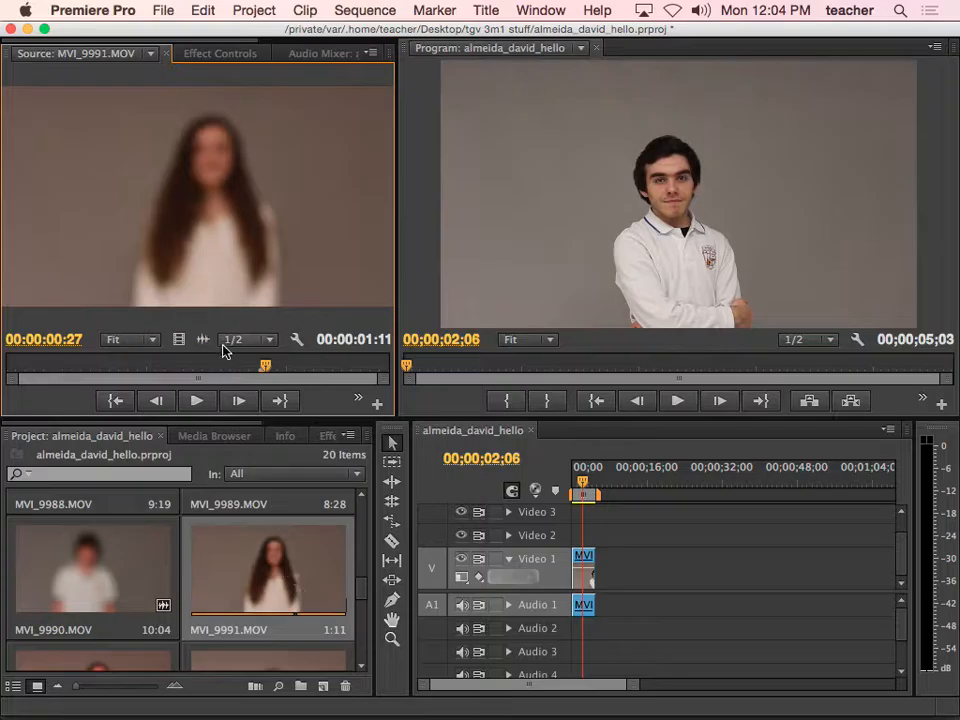
left_click_drag(266, 372, 120, 372)
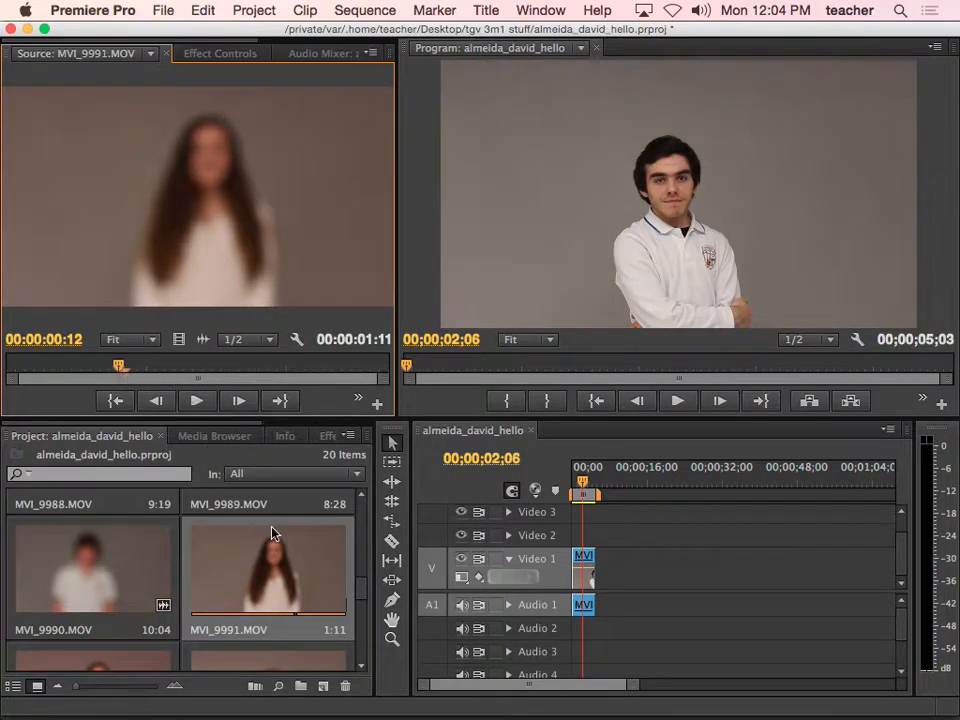
left_click_drag(363, 594, 354, 606)
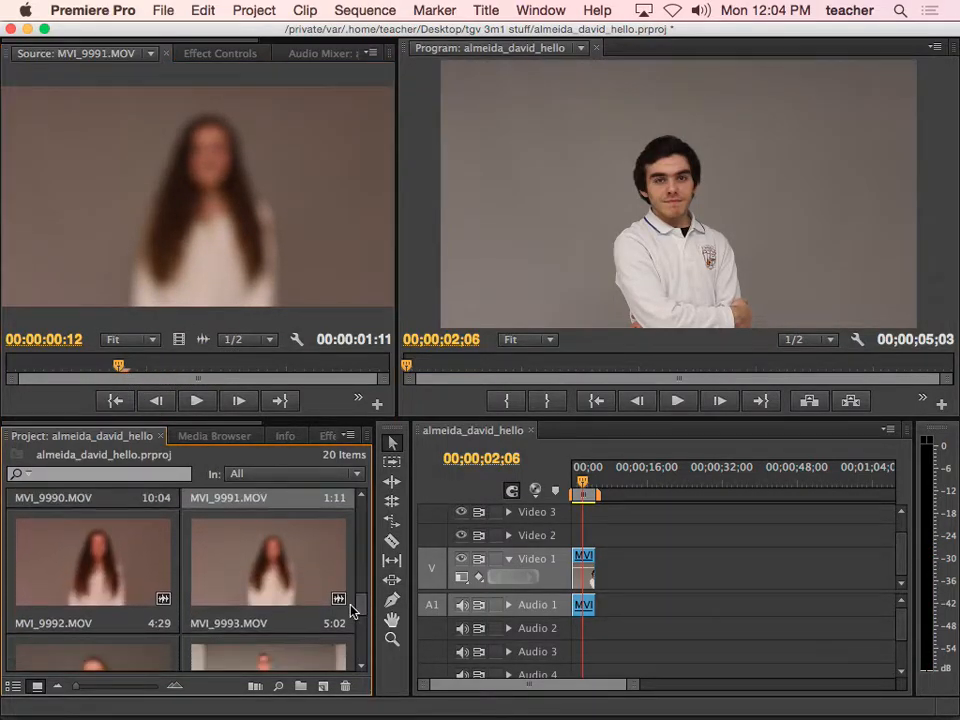
Load MVI_9992 in the Source monitor and set its In point at 2:15
double_click(137, 581)
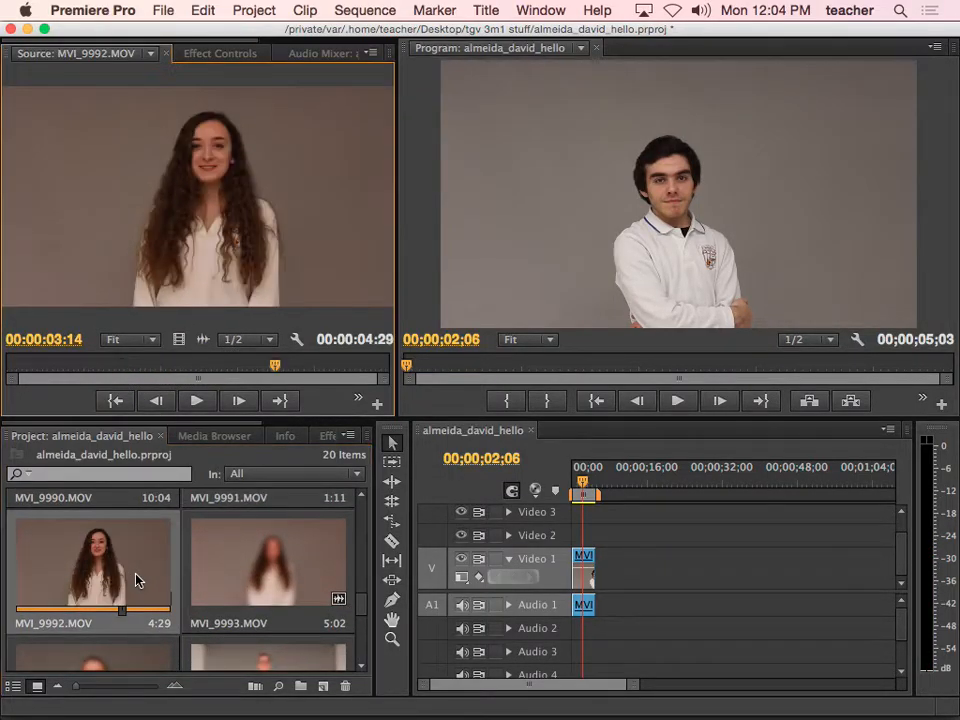
left_click(137, 372)
left_click_drag(226, 372, 390, 370)
key("i")
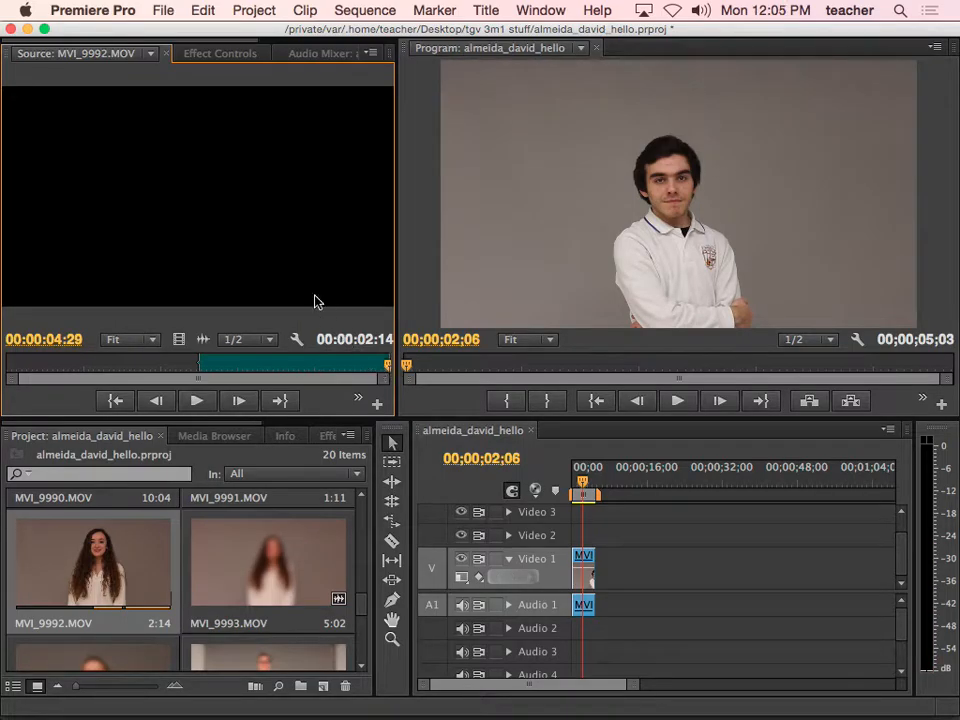
Add the 2:14 MVI_9992.MOV section to the sequence after MVI_9987
left_click_drag(185, 252, 608, 575)
left_click_drag(603, 496, 609, 496)
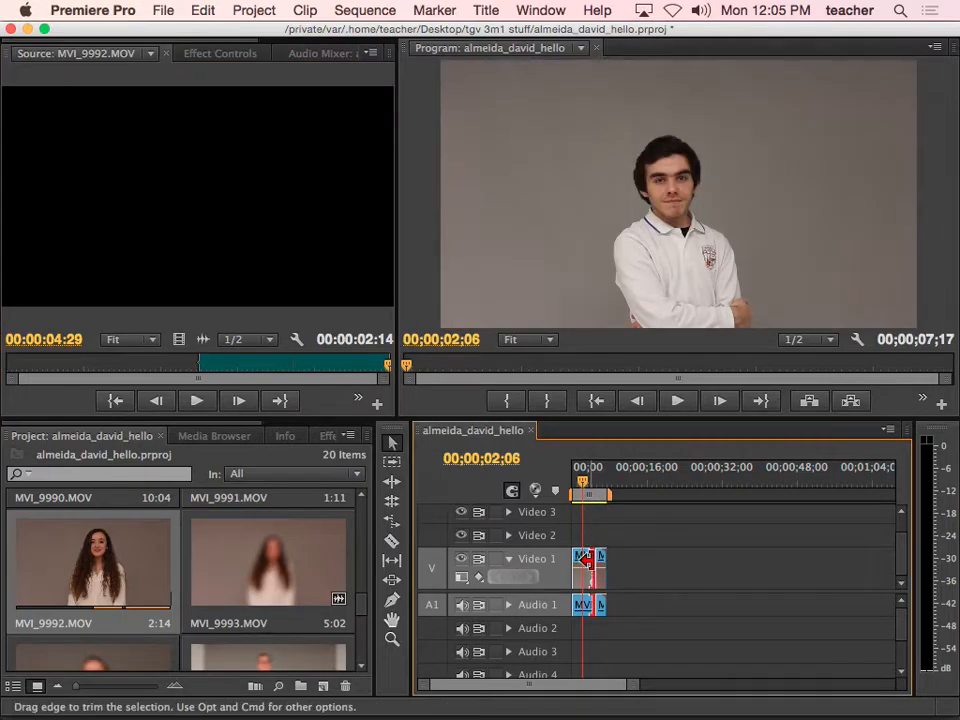
left_click_drag(633, 698, 448, 689)
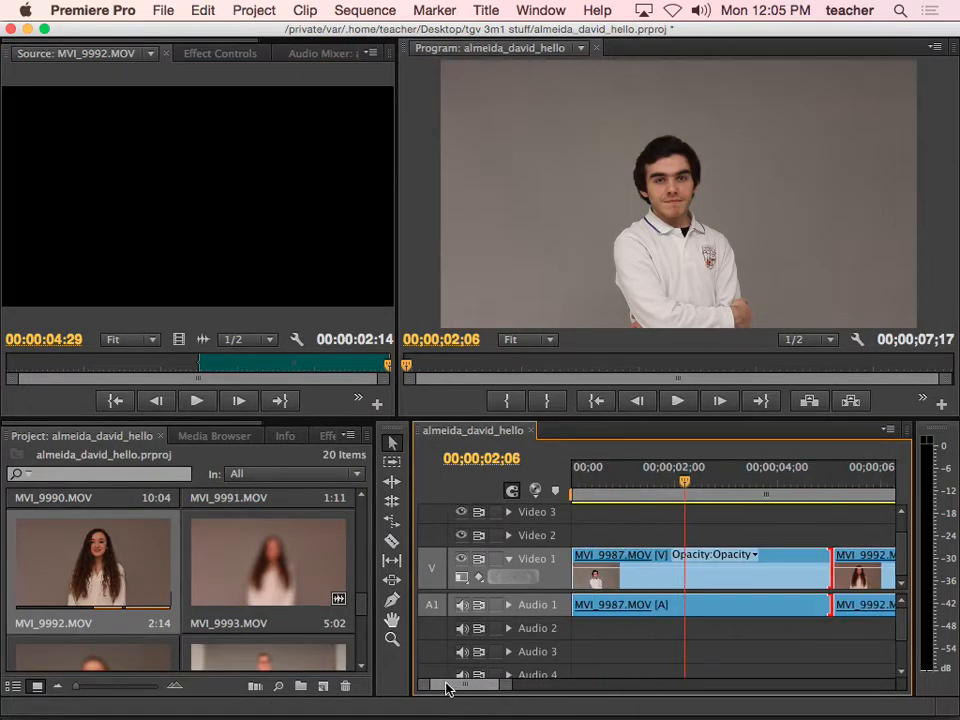
mouse_move(507, 686)
left_mouse_down()
mouse_move(489, 690)
mouse_move(517, 688)
left_mouse_up()
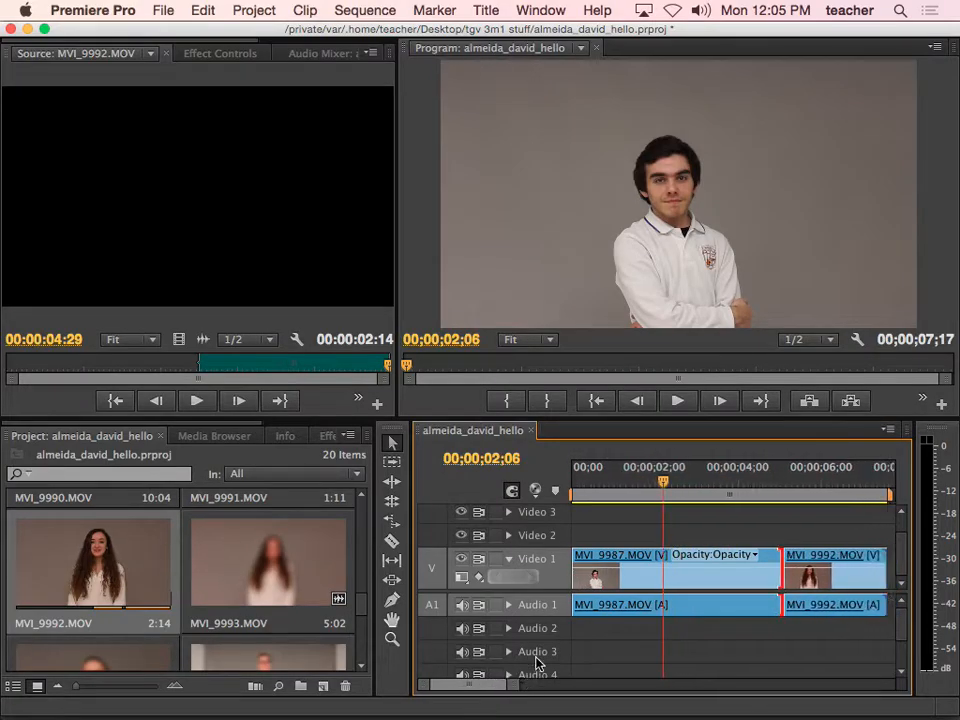
Delete MVI_9987.MOV and slide MVI_9992.MOV to the start of the sequence
left_click(614, 558)
key("Delete")
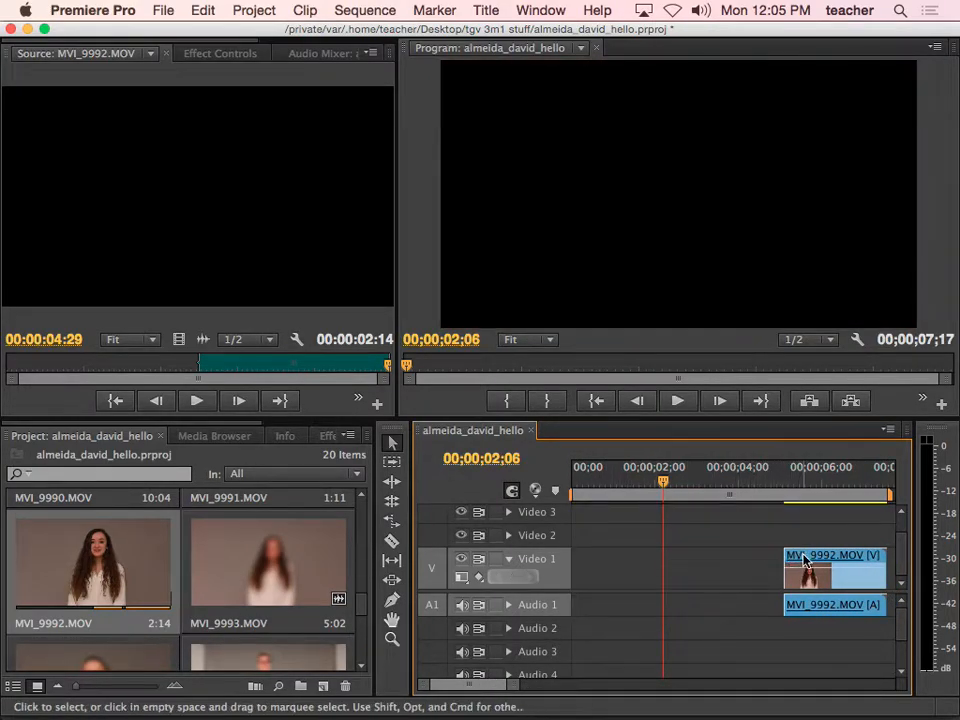
left_click_drag(805, 562, 594, 562)
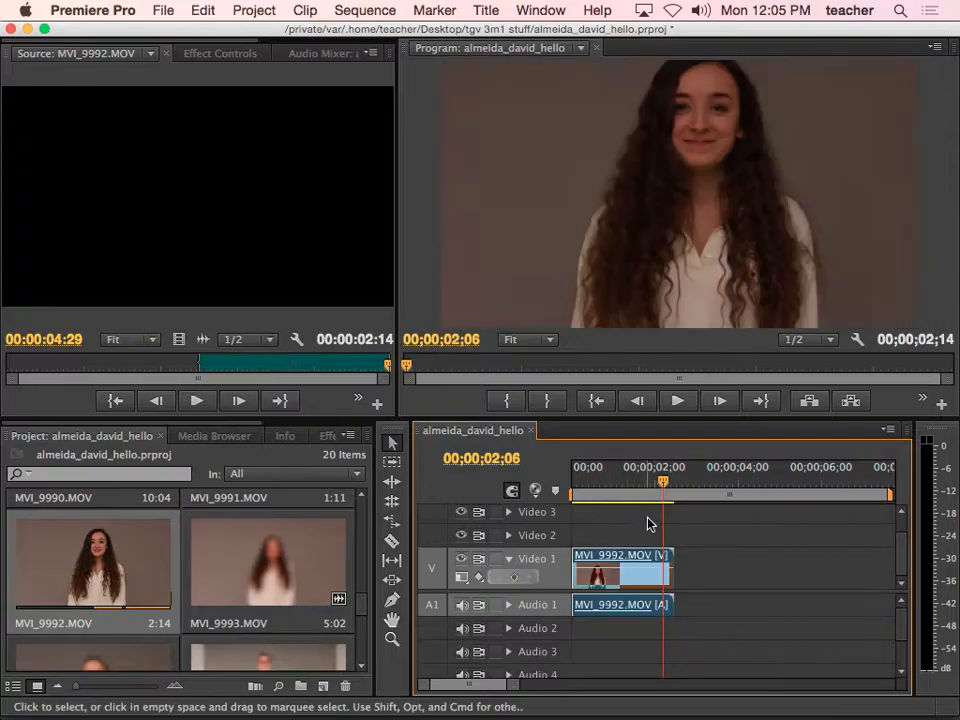
Fit the work area to the clip and save the project
double_click(663, 495)
left_click_drag(666, 485, 597, 495)
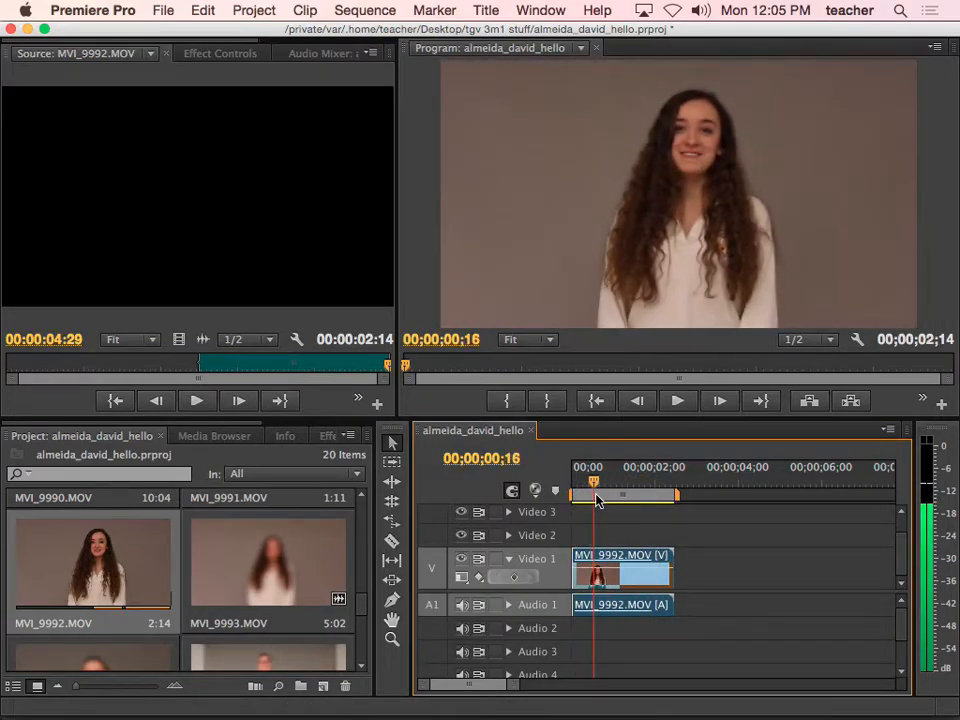
key("super+s")
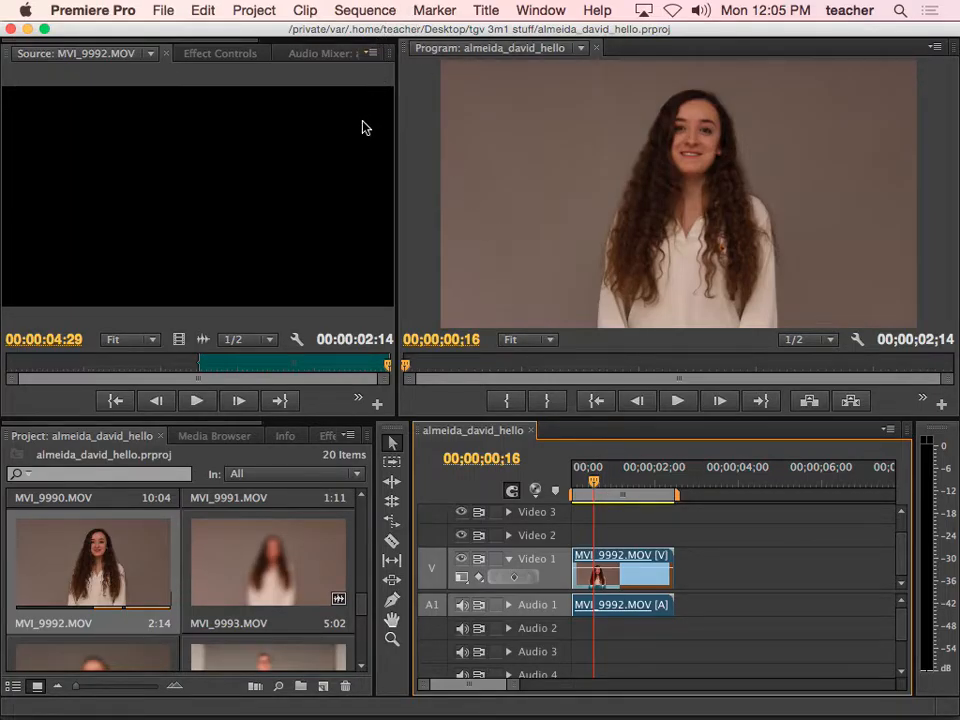
Create a new default still title named 'hello'
left_click(485, 12)
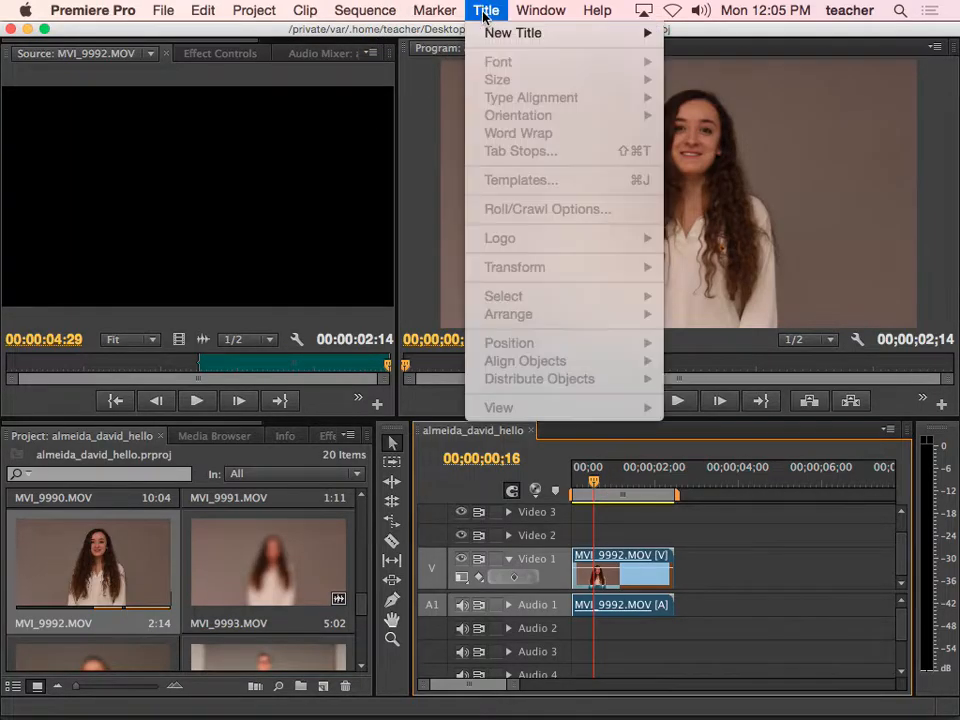
mouse_move(505, 35)
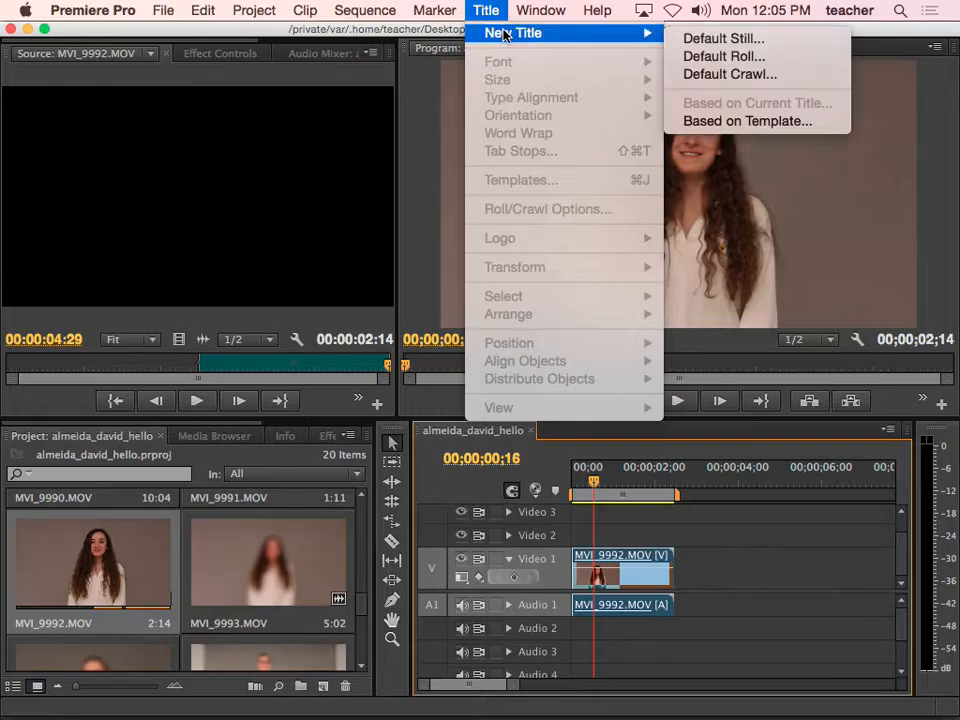
left_click(703, 40)
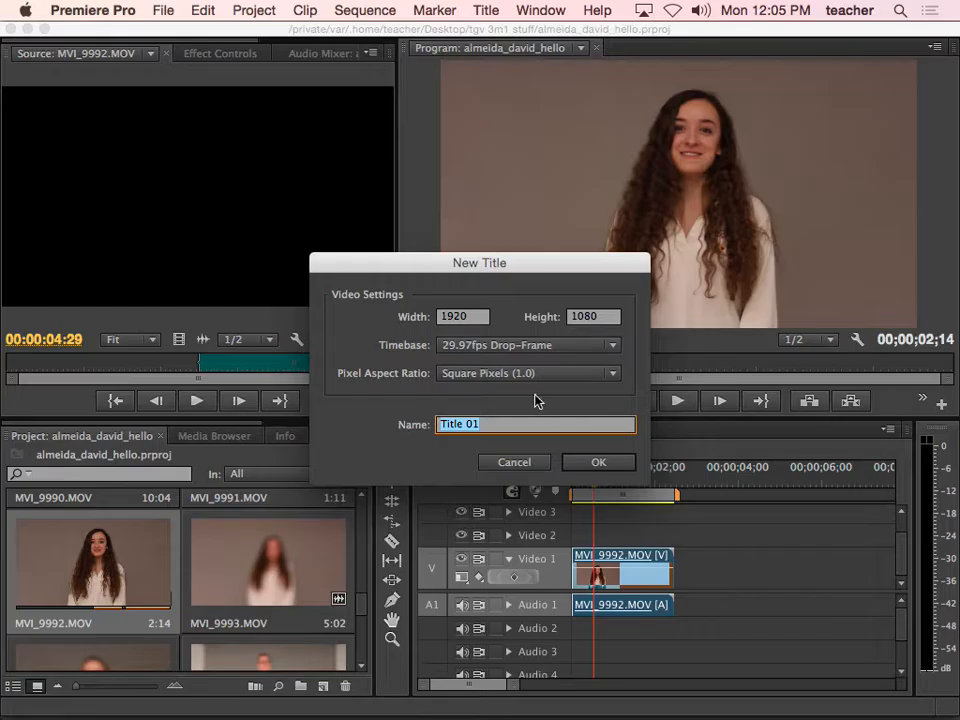
type("hello")
key("Return")
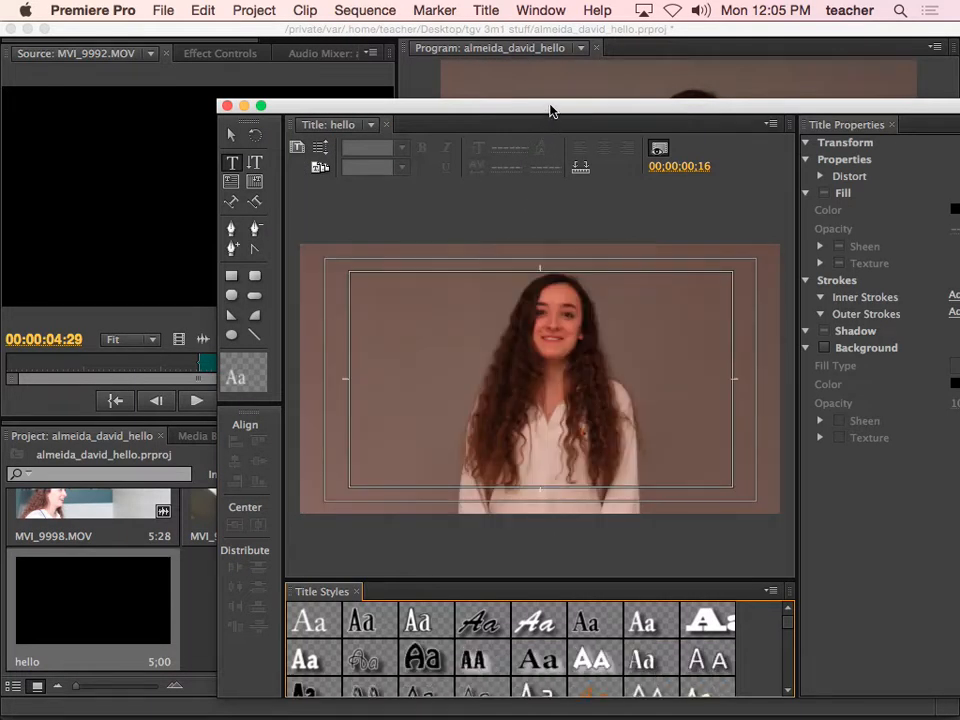
Type the word HELLO on the title frame, left of centre
left_click_drag(551, 110, 385, 69)
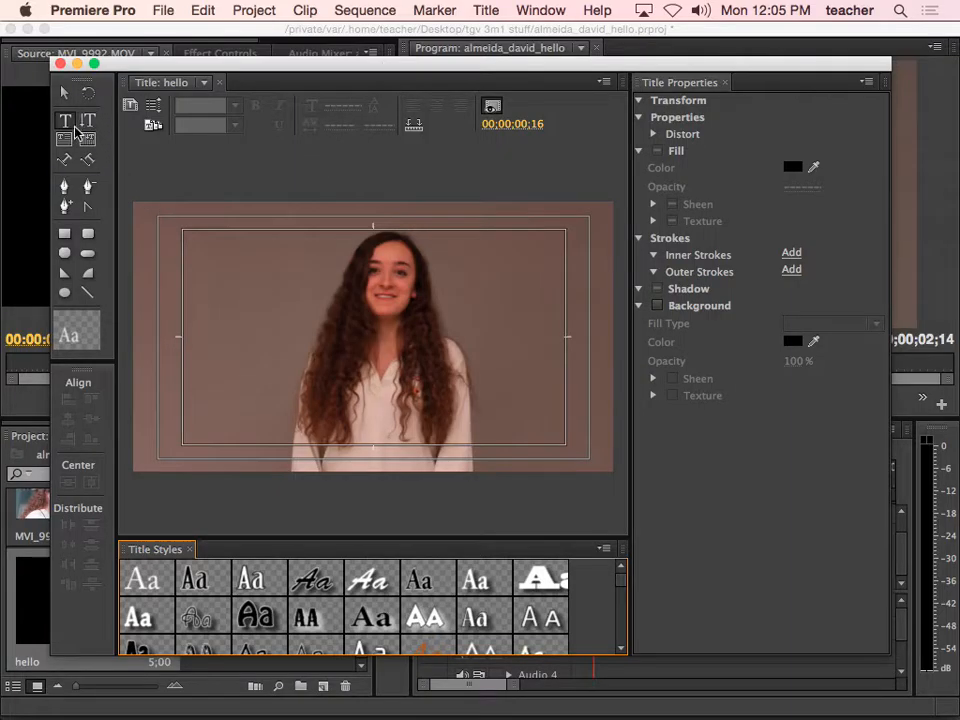
left_click(75, 126)
left_click(210, 327)
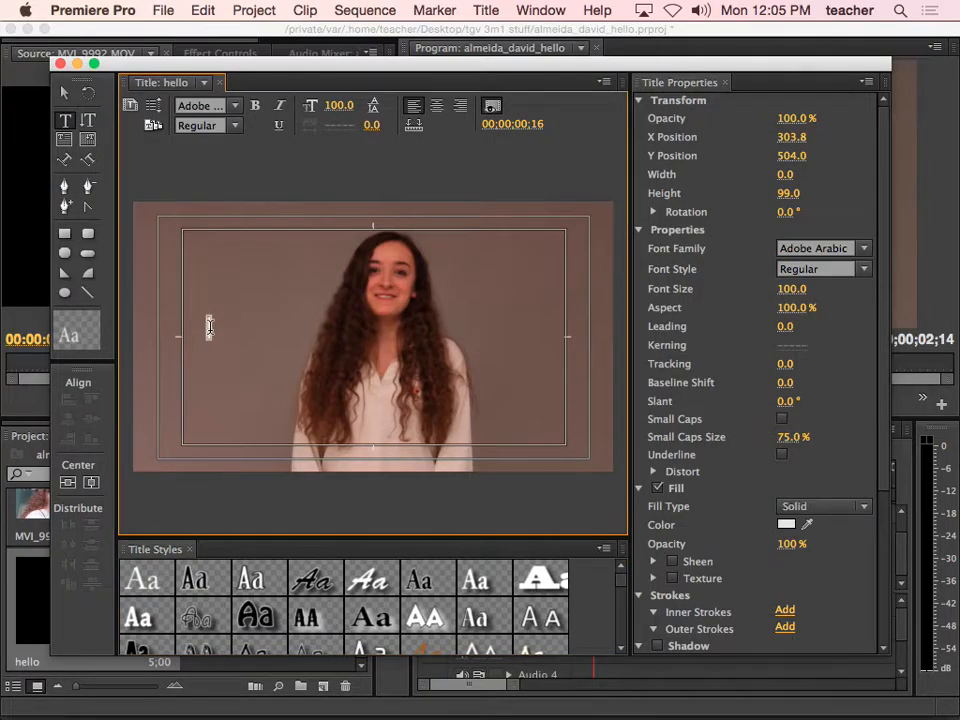
type("HELOO")
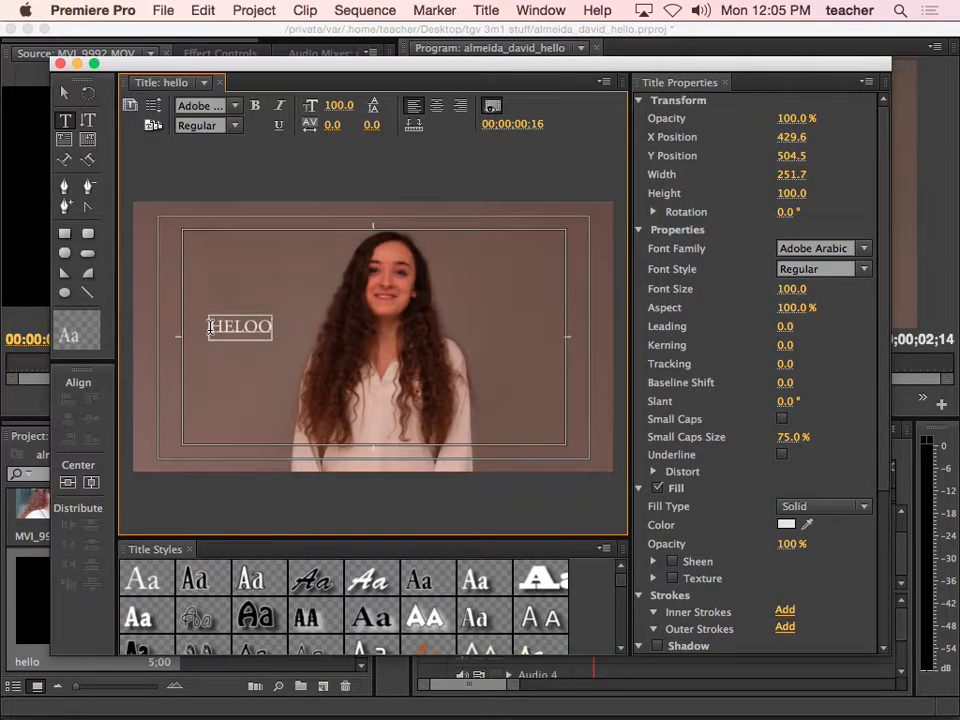
key("BackSpace")
key("BackSpace")
type("LO")
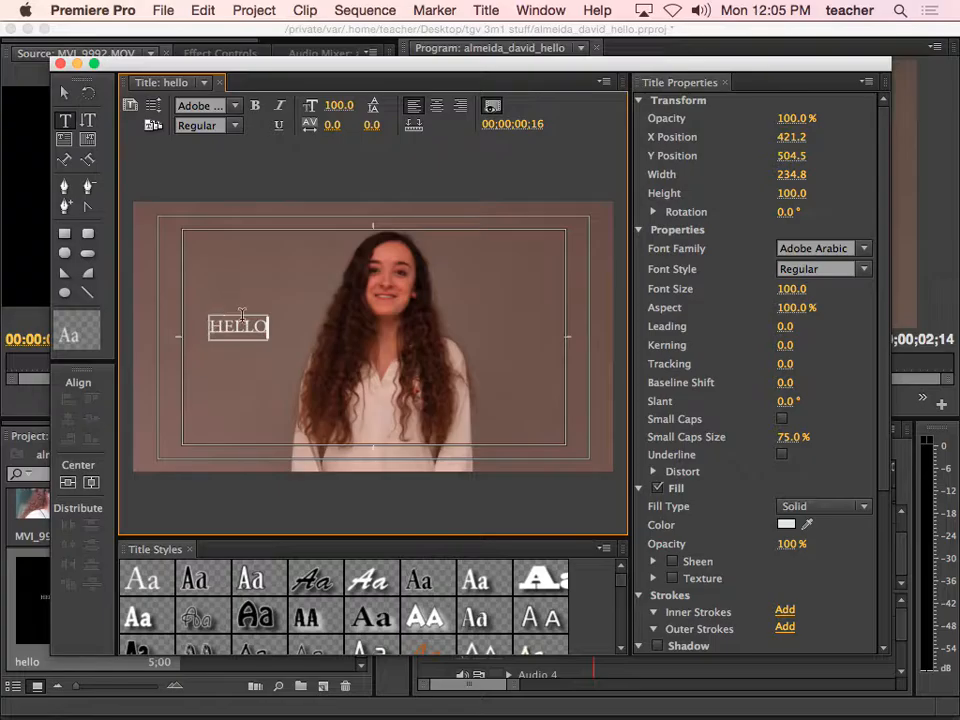
double_click(229, 338)
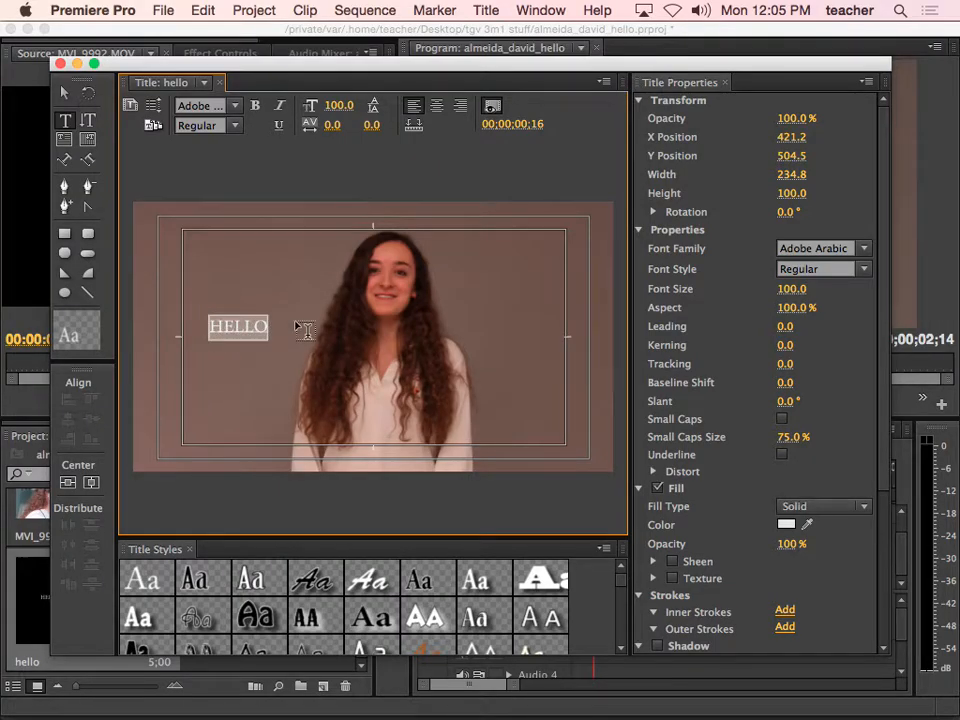
Set HELLO to Muna Bold and enlarge it to size 163
left_click(865, 250)
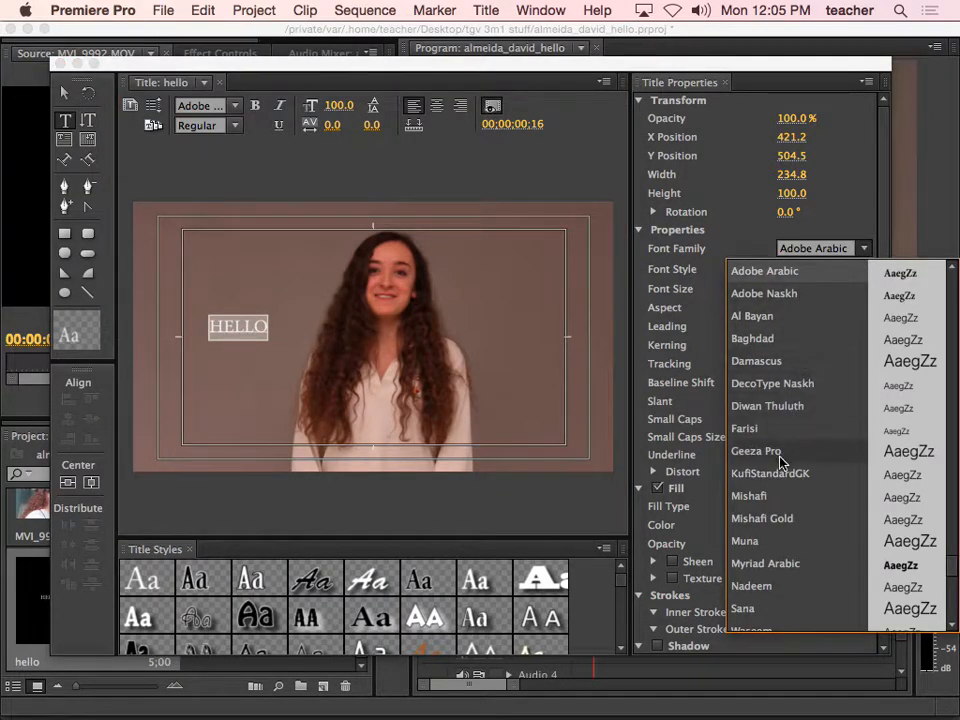
left_click(765, 542)
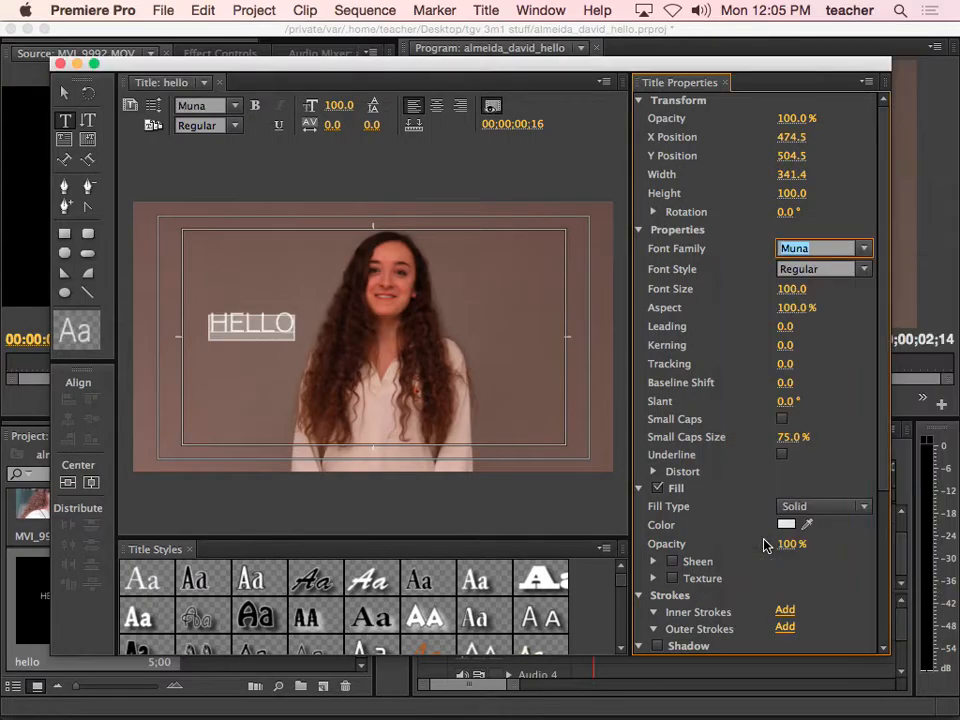
left_click(862, 270)
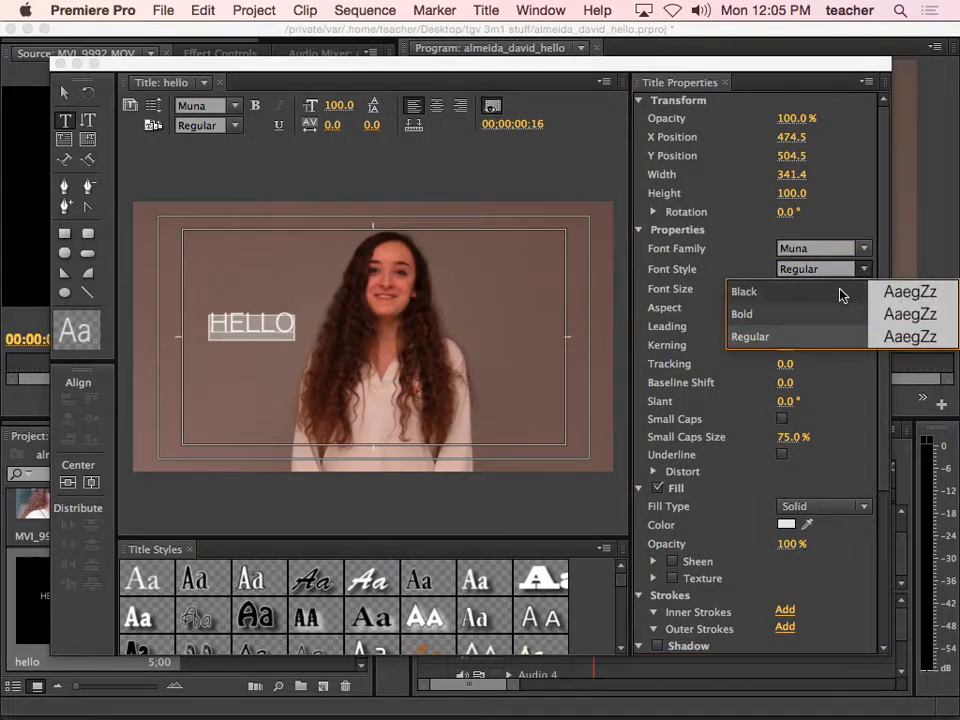
left_click(795, 313)
left_click_drag(793, 296, 856, 296)
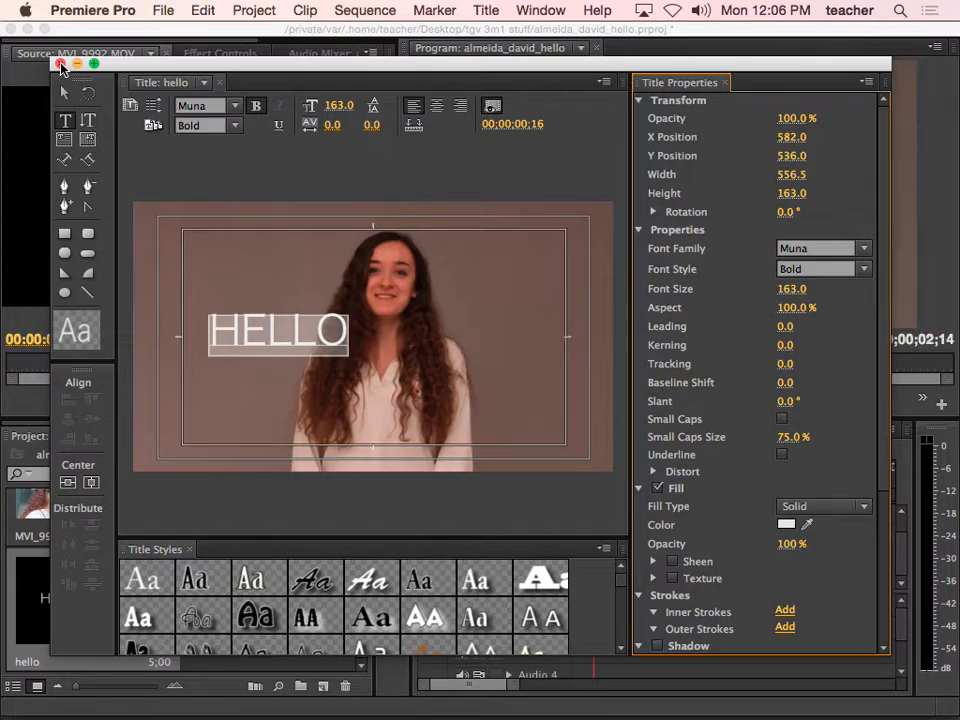
Place the hello title on Video 2 above MVI_9992, trimmed to about one second
left_click(60, 64)
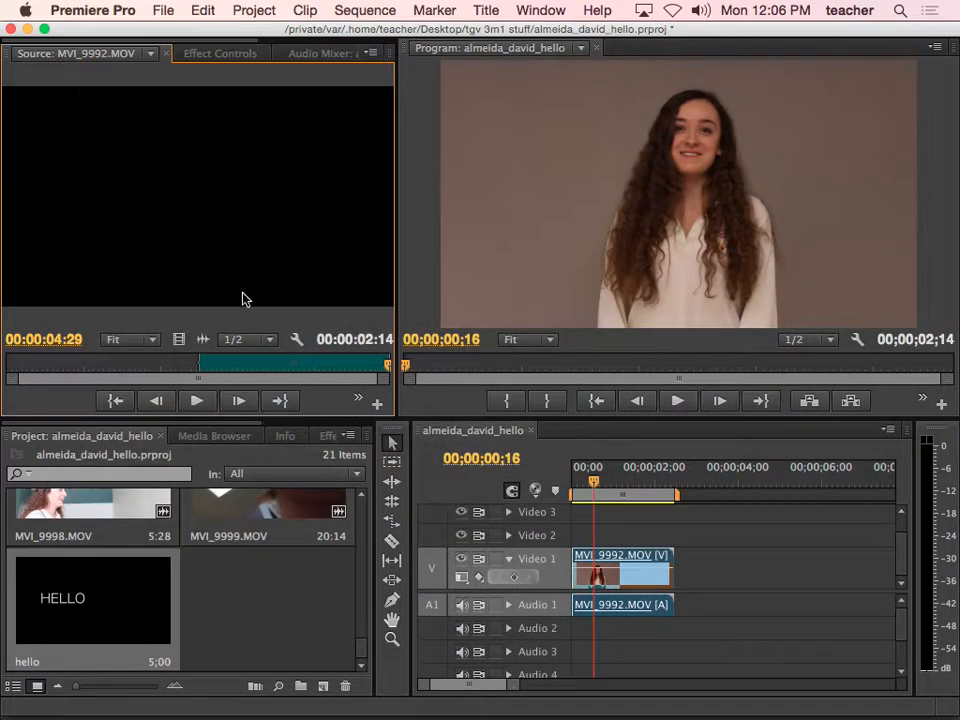
left_click_drag(60, 607, 578, 537)
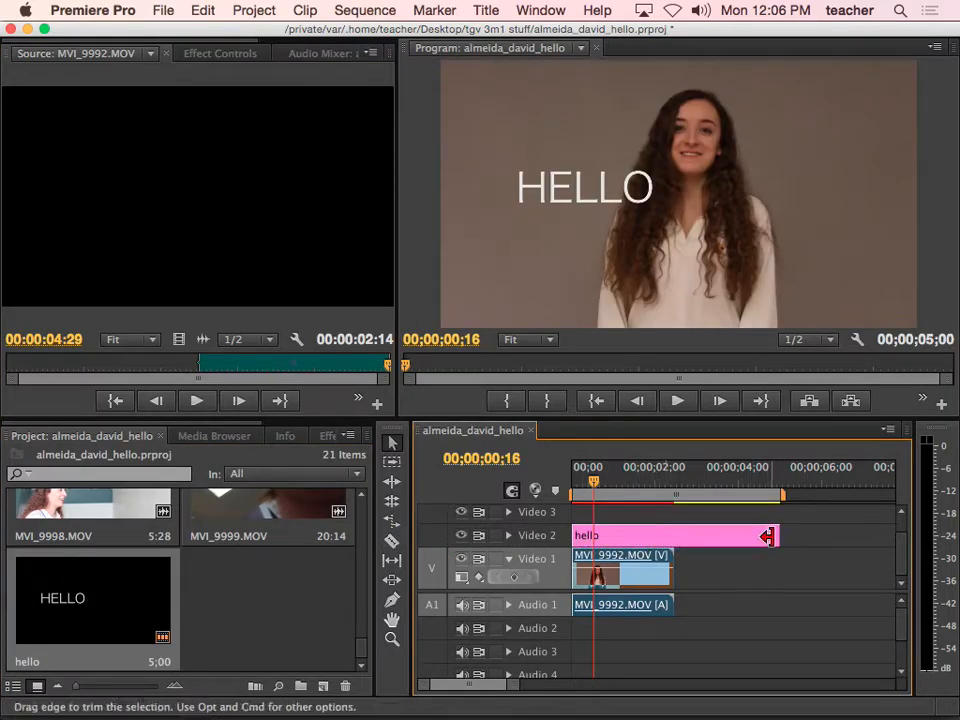
left_click_drag(777, 536, 607, 536)
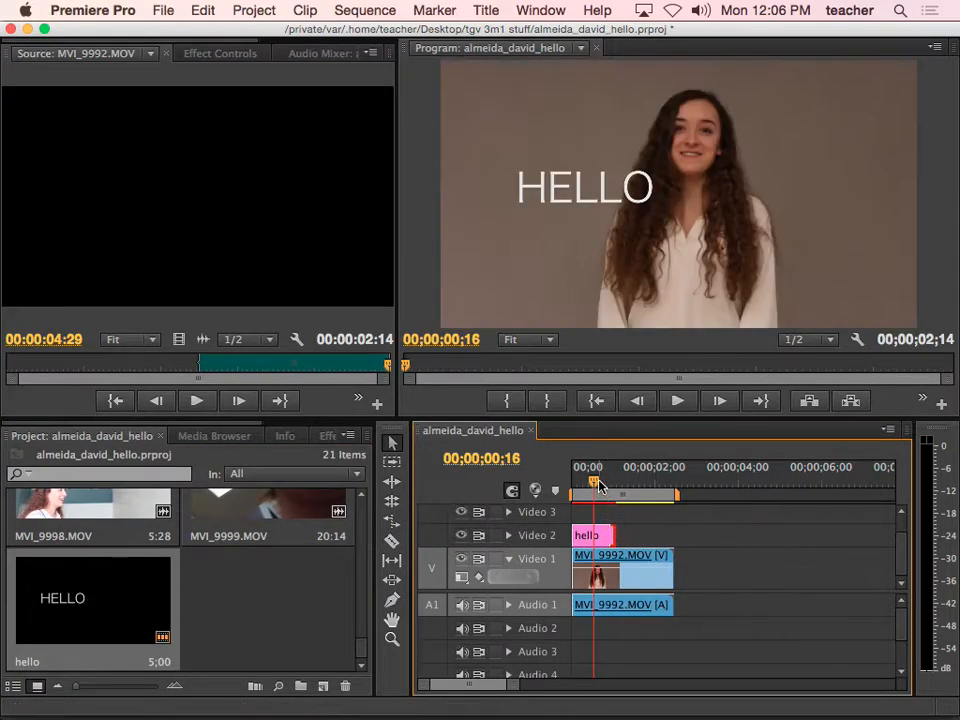
Play the sequence from the start to preview HELLO over the video
left_click_drag(596, 484, 573, 486)
key("space")
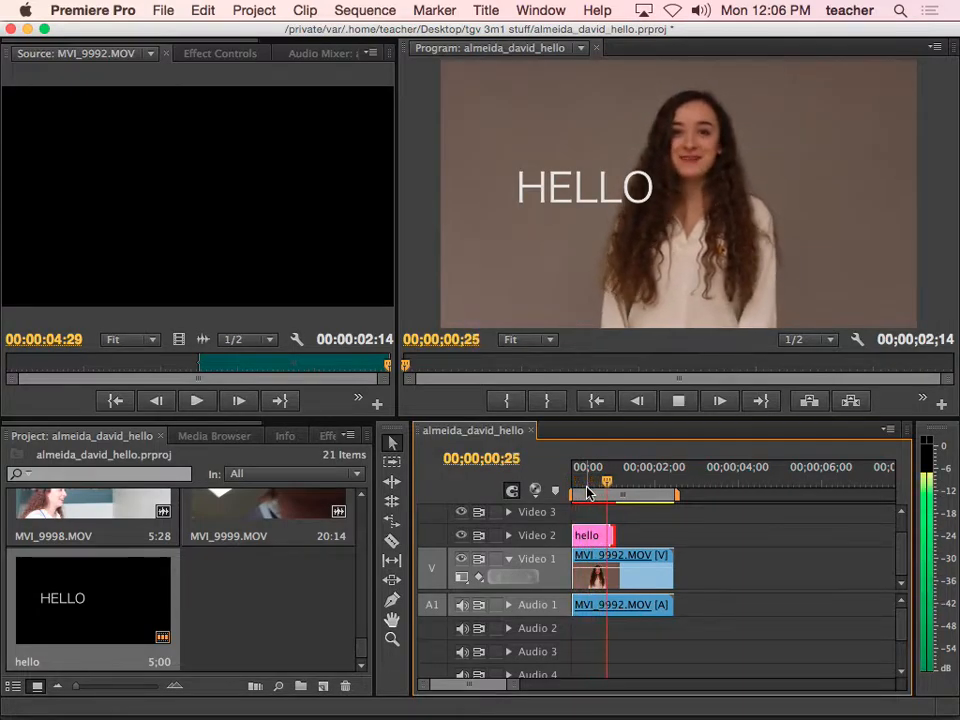
key("space")
left_click_drag(633, 490, 591, 484)
Change the hello title's text from HELLO to HI, save the project, and close the Titler
double_click(606, 533)
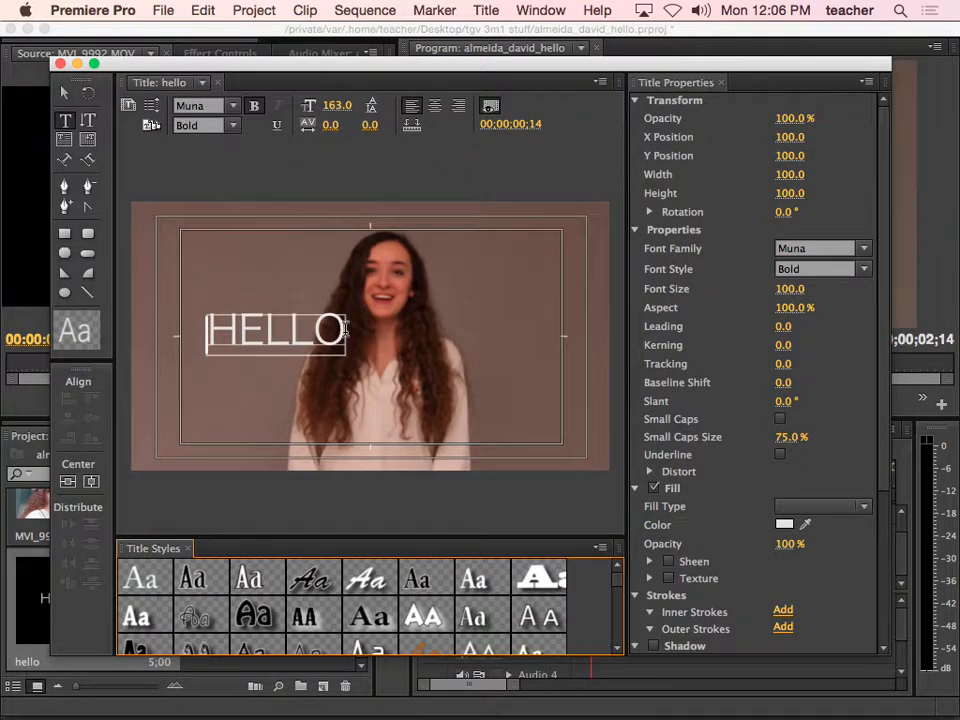
left_click_drag(345, 330, 207, 330)
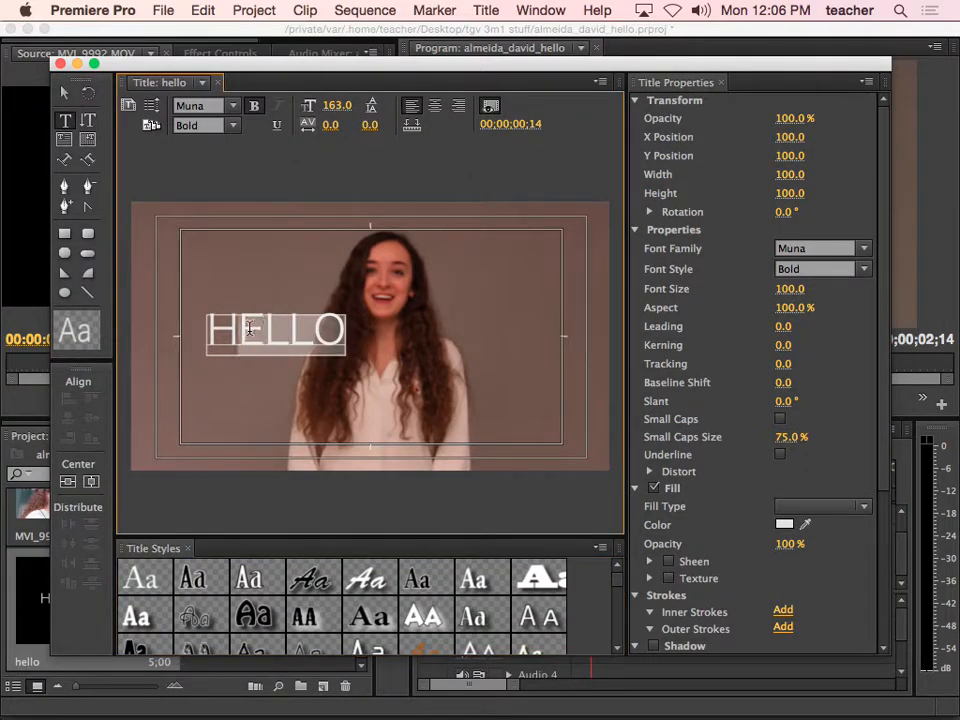
type("H")
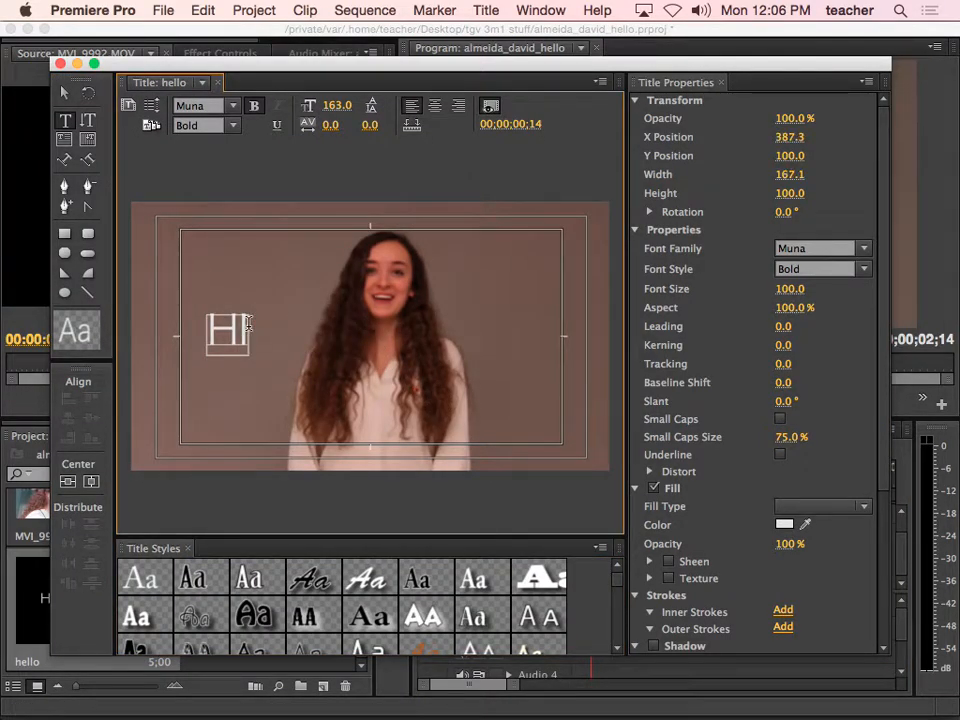
type("I")
left_click(64, 92)
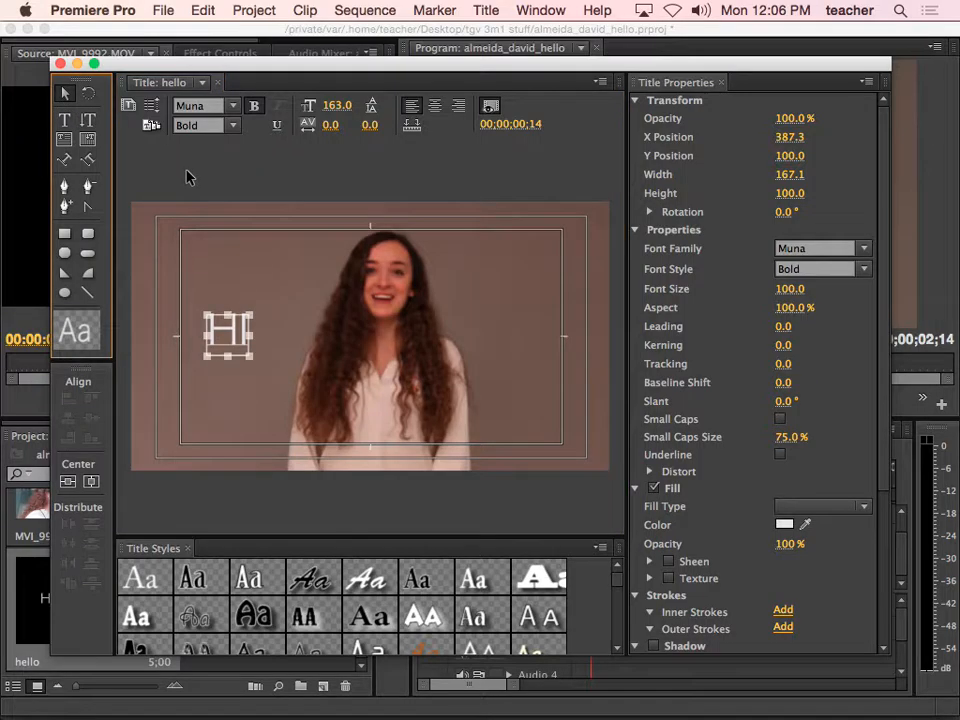
key("super+s")
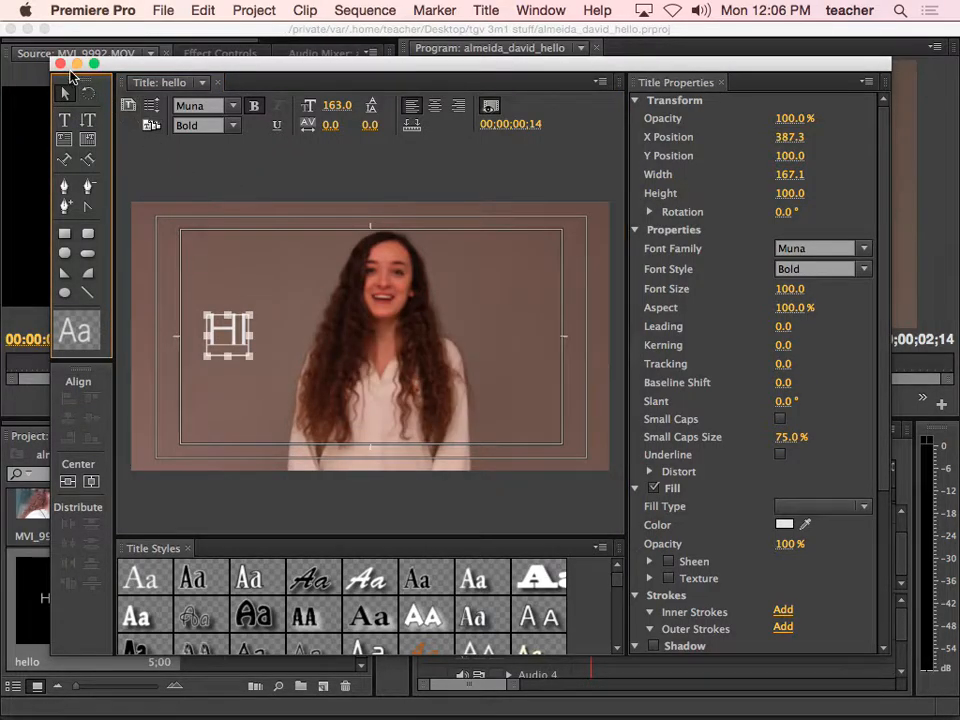
left_click(60, 63)
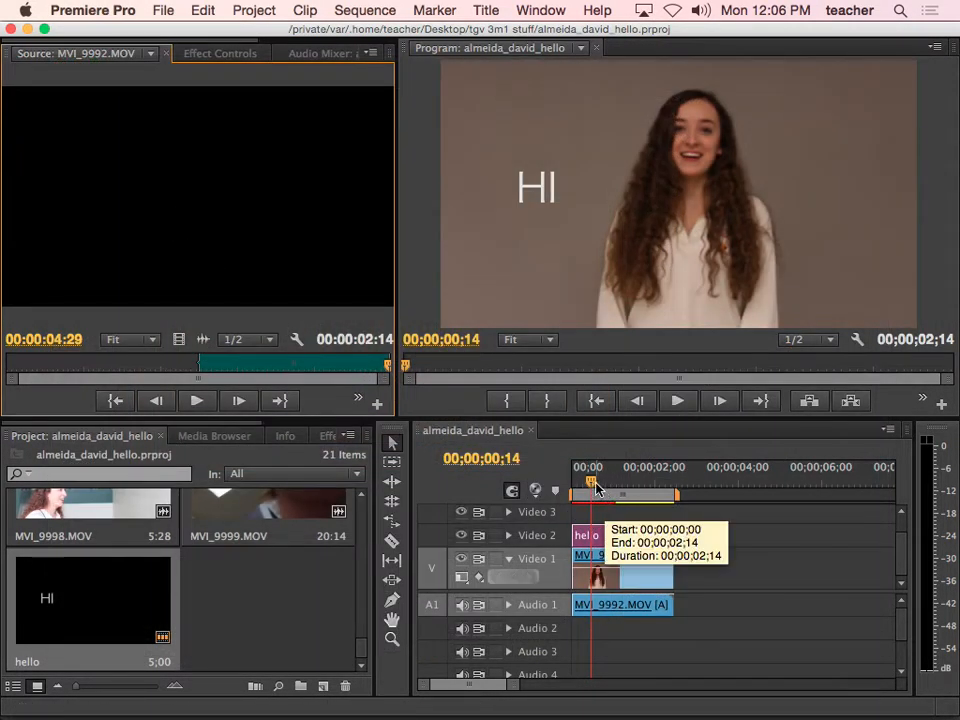
Trim the end of the hello clip on Video 2 shorter, checking the timing with playback
mouse_move(594, 482)
left_mouse_down()
mouse_move(580, 482)
mouse_move(613, 481)
mouse_move(604, 482)
left_mouse_up()
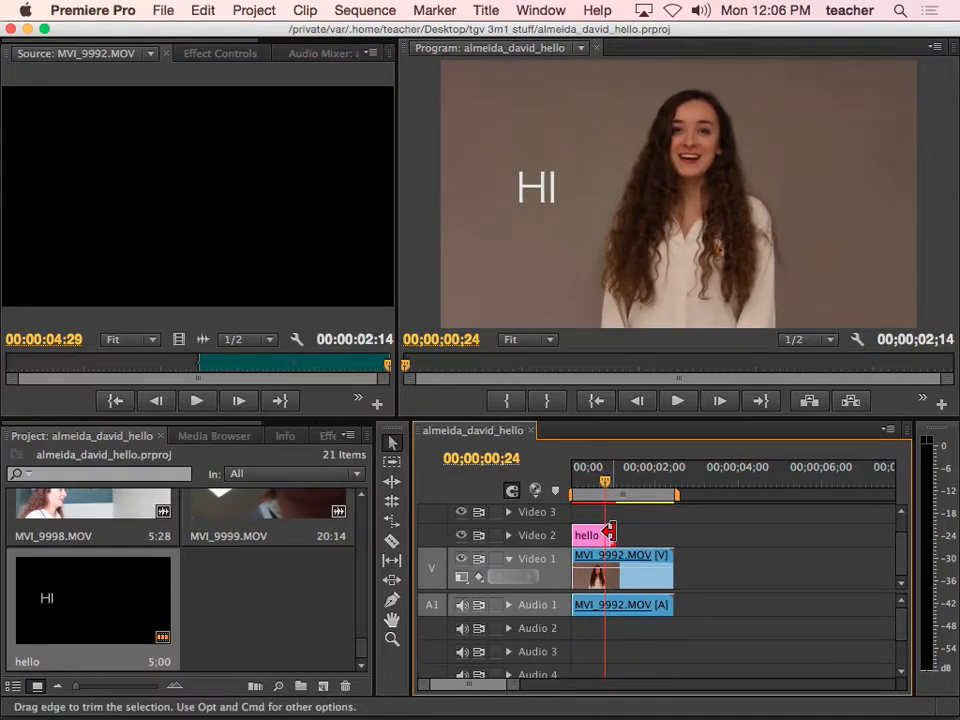
left_click_drag(613, 535, 600, 535)
left_click_drag(604, 484, 583, 485)
key("space")
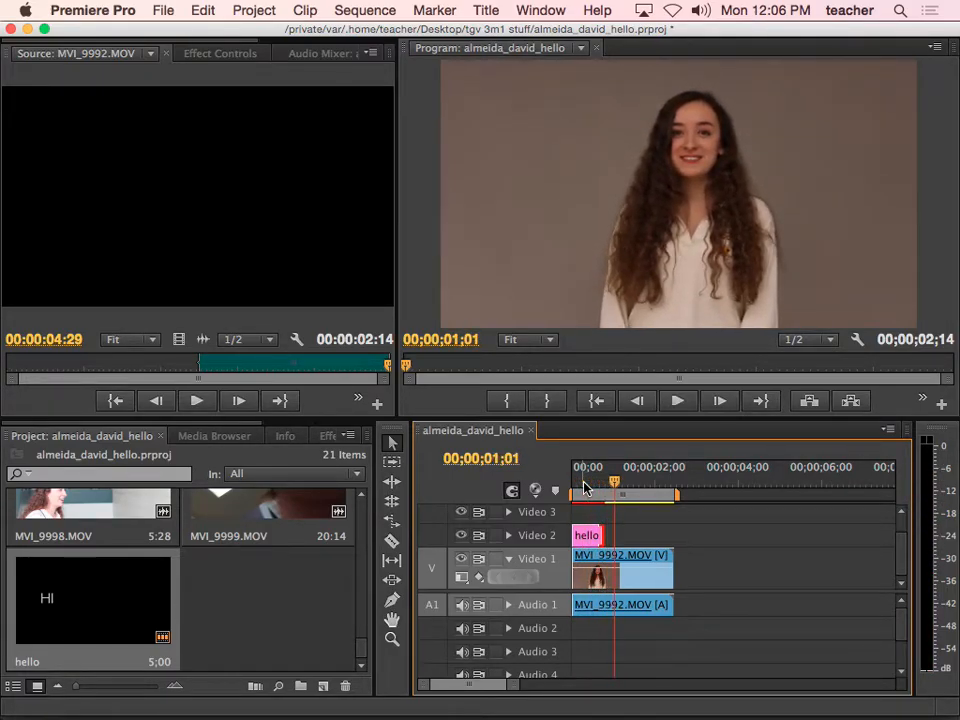
left_click_drag(601, 536, 598, 537)
Copy and paste the hello title, then change the copy's text from HI to my
right_click(127, 606)
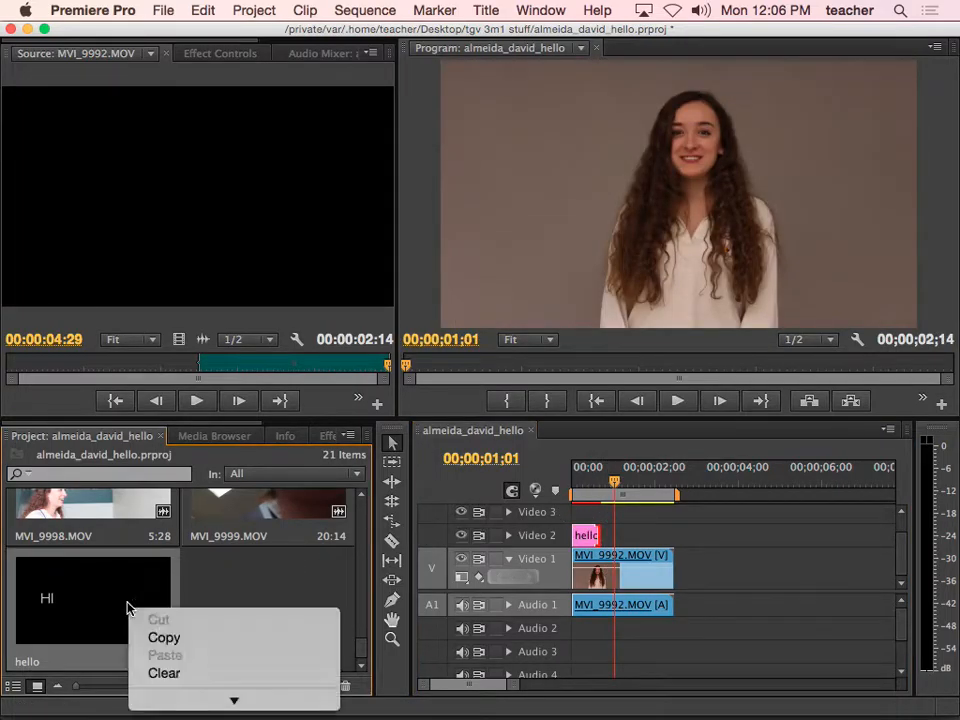
left_click(154, 637)
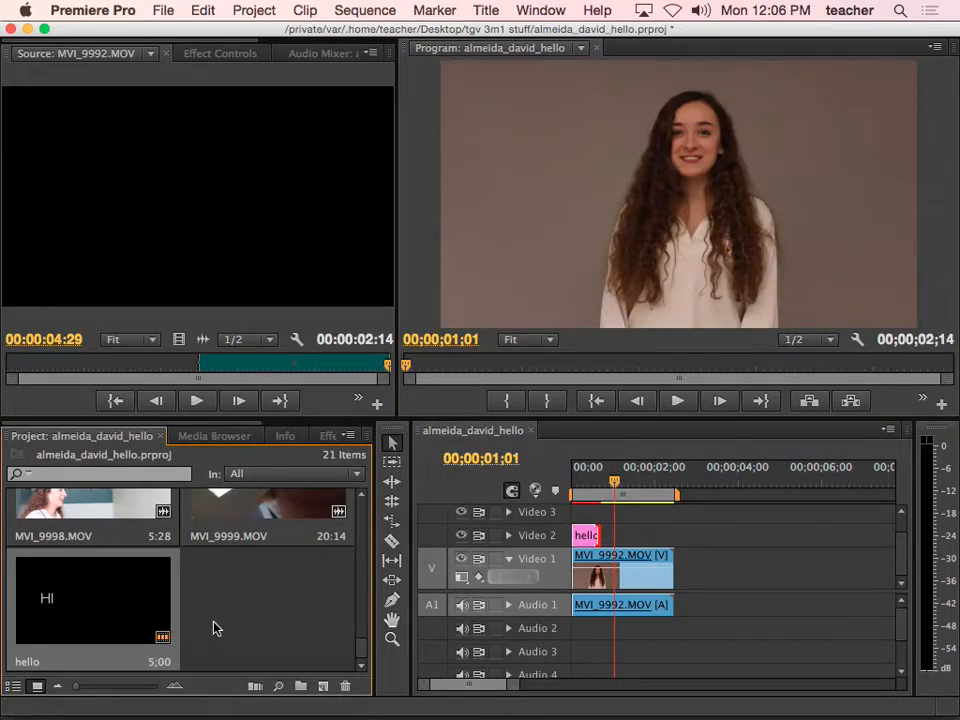
key("super+v")
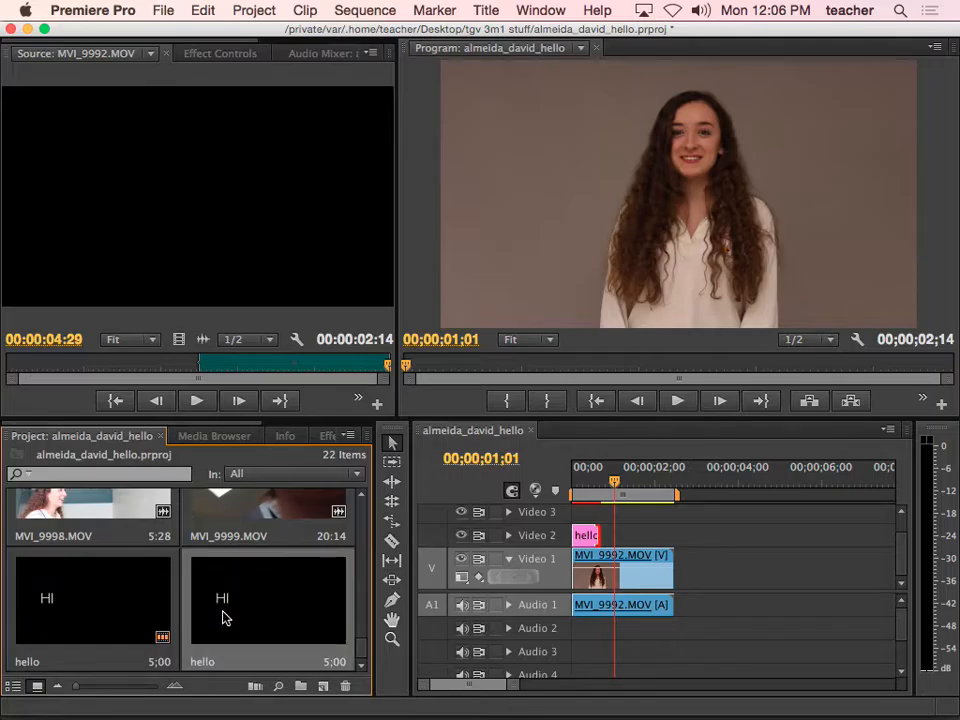
double_click(228, 609)
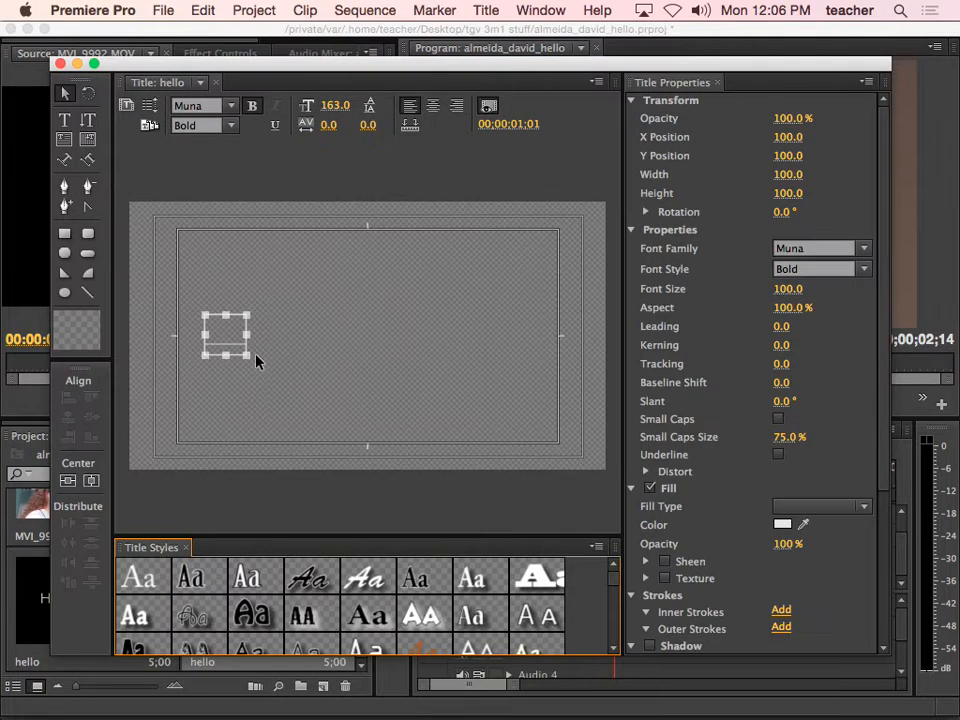
double_click(240, 327)
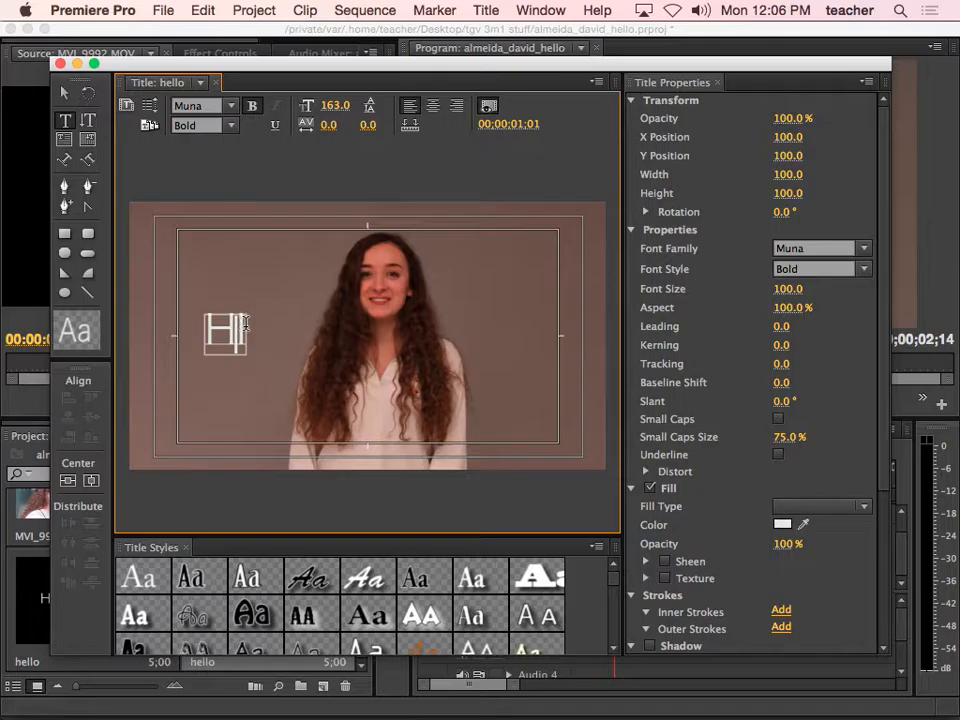
left_click_drag(244, 322, 196, 331)
type("my")
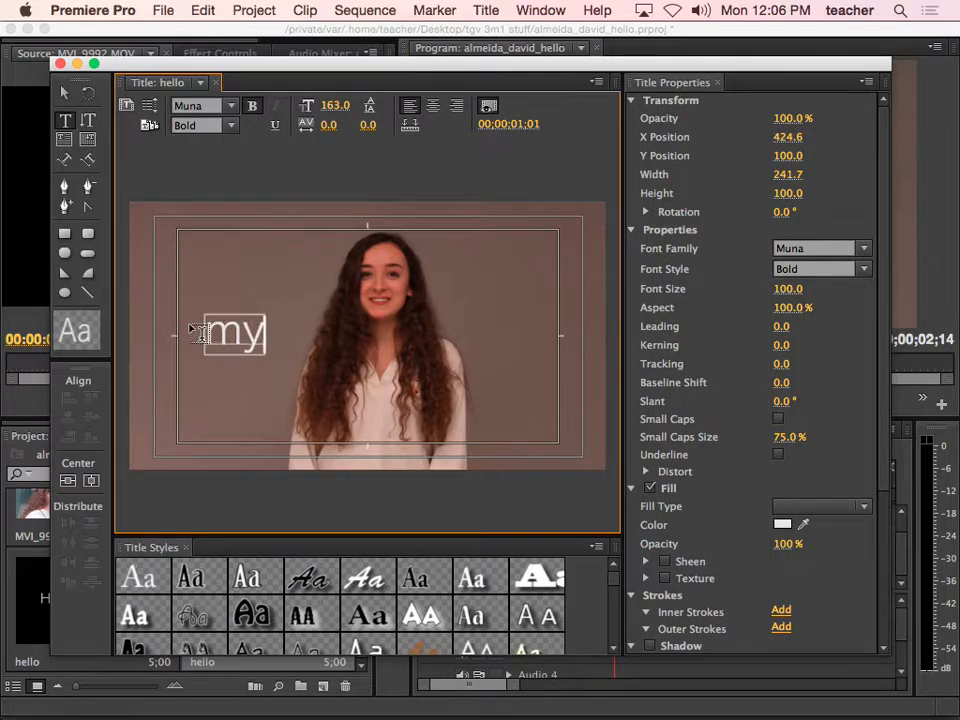
left_click(64, 92)
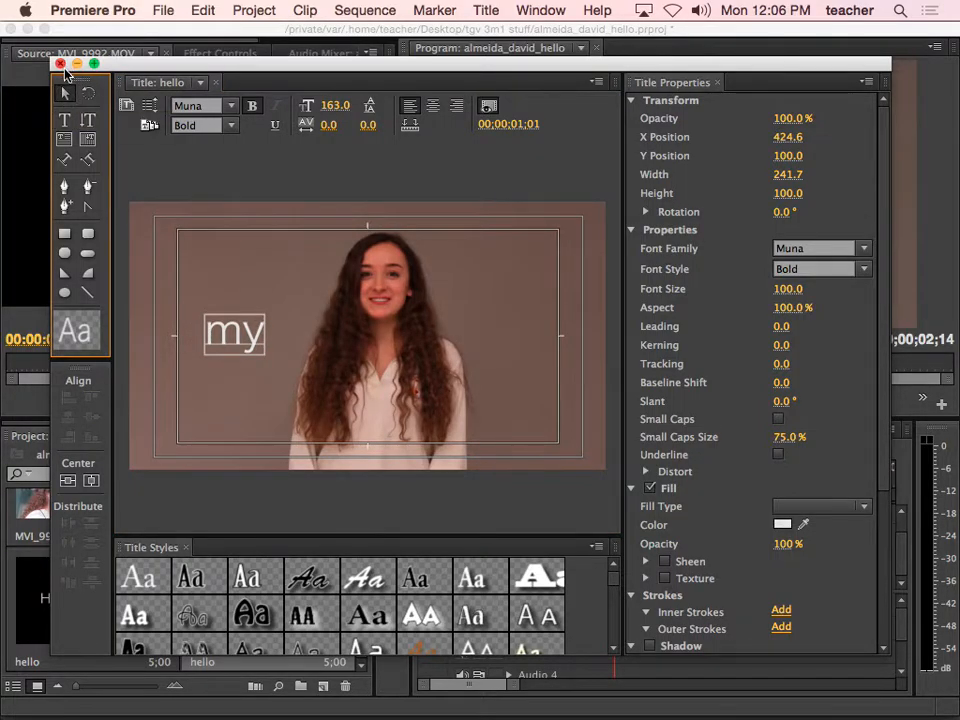
left_click(60, 63)
Check the my title and place it on Video 2 right after hello
double_click(214, 670)
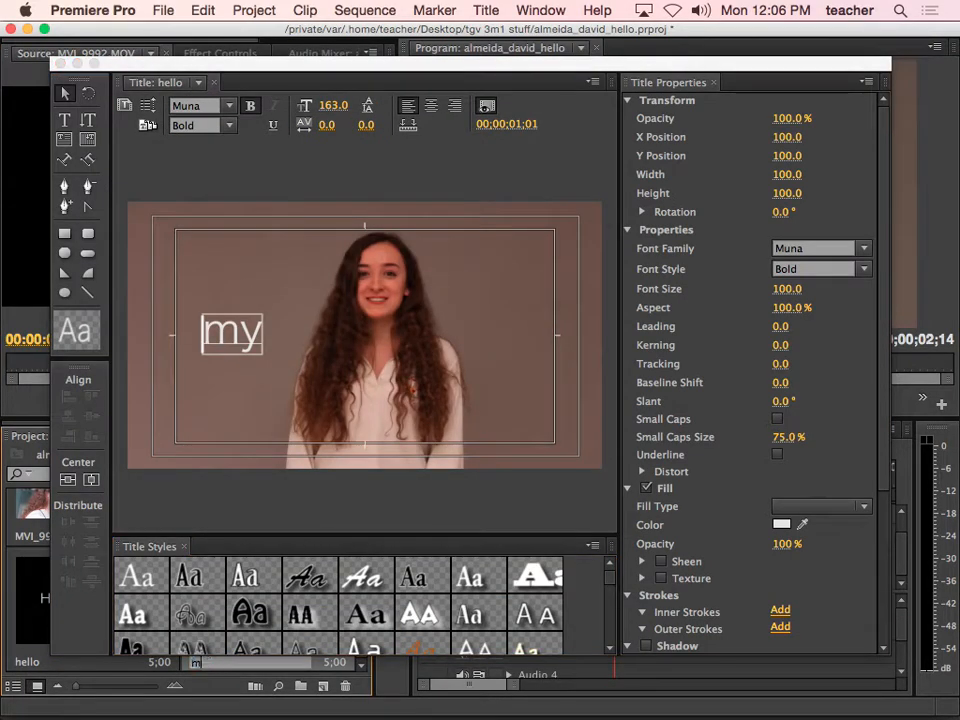
left_click(64, 93)
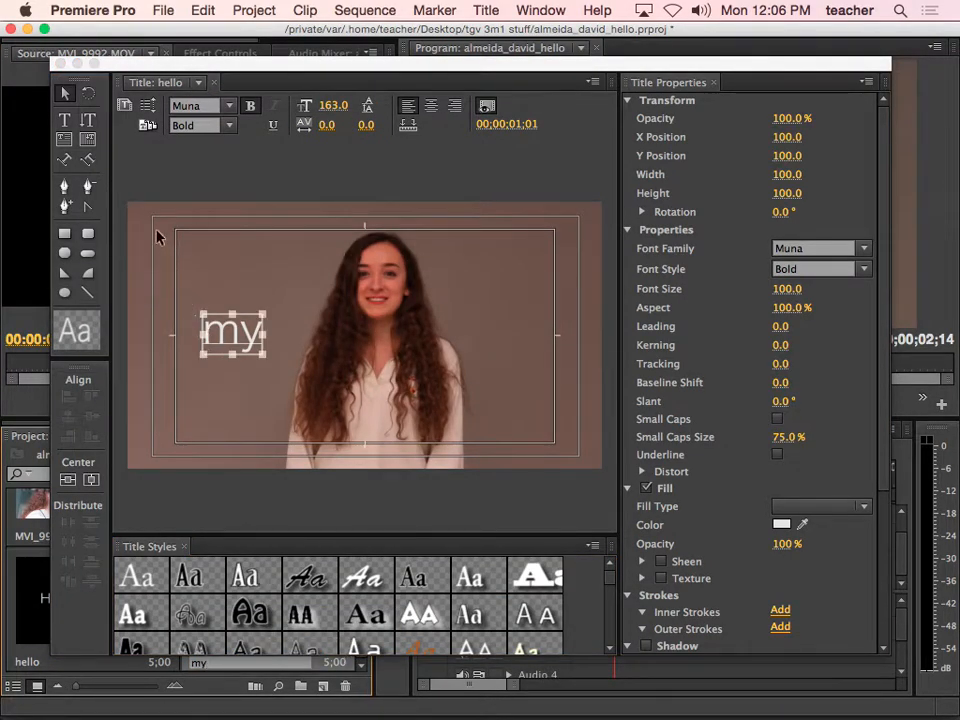
left_click(60, 63)
left_click_drag(230, 603, 611, 540)
Trim the my clip on Video 2 to a few frames, reviewing playback around 00;00;00;18
left_click(595, 484)
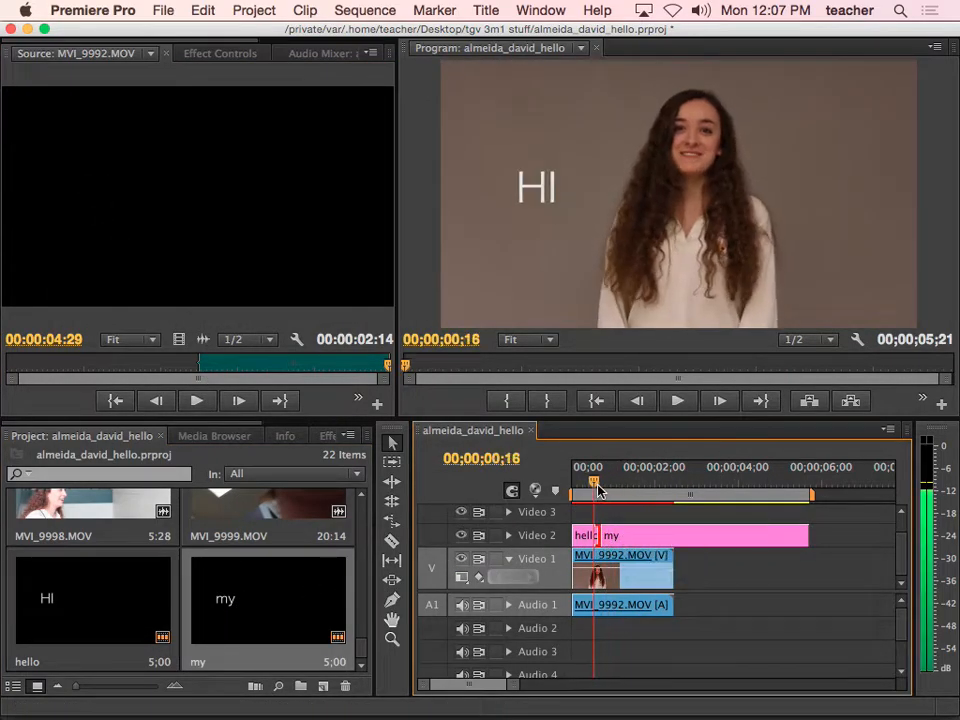
key("space")
key("space")
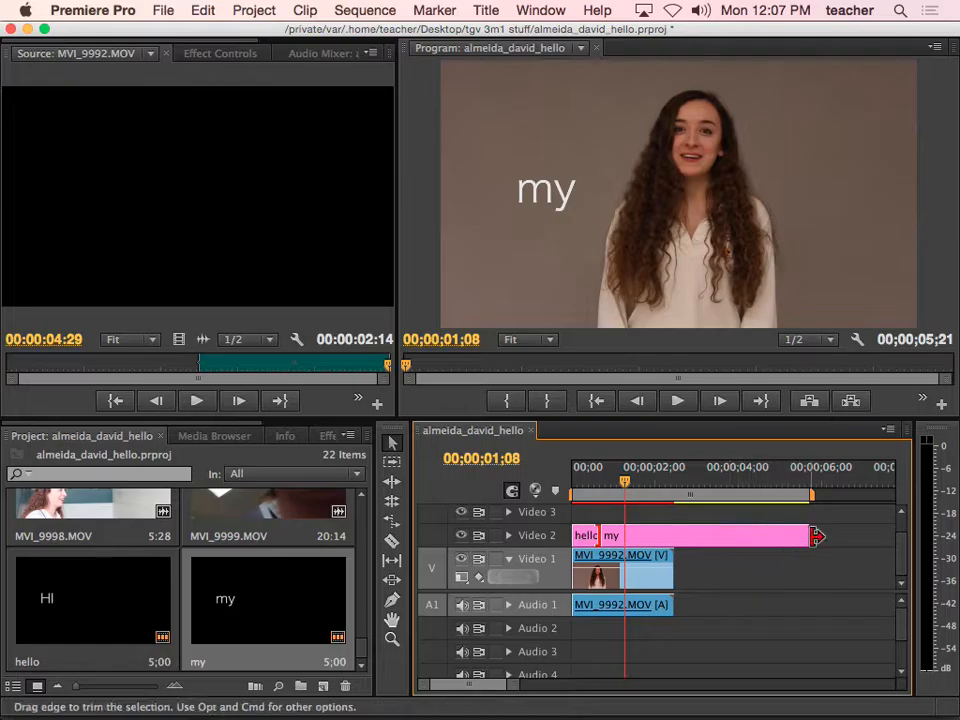
left_click_drag(805, 535, 611, 535)
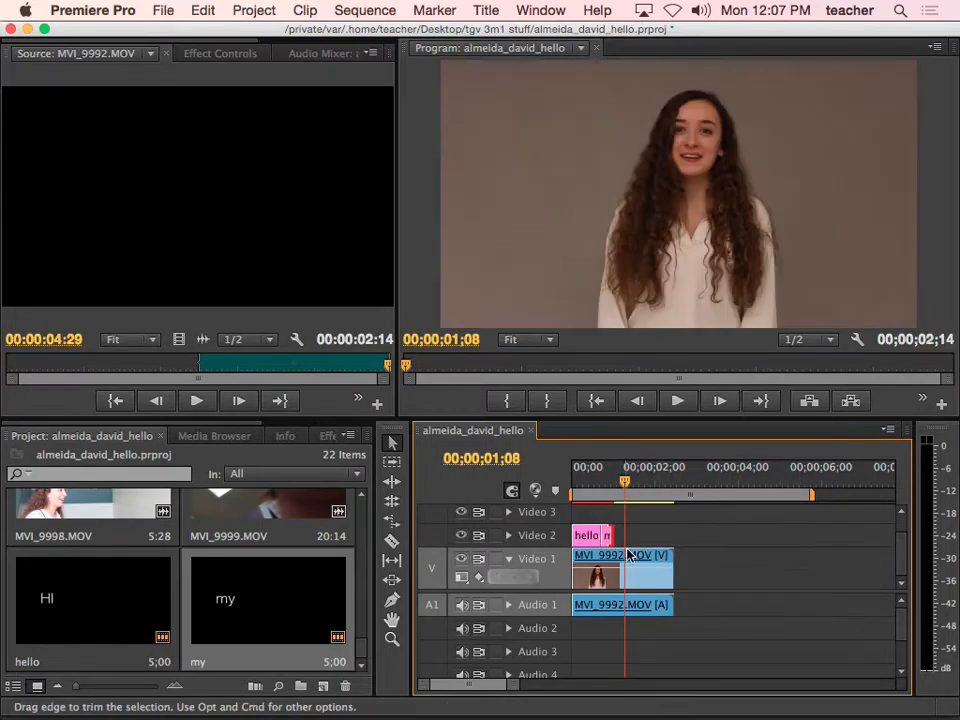
left_click(606, 486)
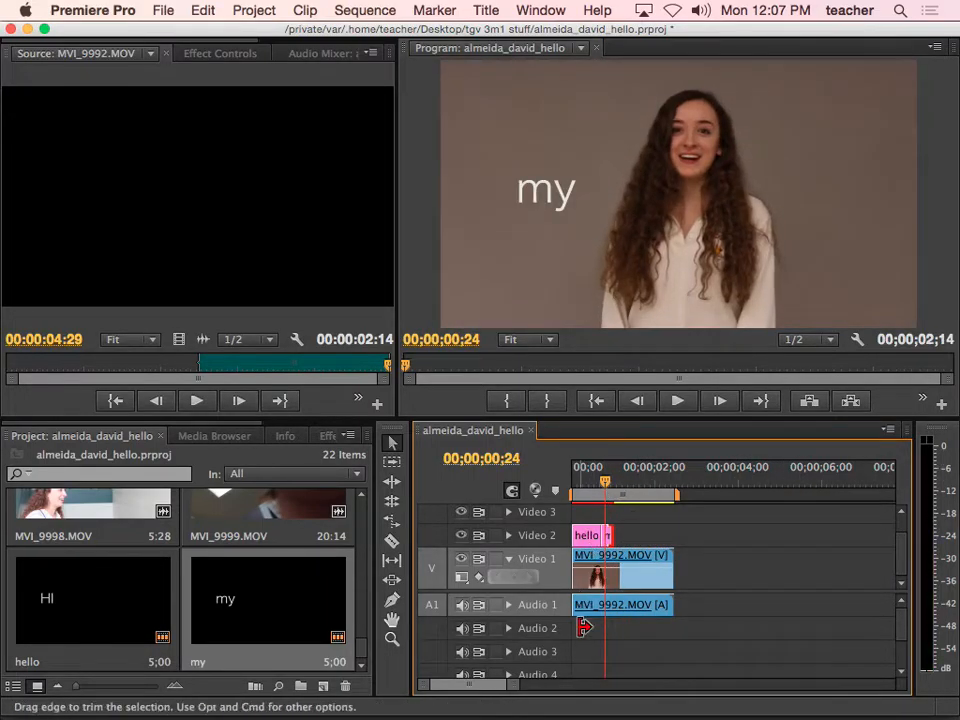
left_click_drag(512, 686, 489, 688)
left_click(671, 482)
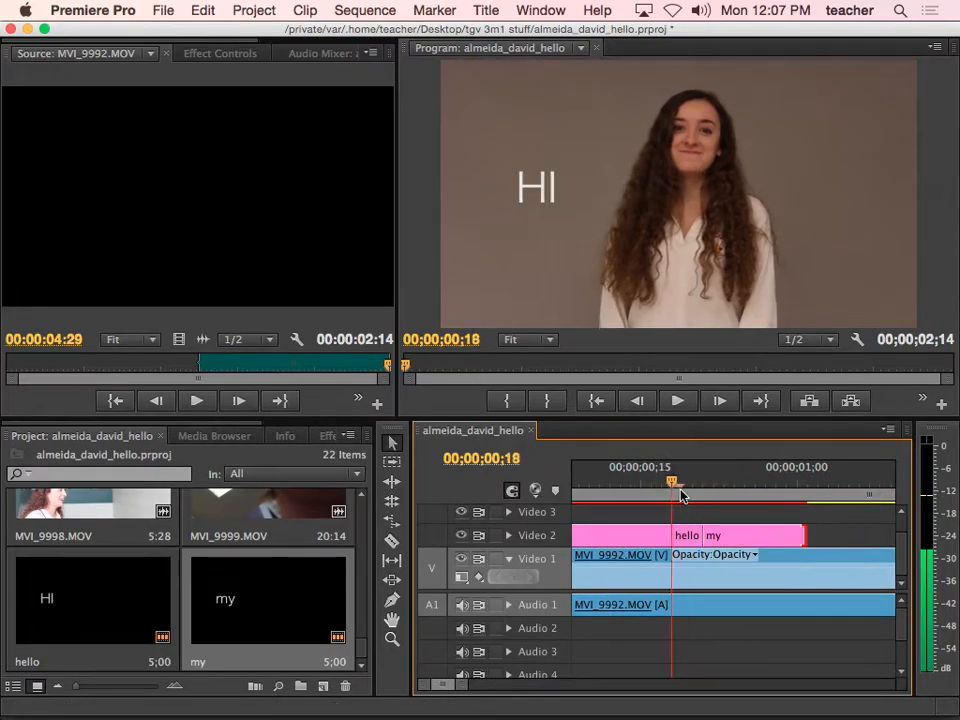
key("space")
mouse_move(818, 484)
left_mouse_down()
mouse_move(686, 486)
mouse_move(828, 484)
left_mouse_up()
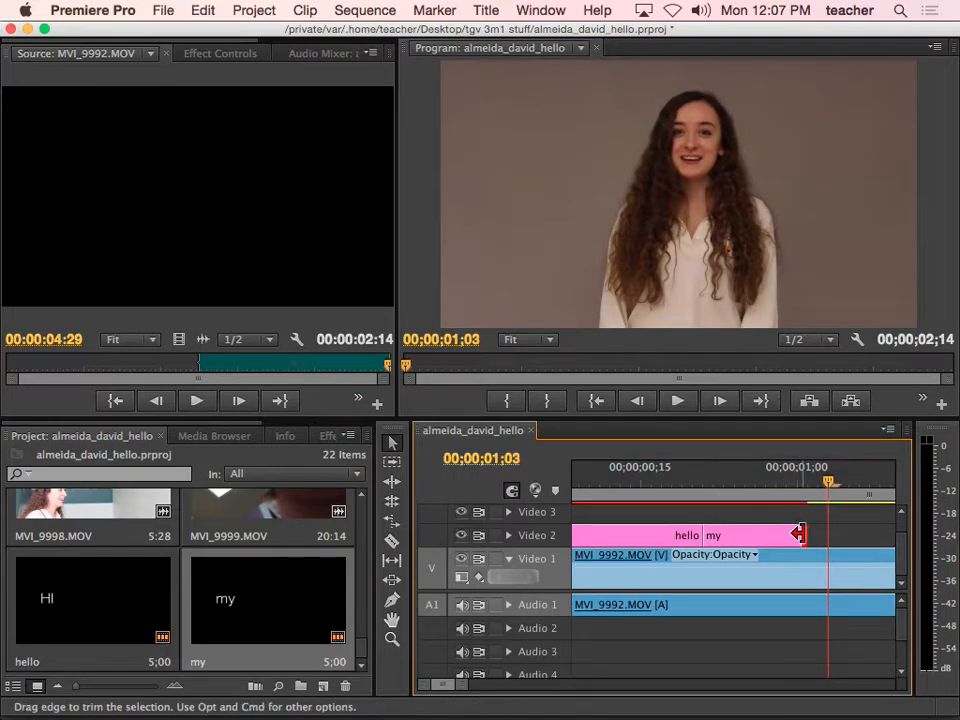
left_click_drag(797, 534, 755, 535)
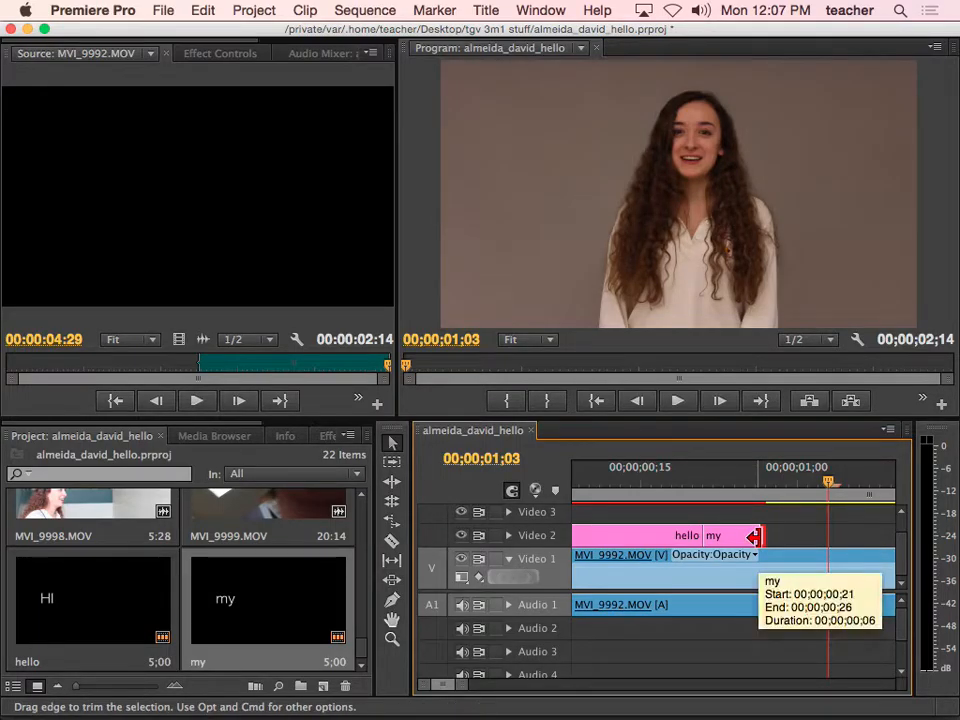
left_click_drag(754, 536, 742, 536)
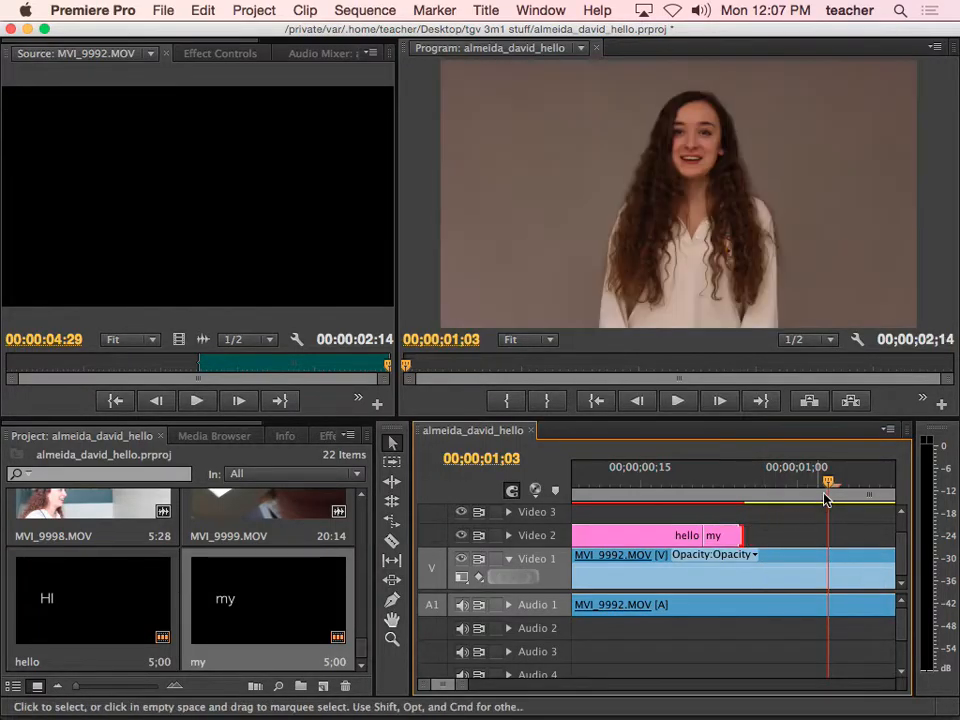
left_click_drag(817, 492, 735, 500)
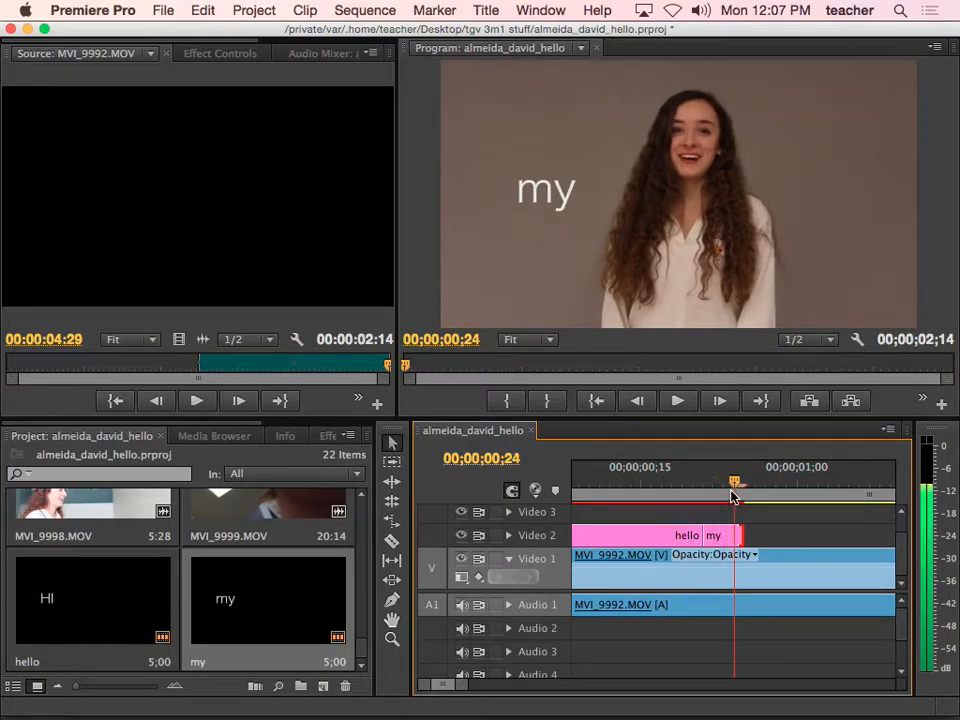
Duplicate the my title and rename the copy is
right_click(289, 622)
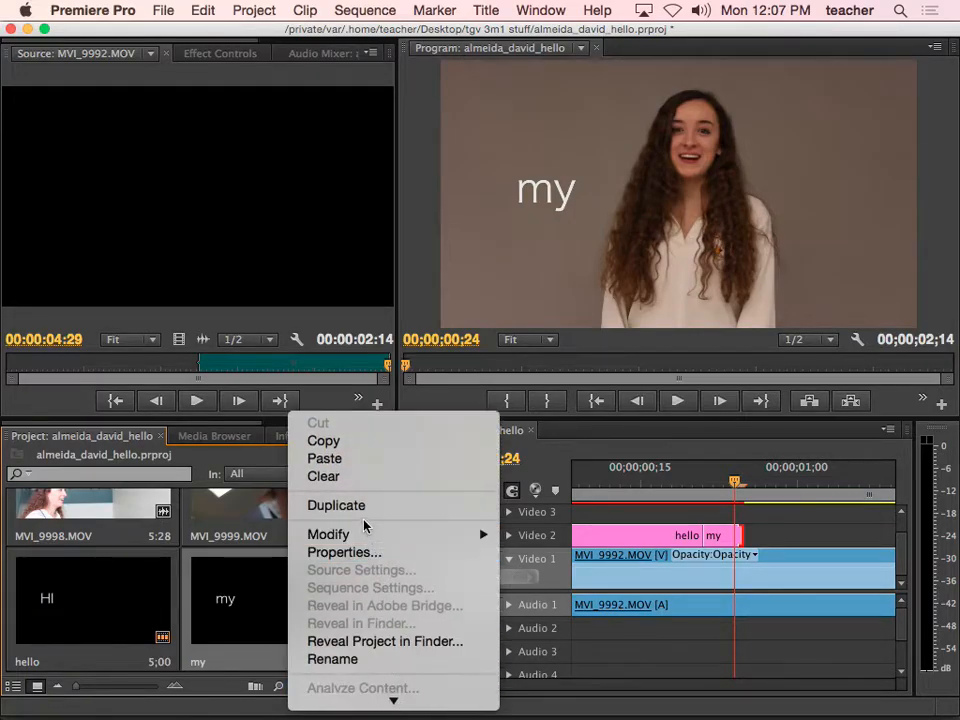
left_click(364, 508)
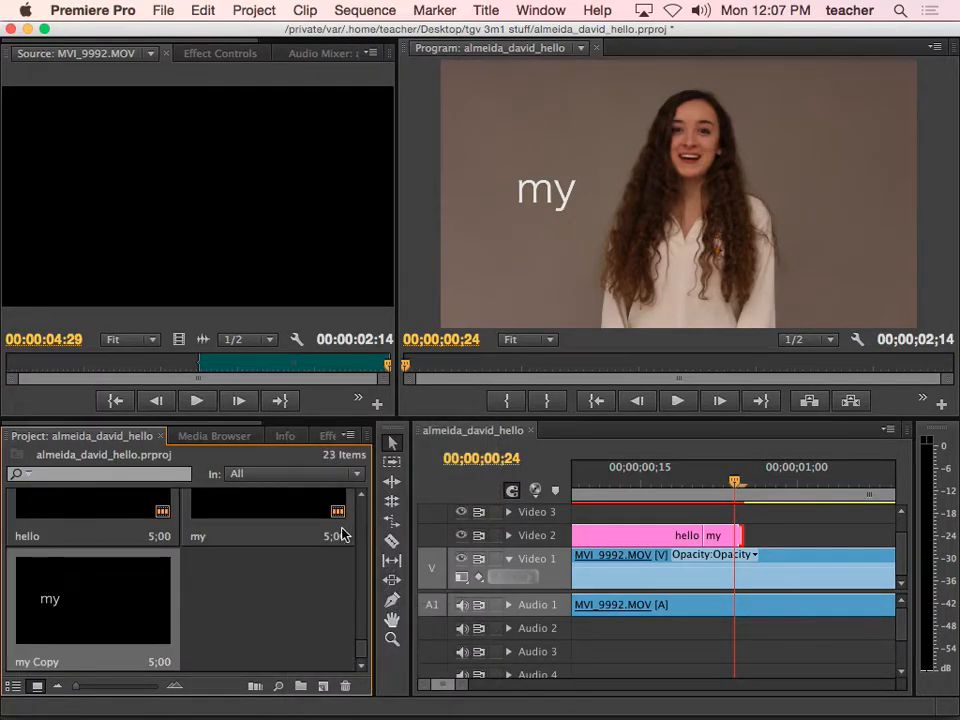
left_click(47, 663)
type("is")
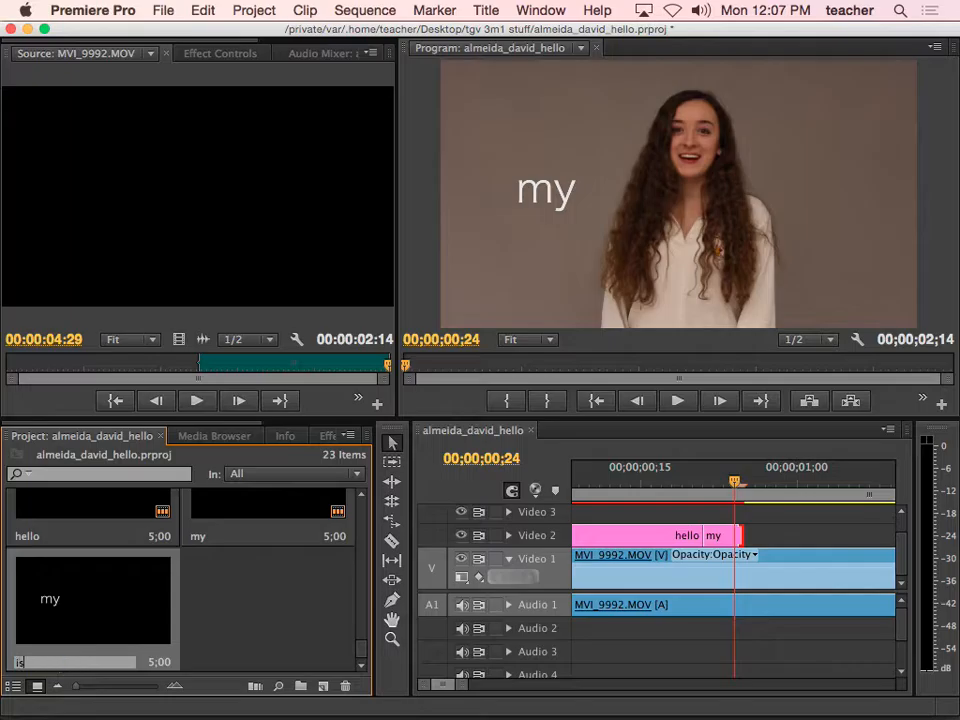
Change the is title's text from my to is and verify it in the Titler
double_click(55, 607)
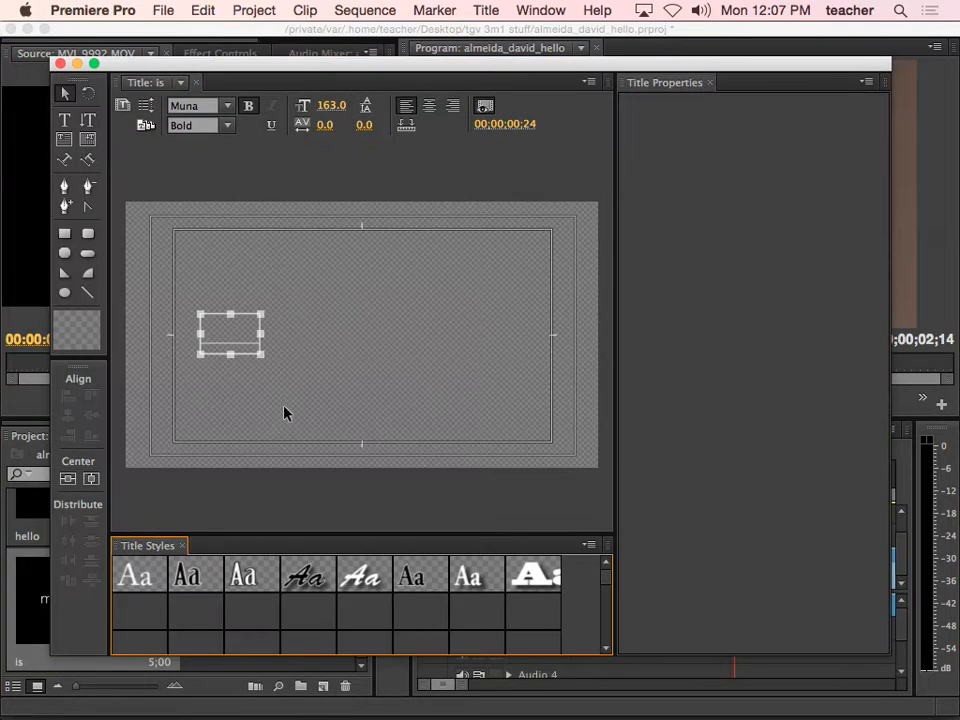
left_click_drag(258, 331, 194, 323)
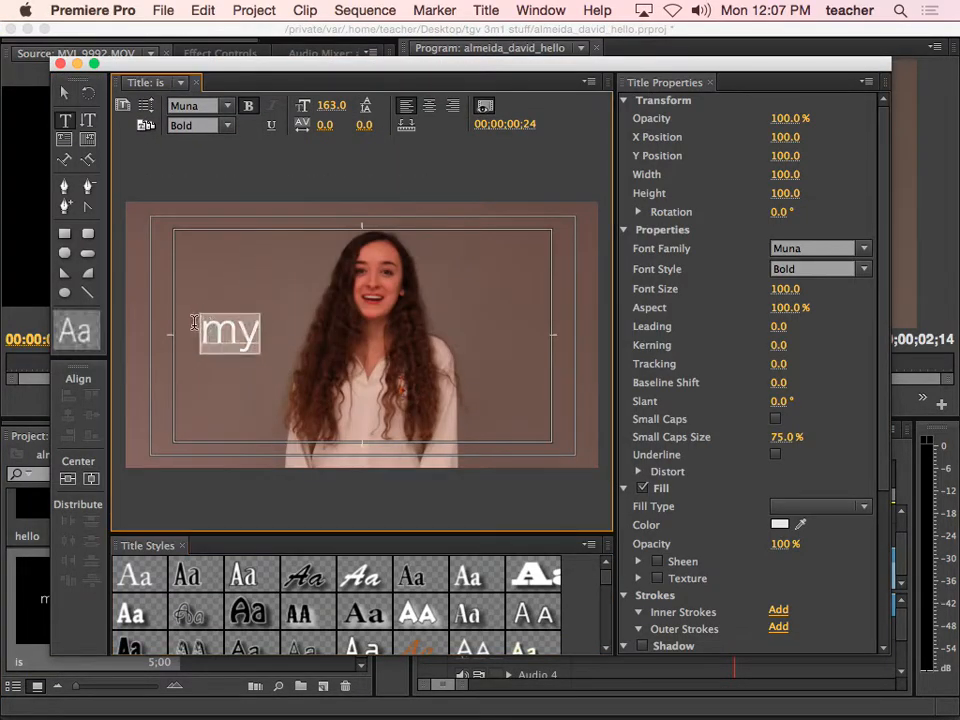
type("is")
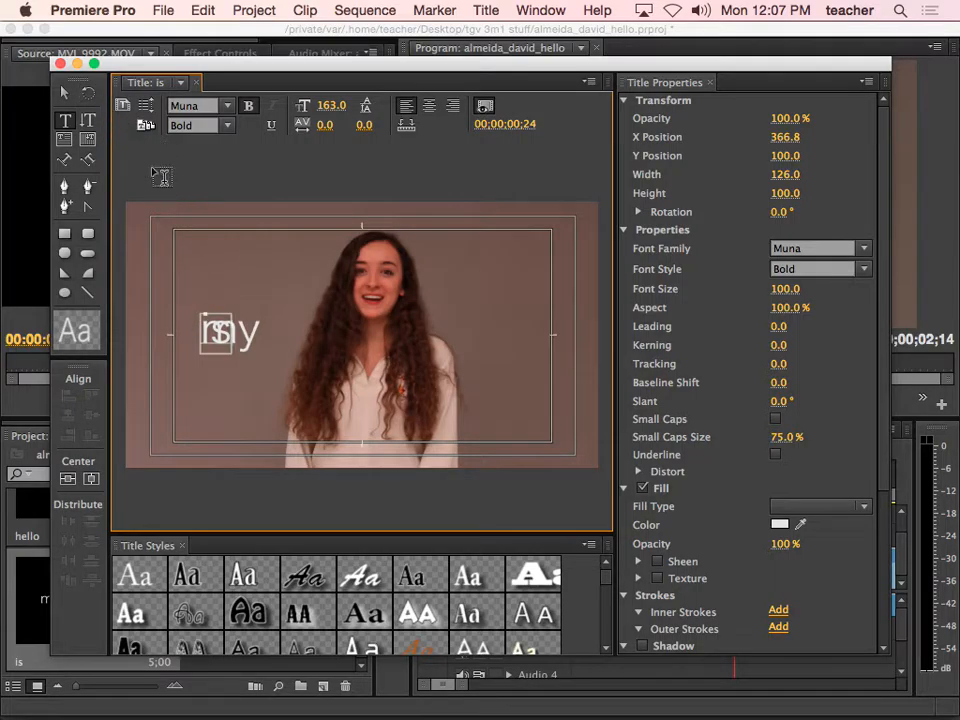
left_click(60, 64)
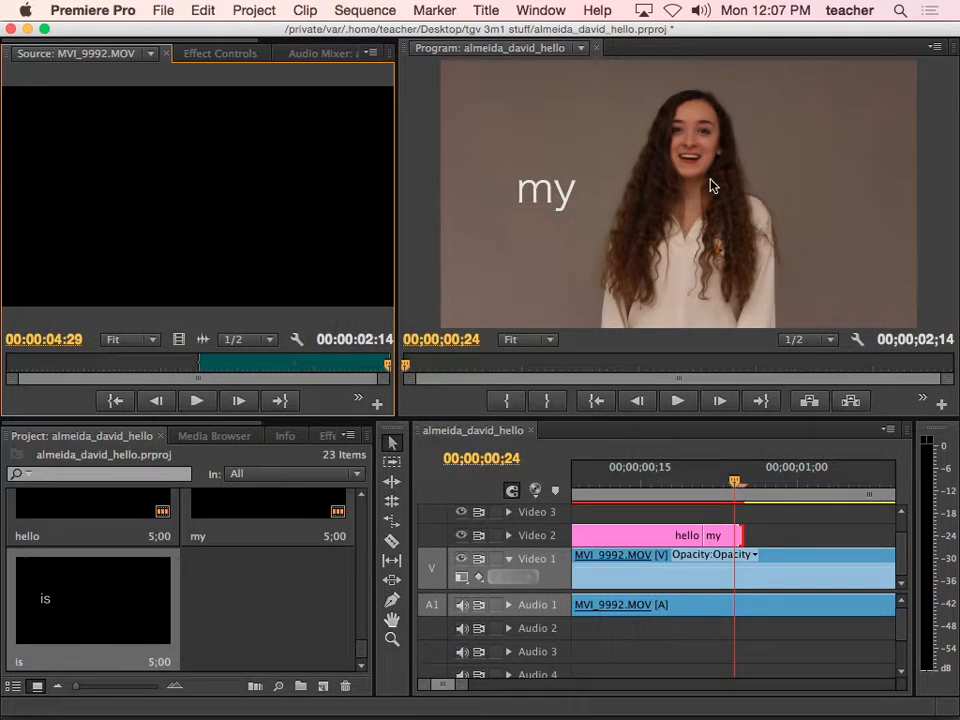
left_click_drag(736, 483, 757, 484)
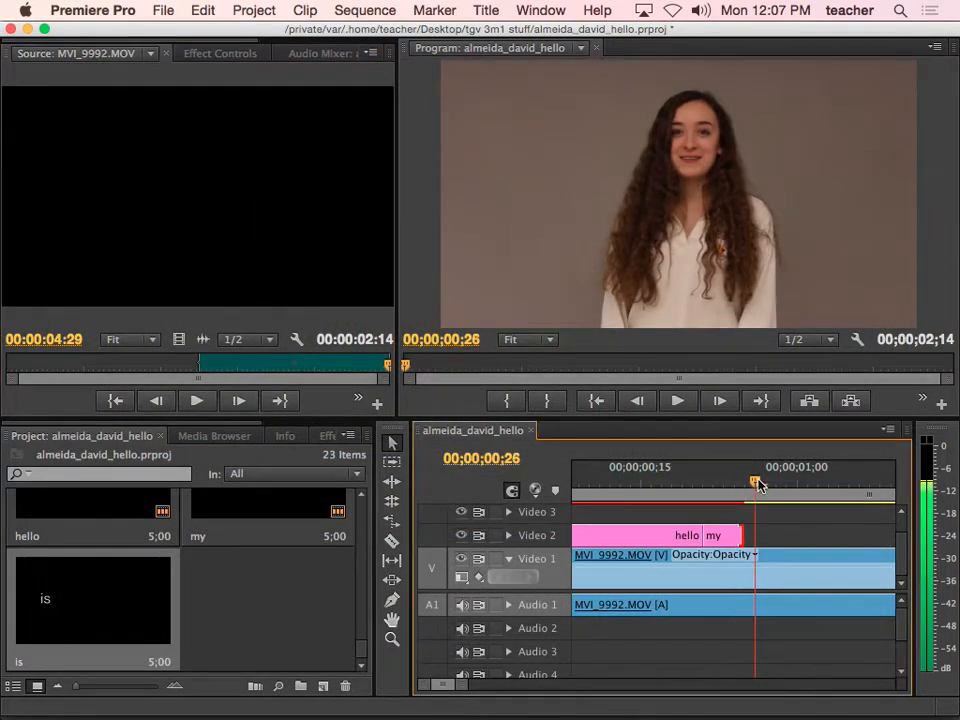
double_click(94, 600)
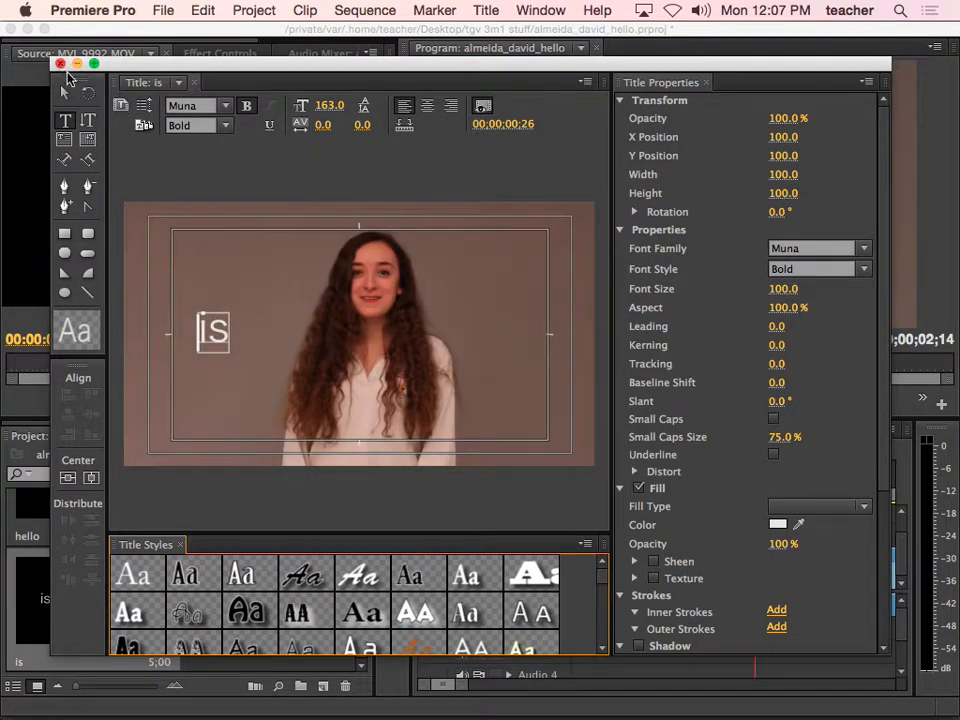
left_click(60, 63)
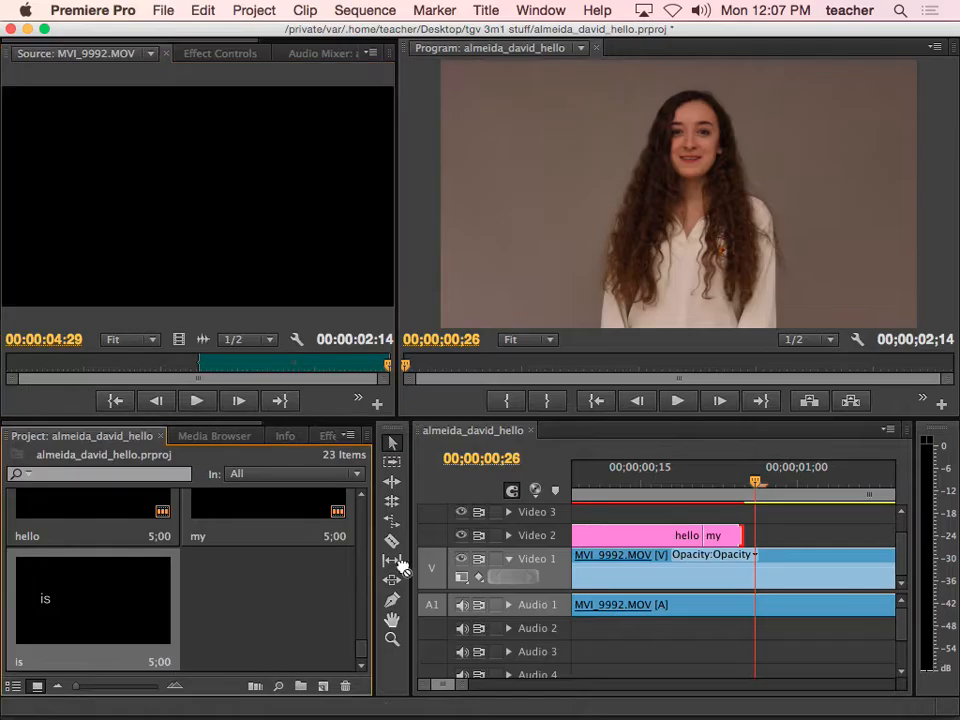
Place the is title on Video 2 after my, trim it short, and start it at the one-second playhead
left_click_drag(400, 566, 750, 545)
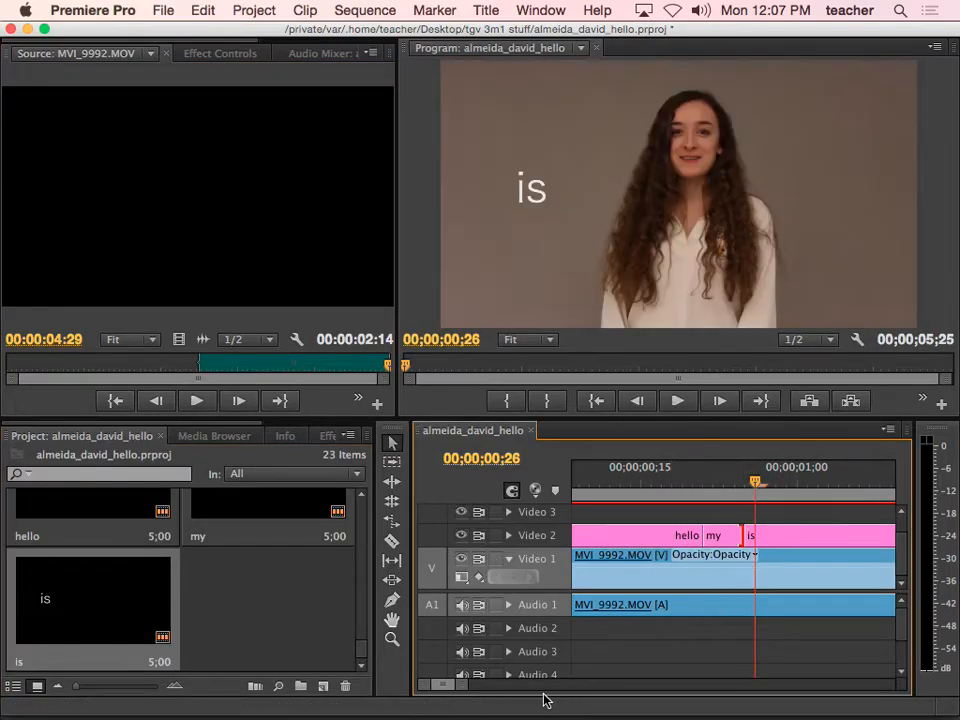
left_click_drag(468, 693, 516, 689)
left_click_drag(828, 537, 619, 535)
mouse_move(611, 484)
left_mouse_down()
mouse_move(635, 485)
mouse_move(622, 485)
left_mouse_up()
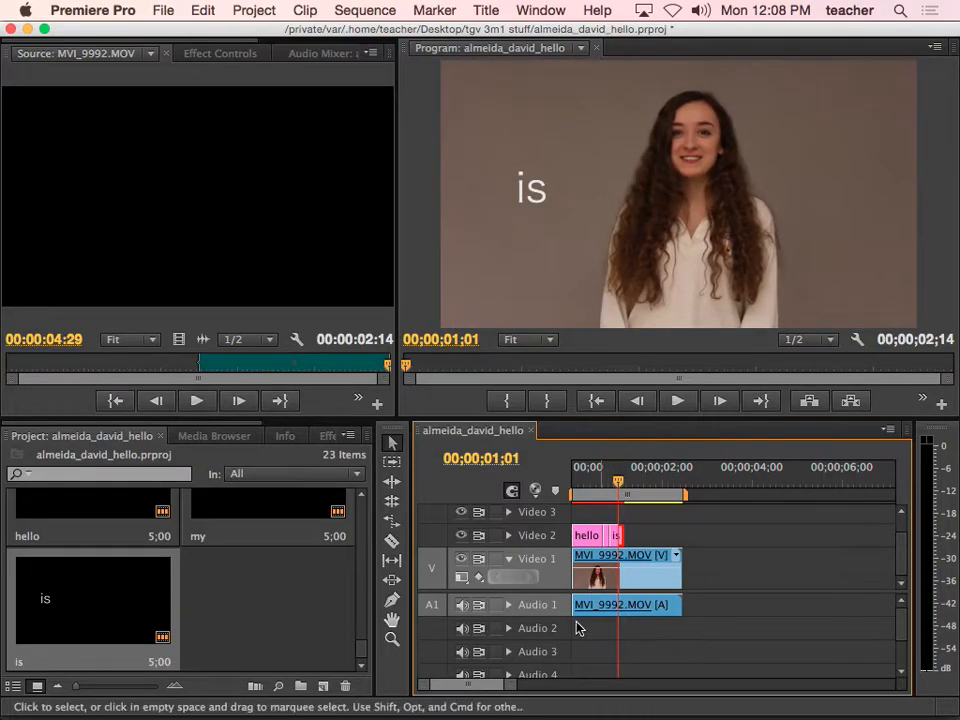
left_click_drag(506, 690, 487, 690)
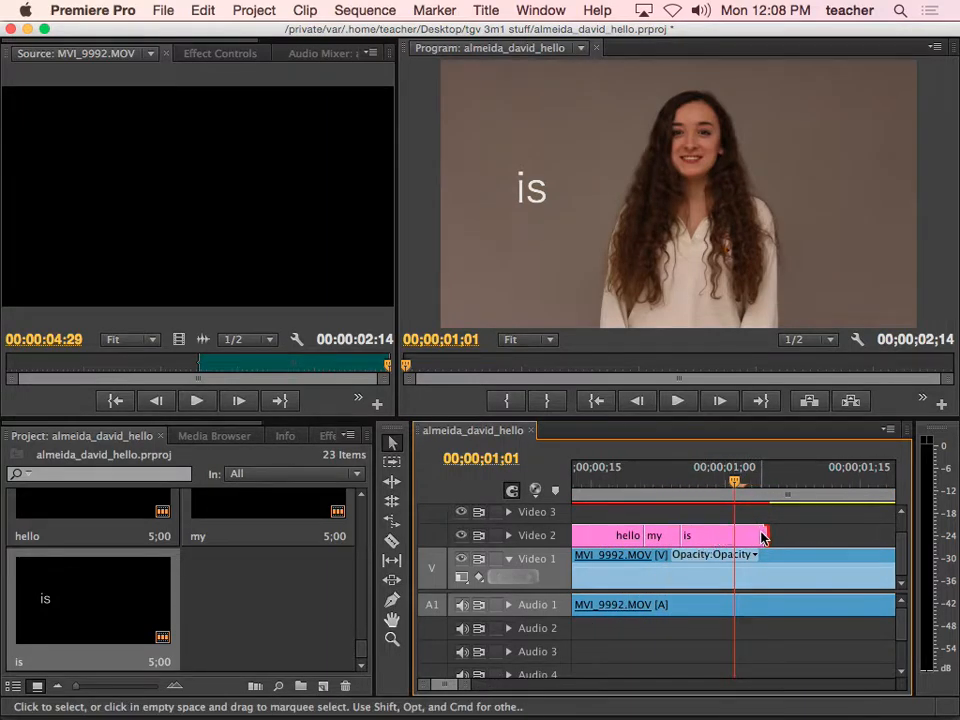
left_click_drag(763, 537, 709, 537)
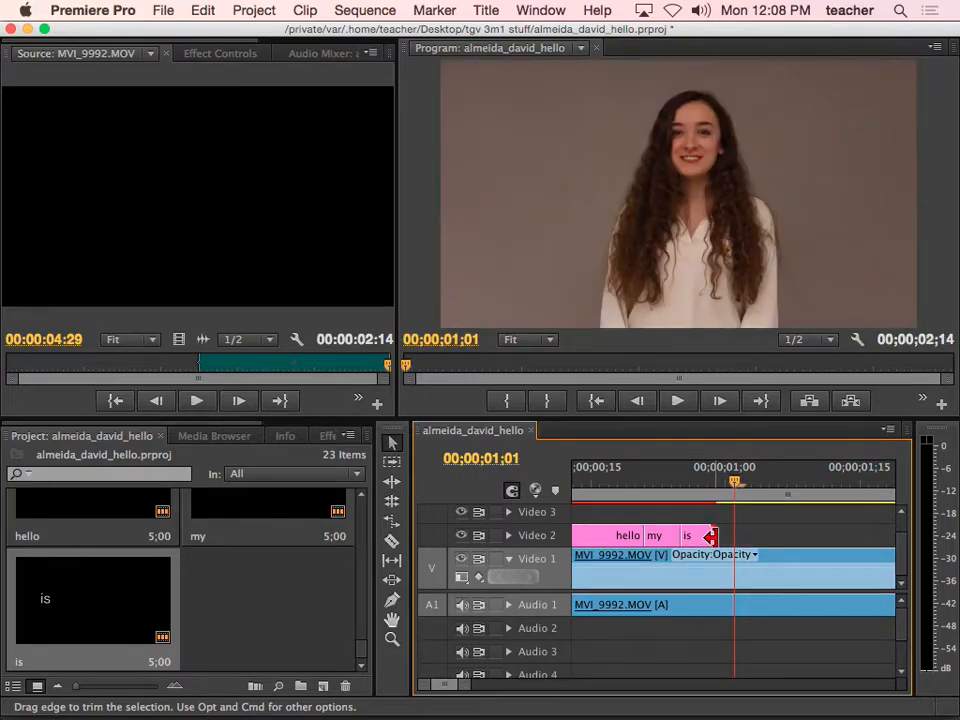
left_click(698, 538)
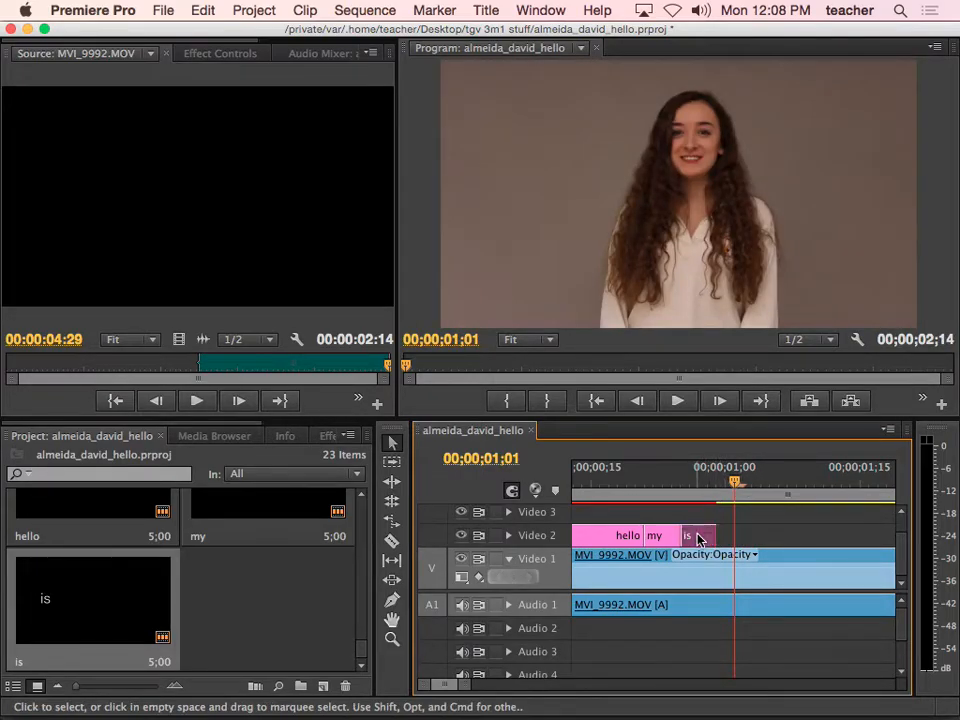
left_click_drag(698, 538, 750, 536)
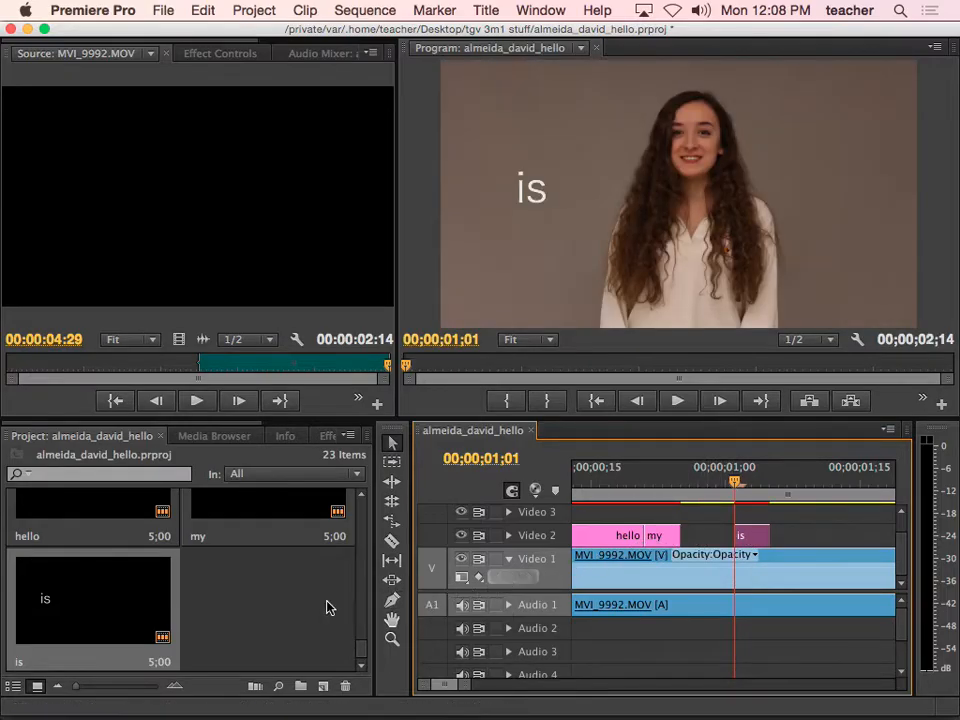
left_click(95, 614)
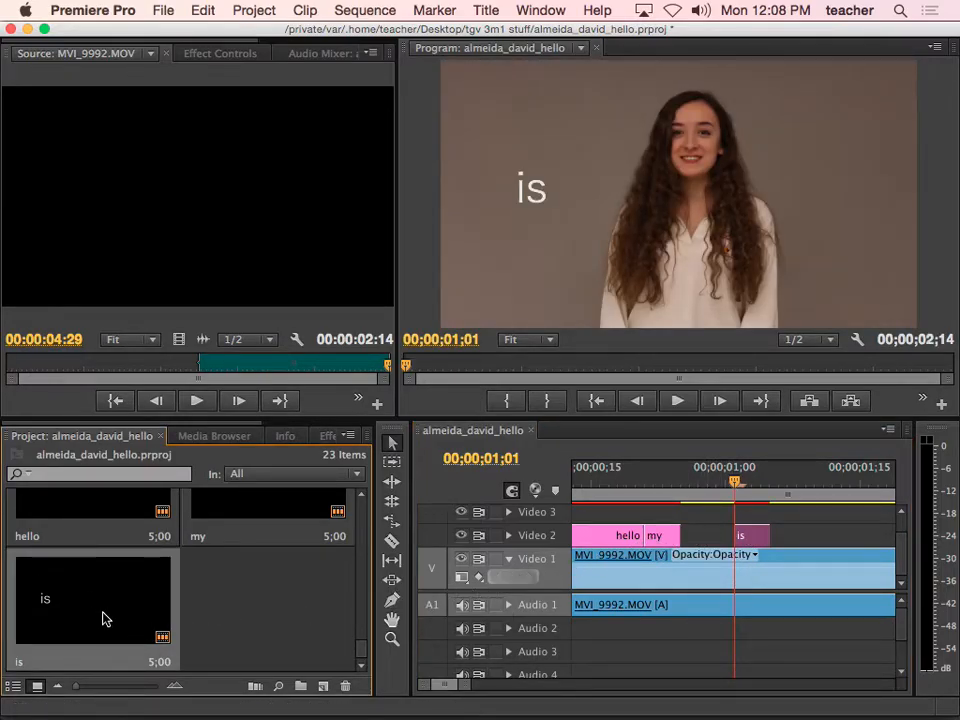
Duplicate the is title and rename the copy name
right_click(103, 619)
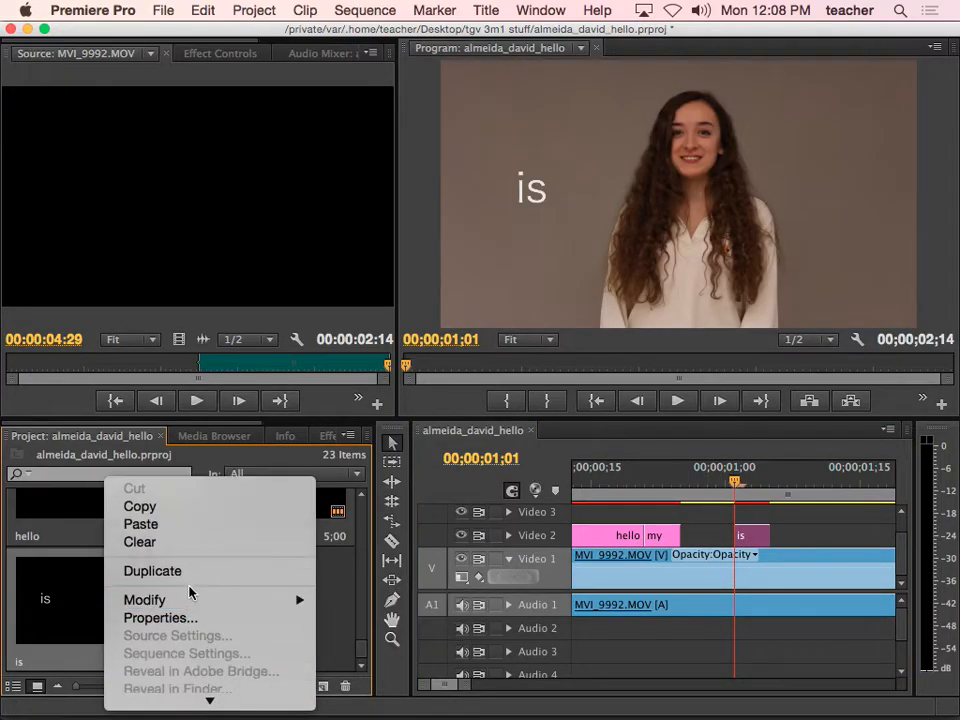
left_click(190, 572)
left_click(215, 662)
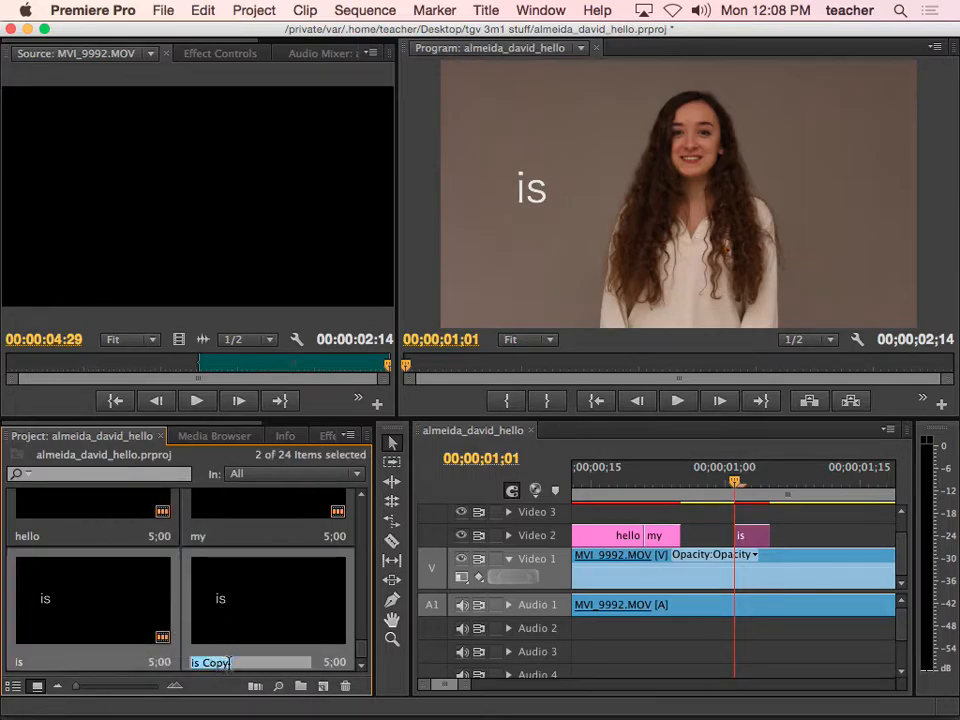
type("name")
key("Return")
Change the name title's text from is to name
double_click(223, 636)
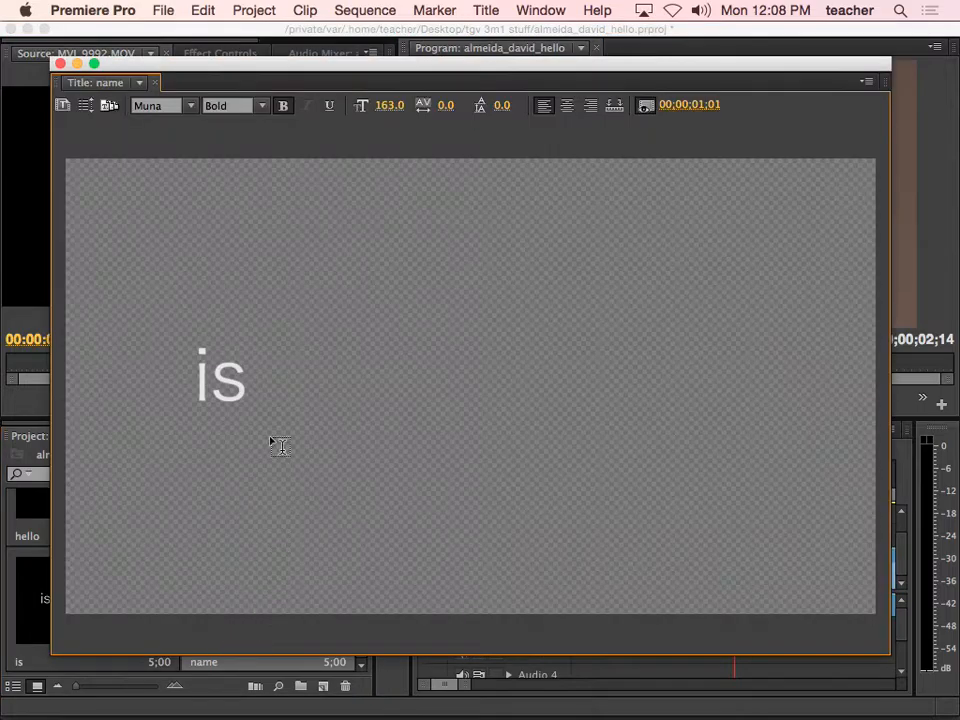
left_click_drag(226, 325, 187, 332)
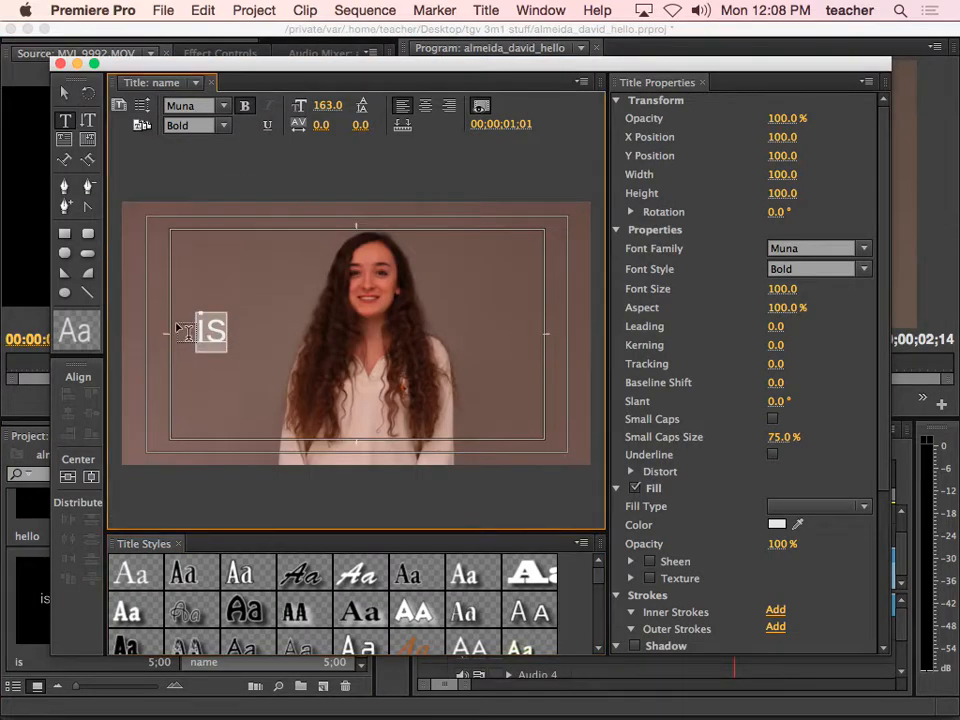
type("name")
left_click(65, 93)
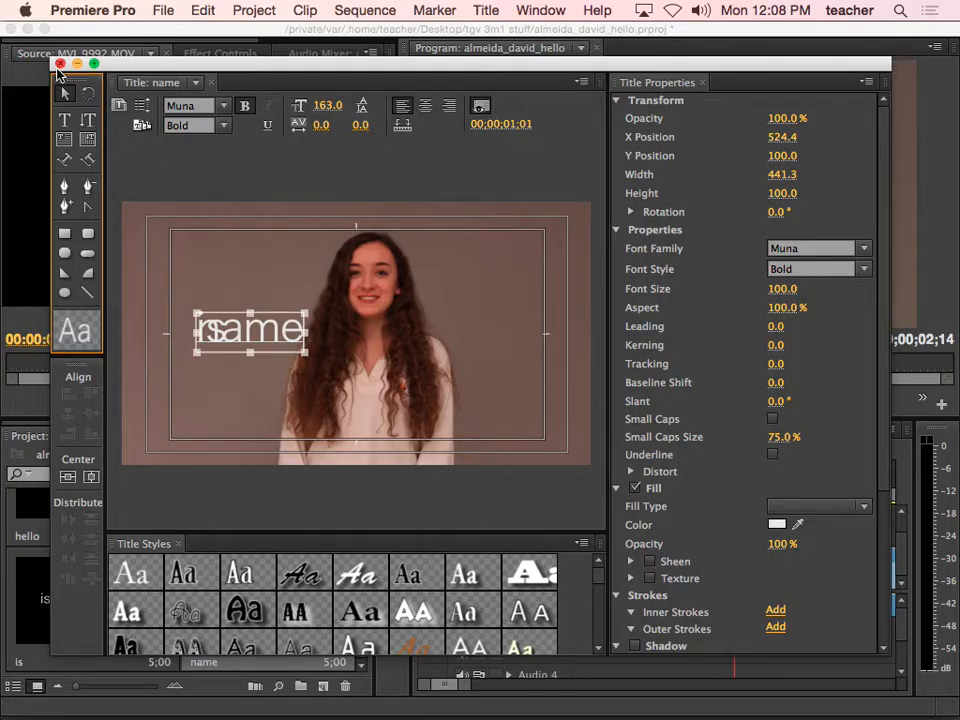
left_click(59, 64)
Trim the name clip short and place it on Video 2 between my and is, then preview
left_click_drag(243, 605, 751, 521)
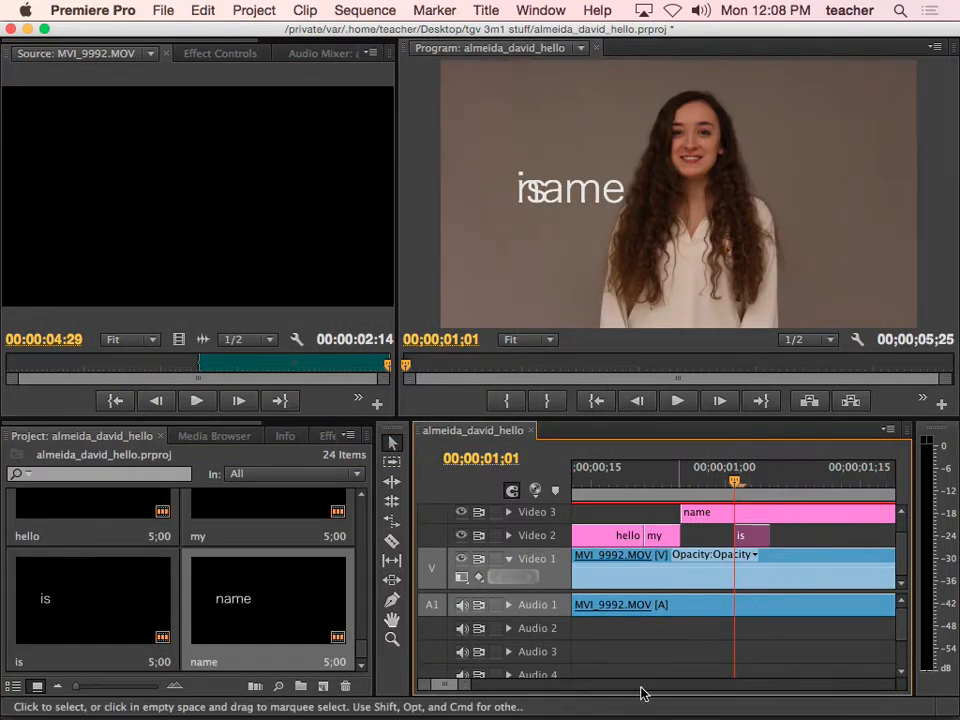
left_click_drag(470, 685, 537, 688)
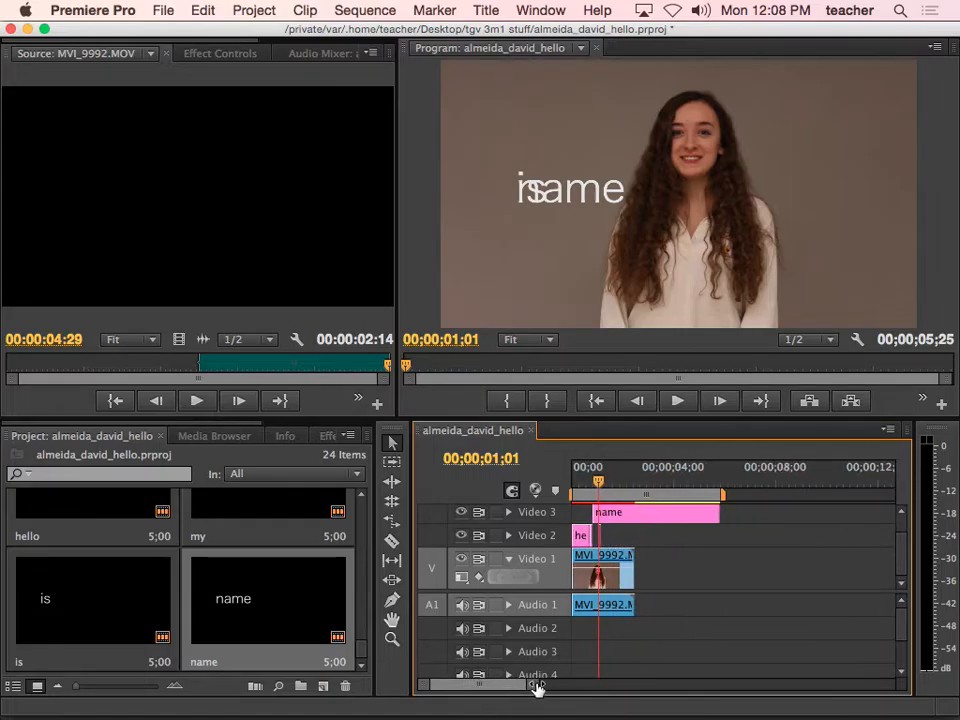
left_click_drag(718, 514, 598, 513)
left_click_drag(533, 688, 489, 692)
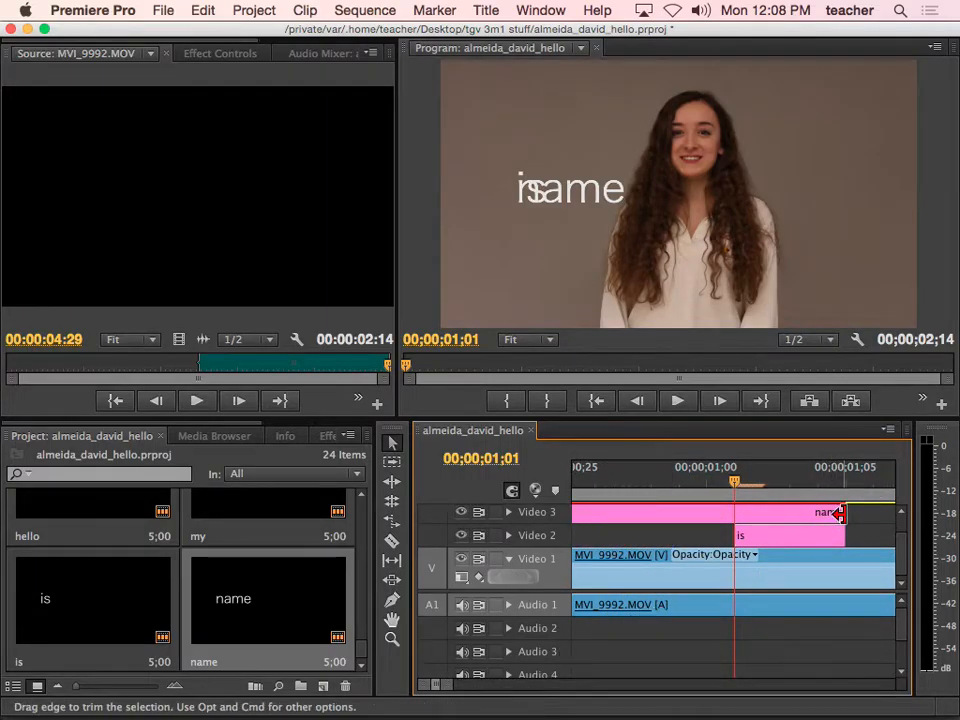
left_click_drag(836, 514, 735, 514)
left_click_drag(671, 516, 664, 540)
left_click_drag(731, 481, 589, 531)
key("space")
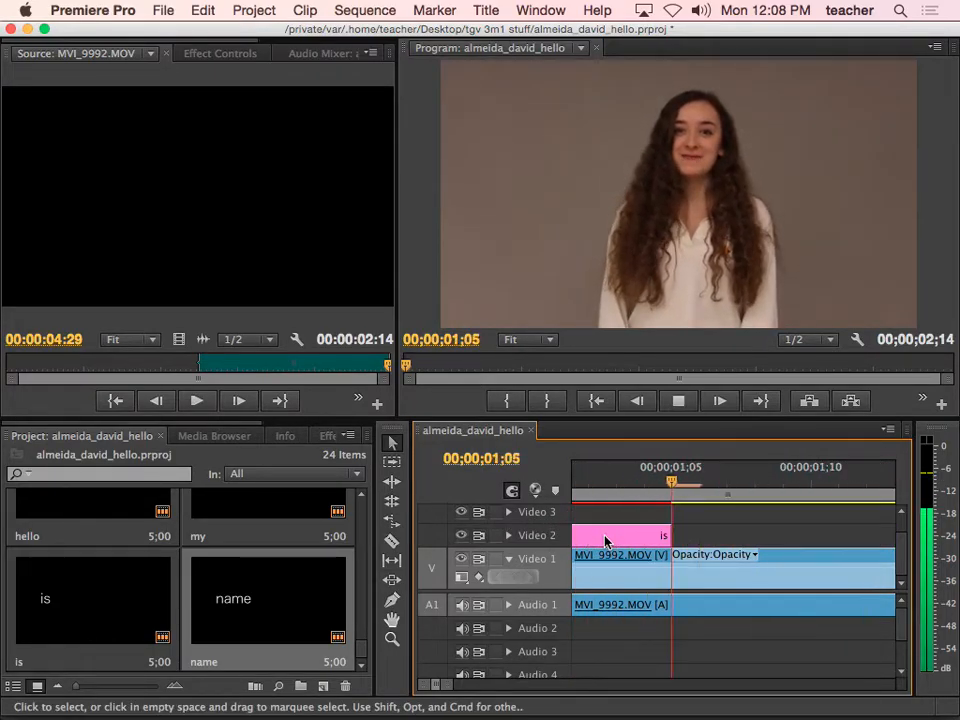
key("space")
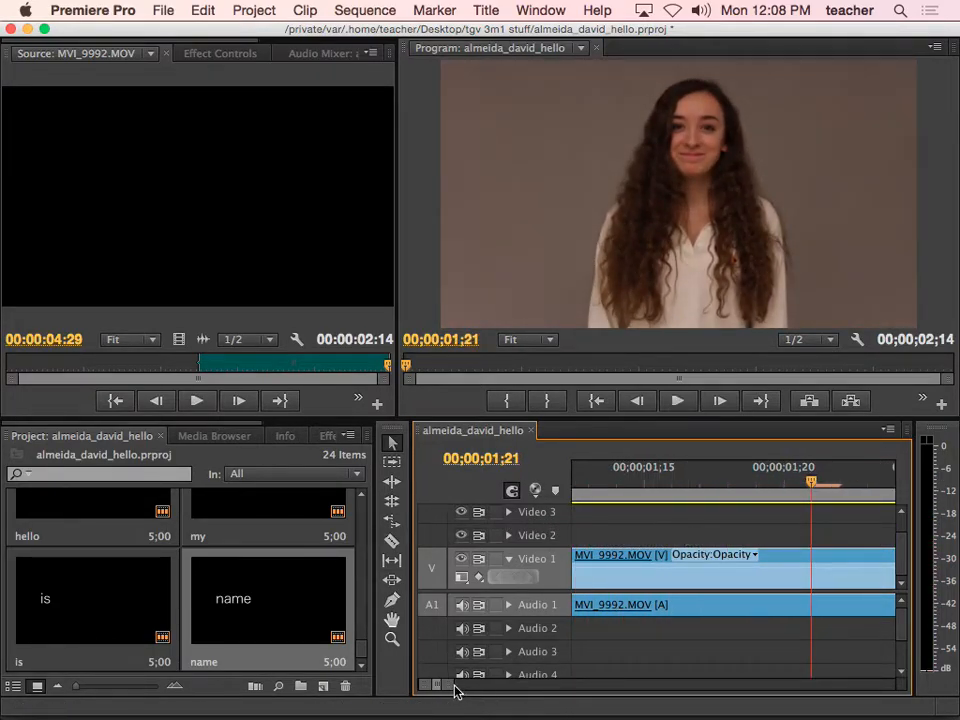
left_click_drag(455, 690, 491, 692)
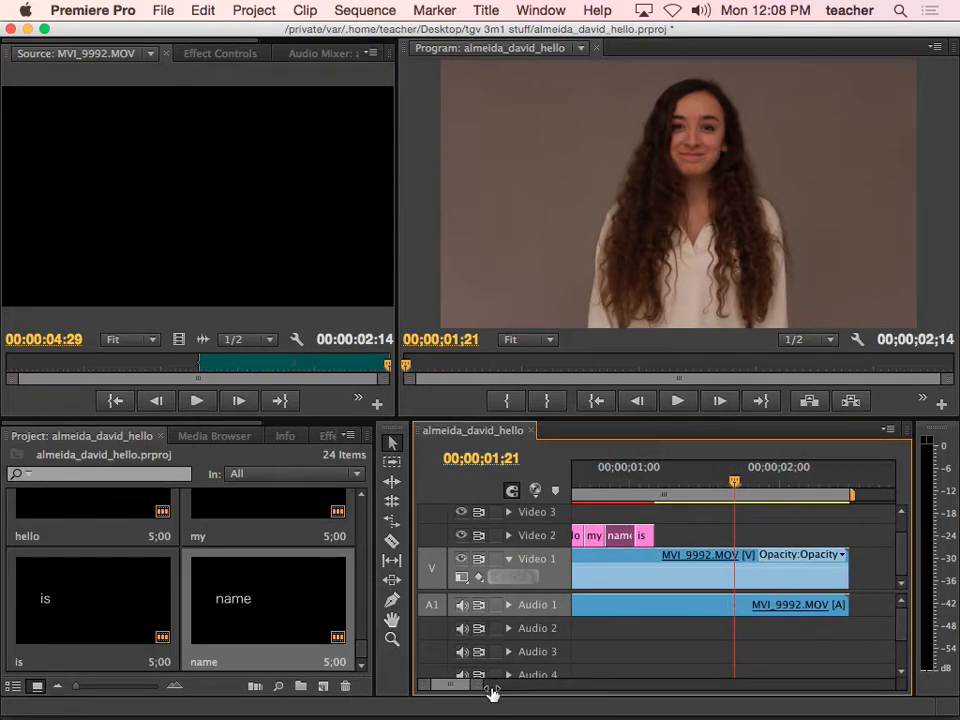
Duplicate the name title and rename the copy to the student's first name
right_click(285, 619)
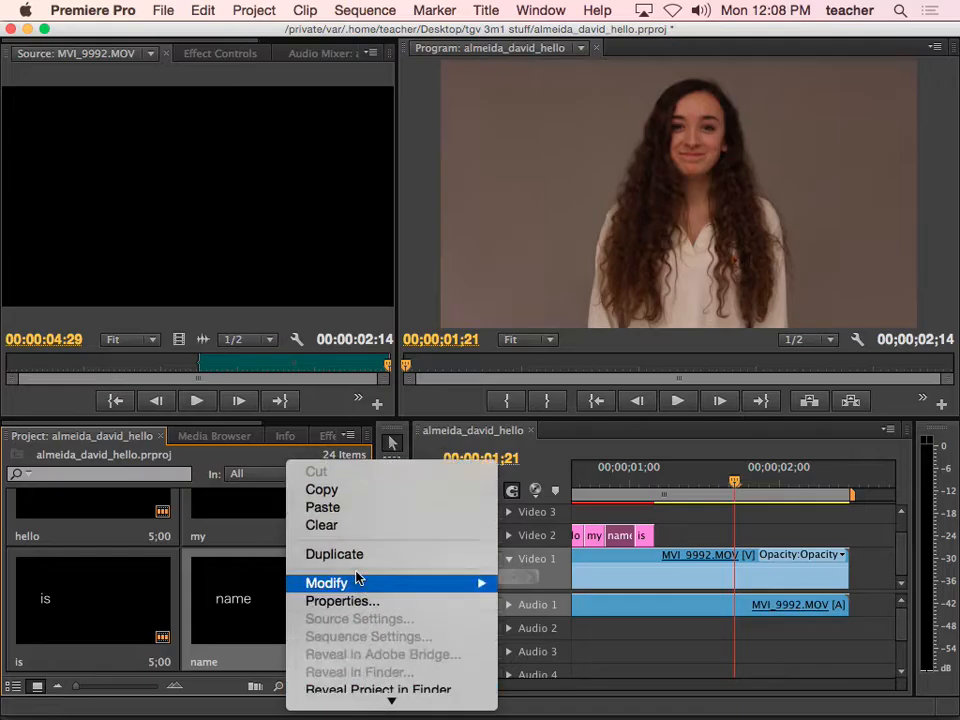
left_click(354, 555)
left_click(63, 658)
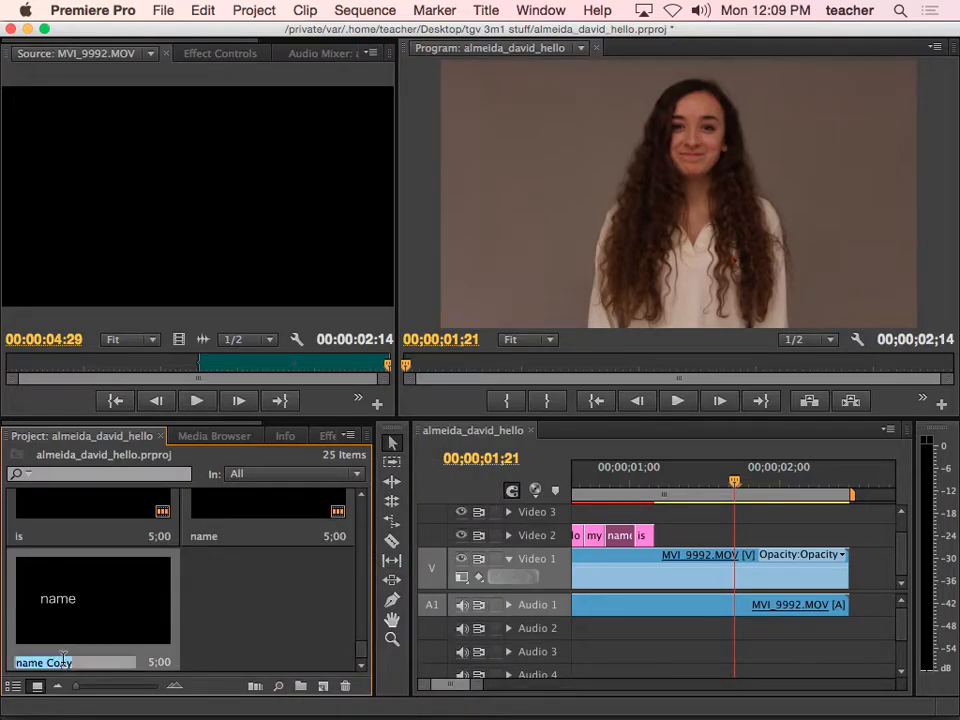
key("BackSpace")
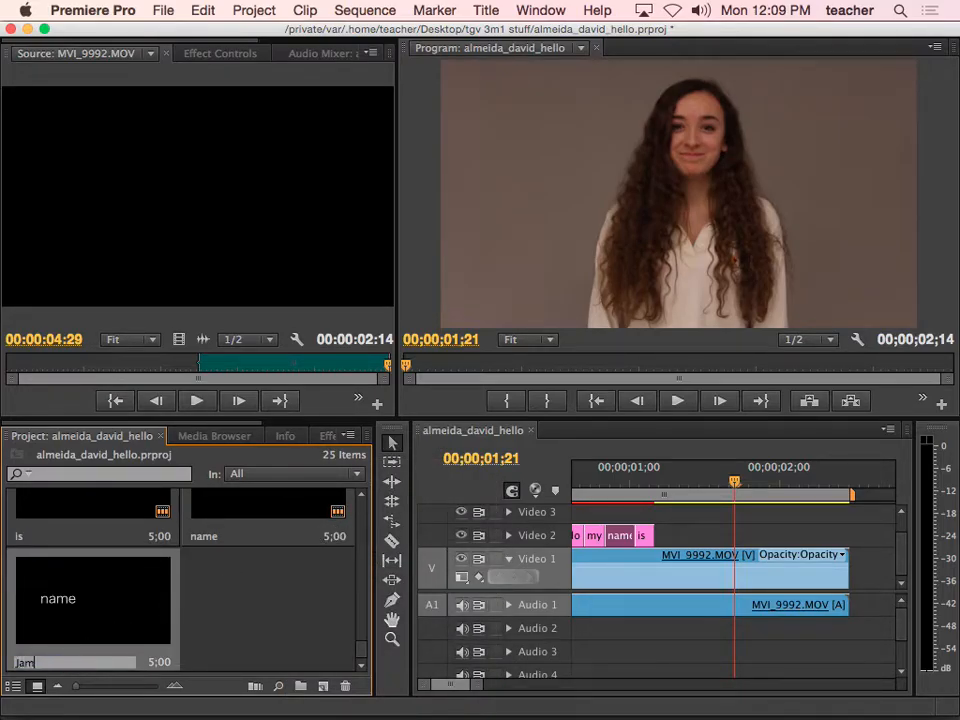
type("Jamie")
key("Return")
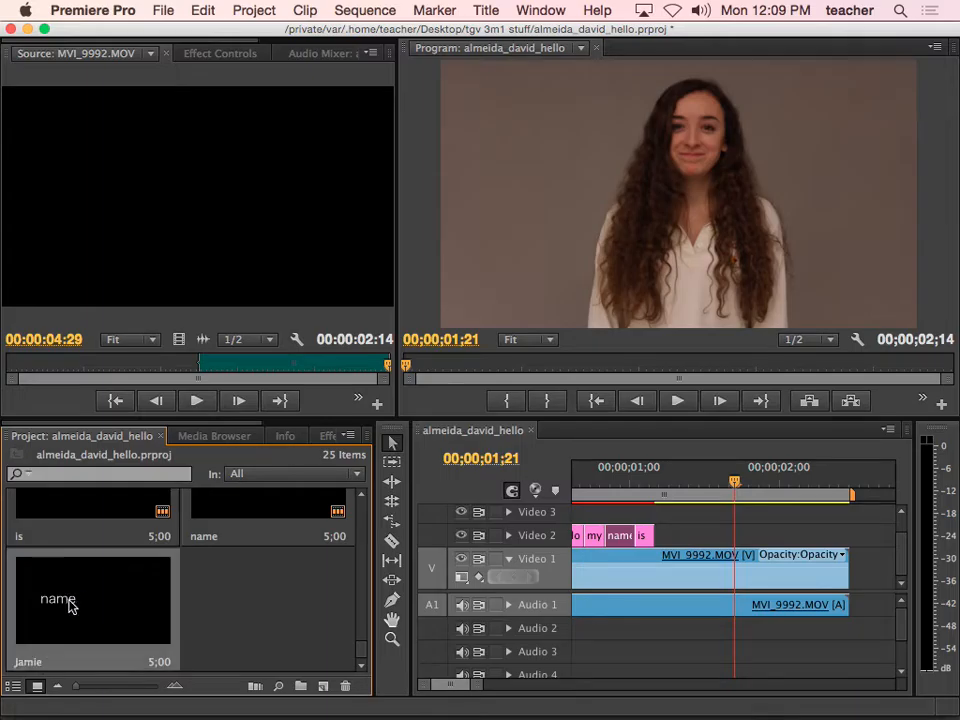
Replace the new title's text name with the student's first name
double_click(65, 600)
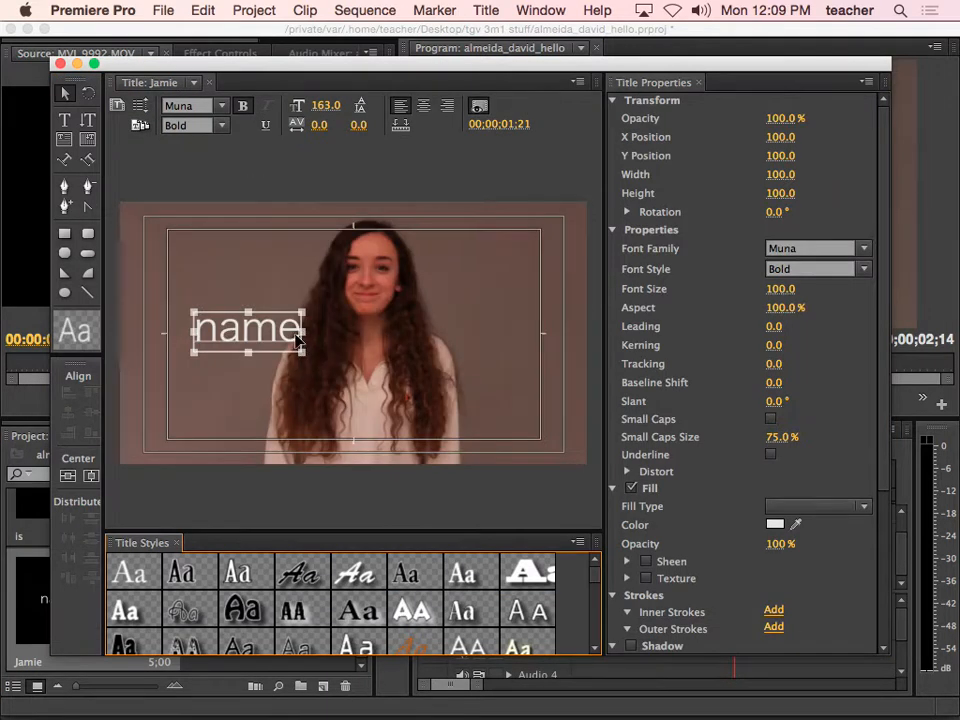
double_click(298, 341)
left_click_drag(300, 332, 179, 332)
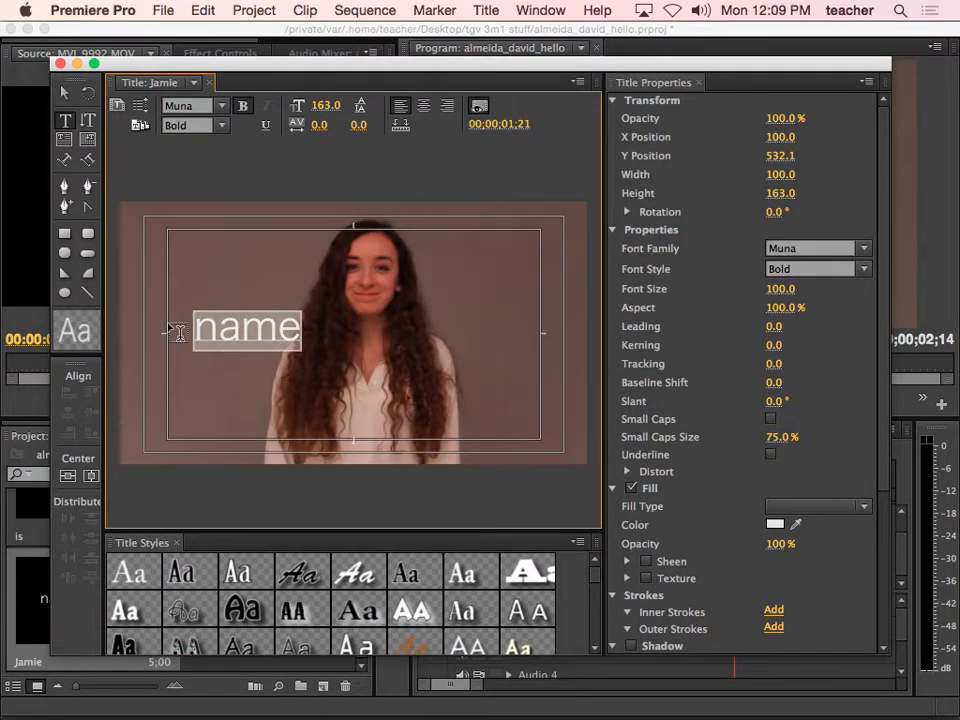
type("Jamie")
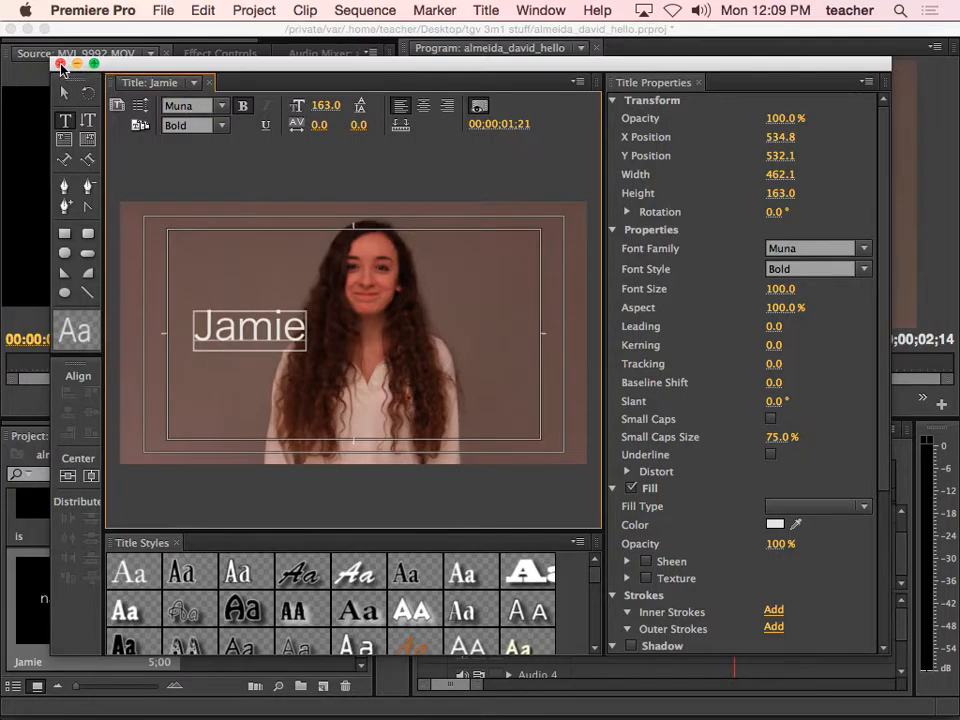
left_click(60, 64)
Place the student-name title on Video 2 after is and enlarge its font size to 219
left_click_drag(110, 614, 686, 556)
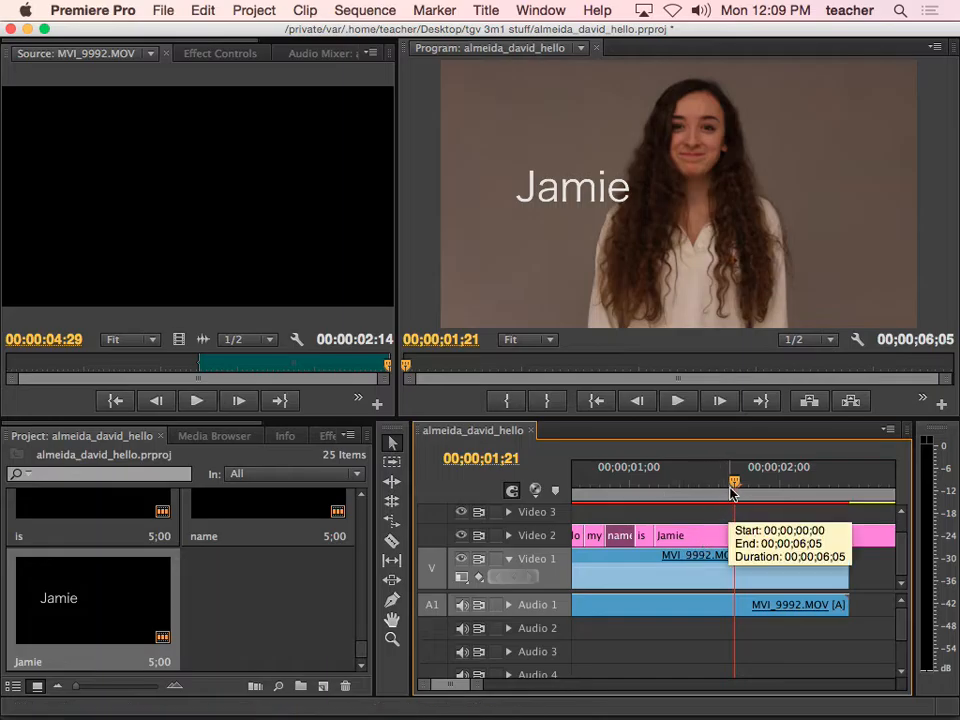
double_click(692, 537)
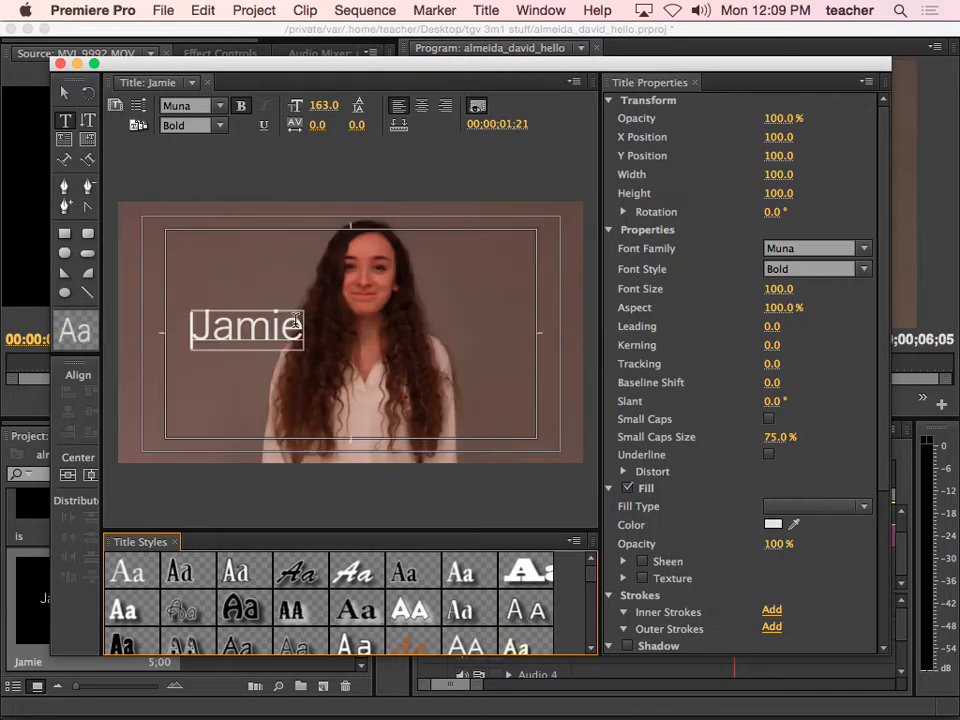
double_click(242, 316)
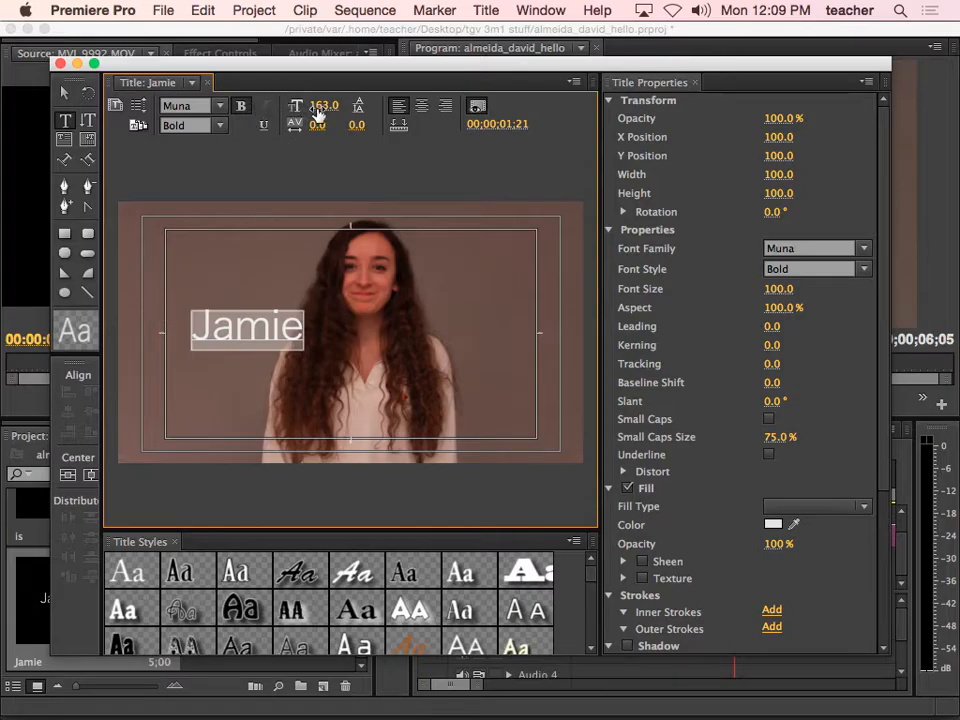
left_click_drag(322, 108, 350, 108)
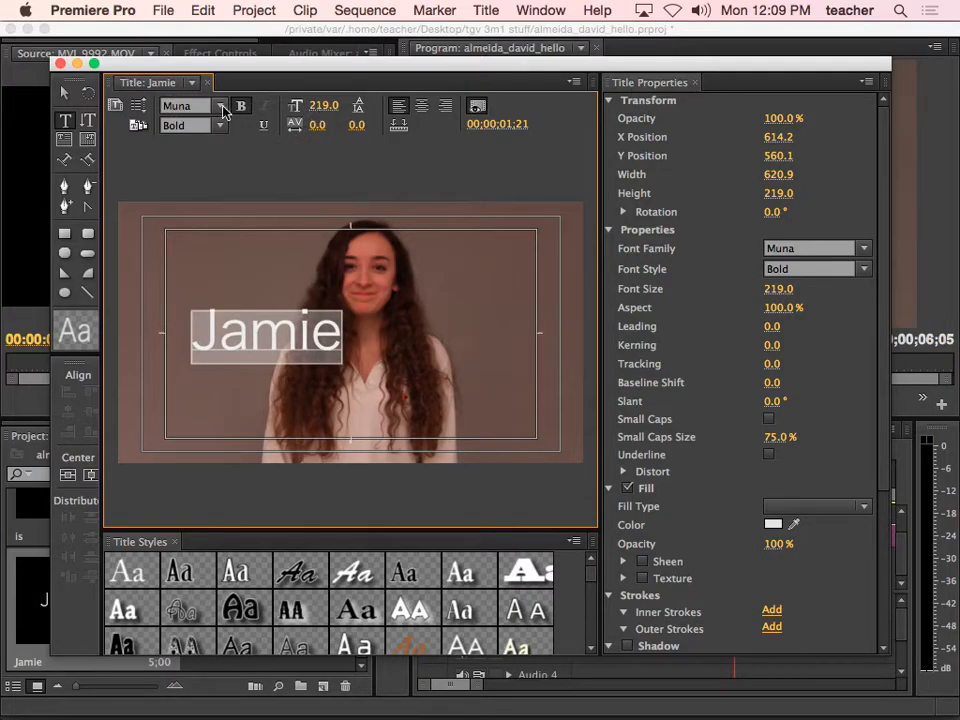
key("super+w")
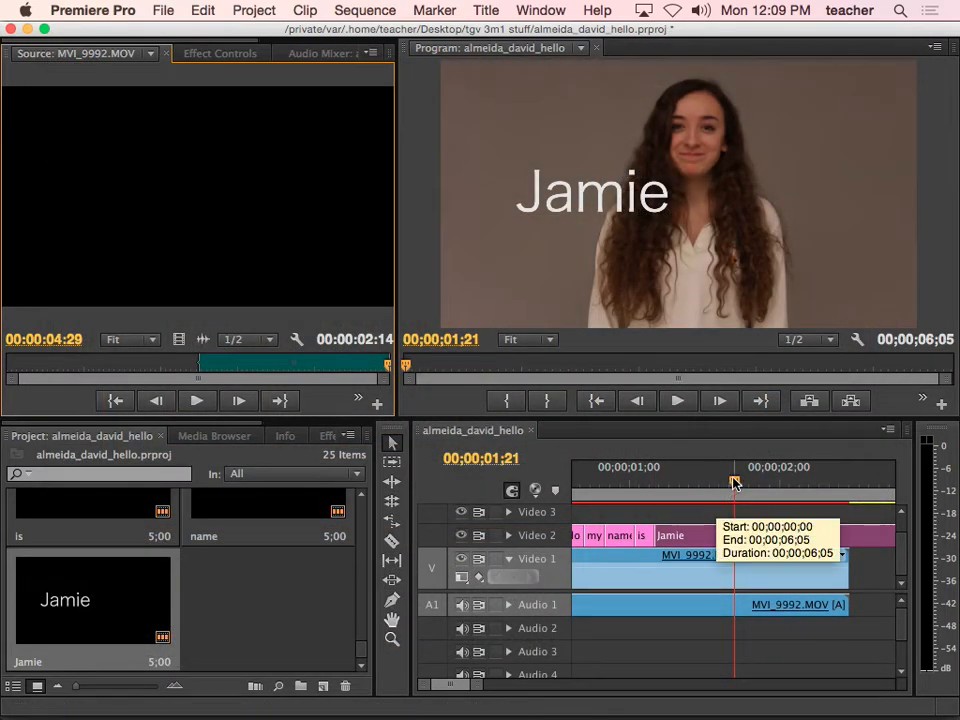
Scrub through the sequence to check the titles and frames past the video's end
left_click_drag(712, 482, 891, 506)
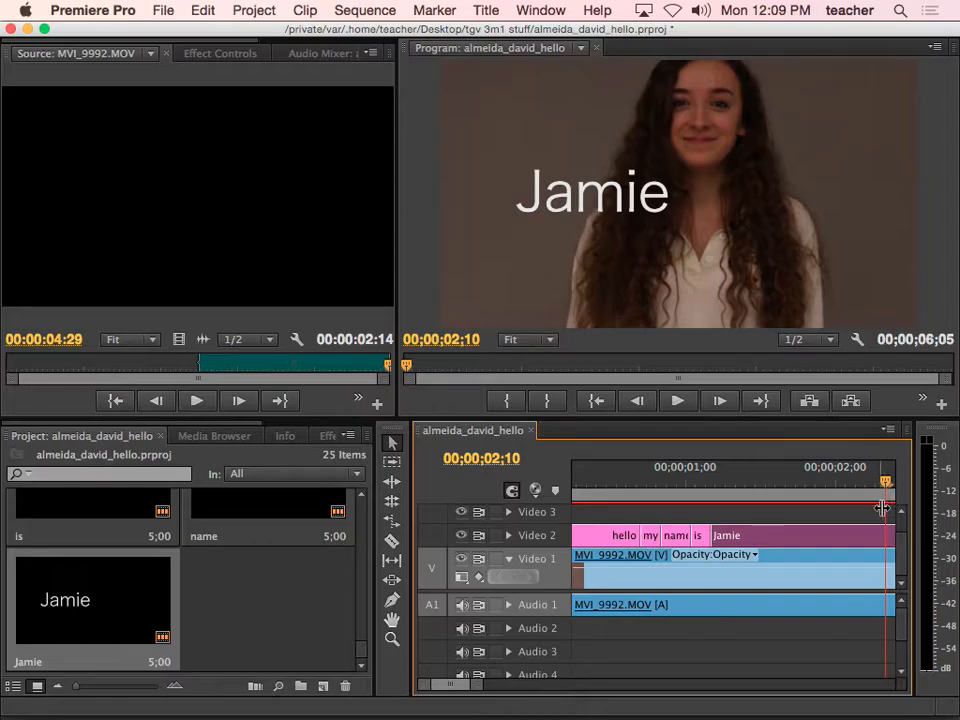
left_click_drag(474, 692, 508, 687)
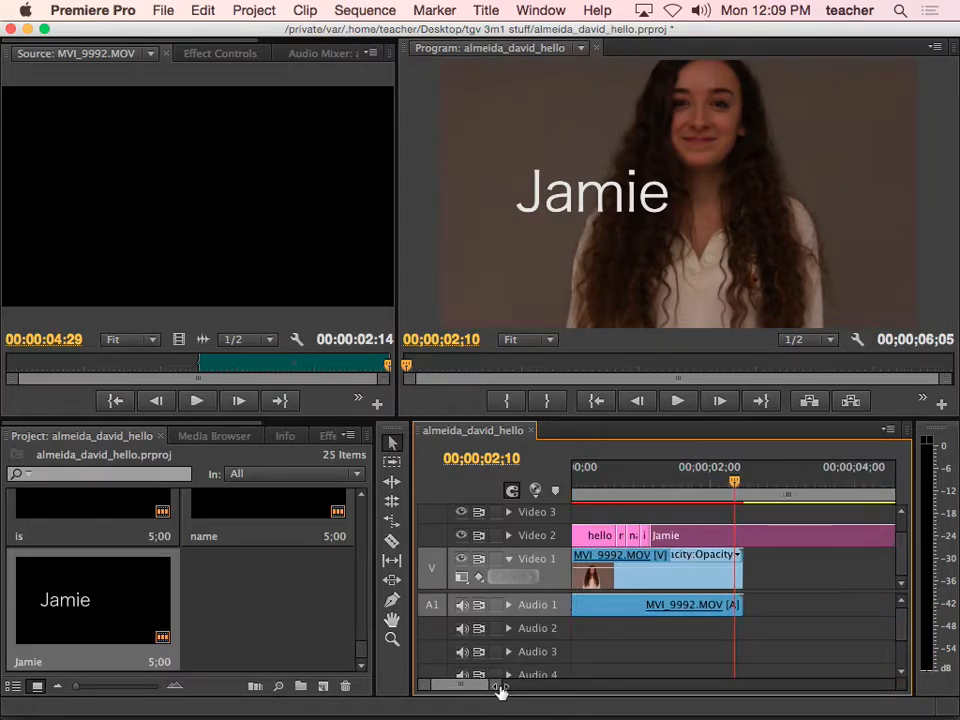
left_click_drag(735, 490, 758, 488)
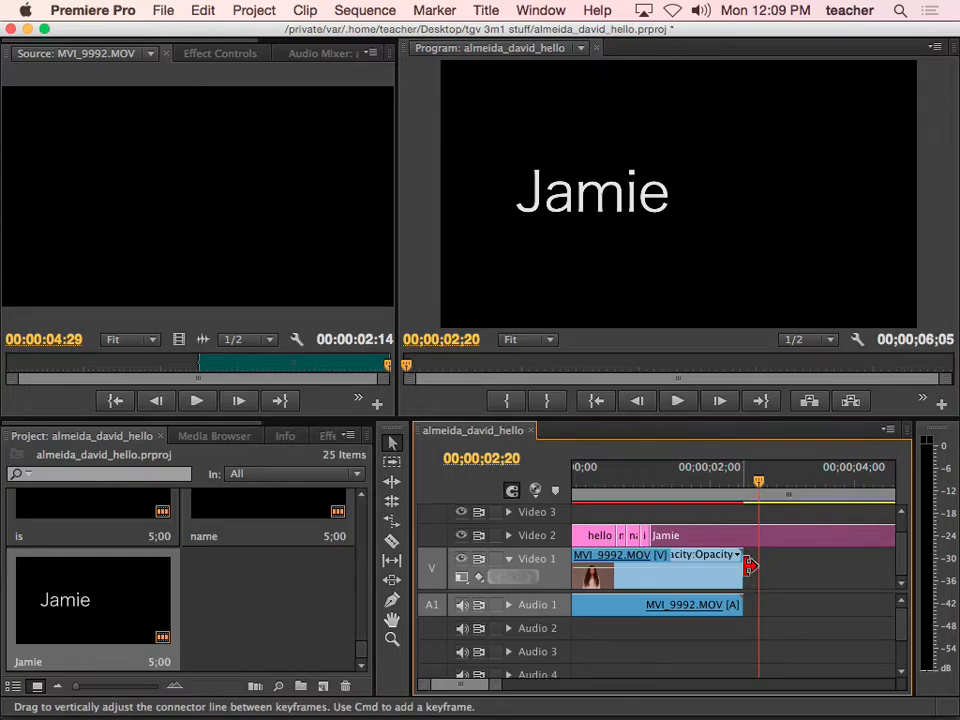
left_click_drag(748, 568, 772, 566)
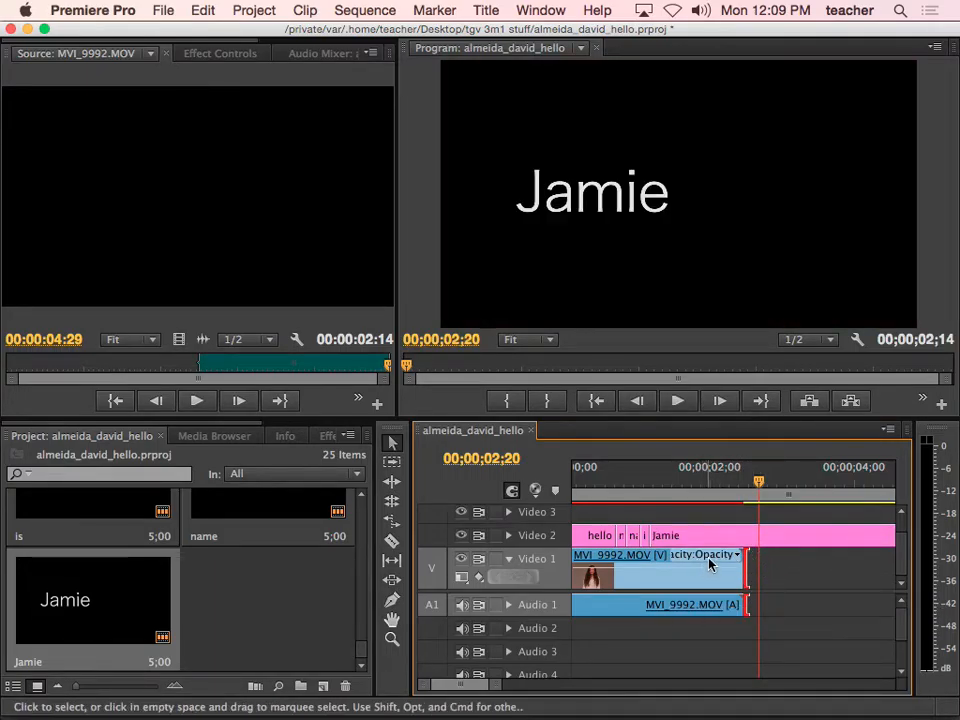
left_click_drag(758, 488, 789, 511)
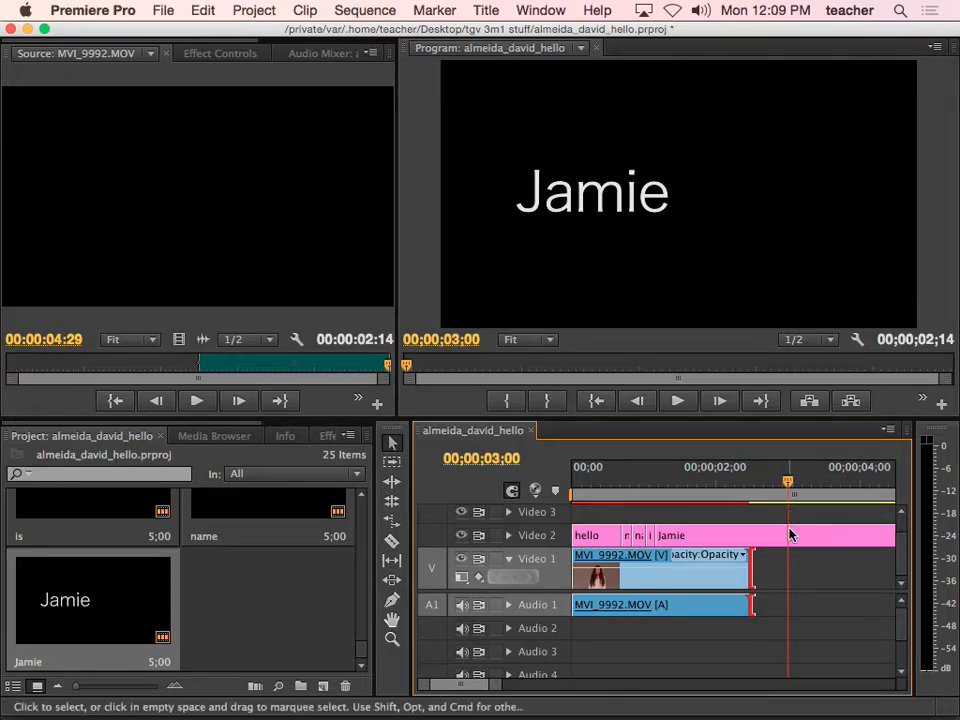
Cut the student-name title at 3 seconds, delete the leftover piece, and save the project
left_click(392, 541)
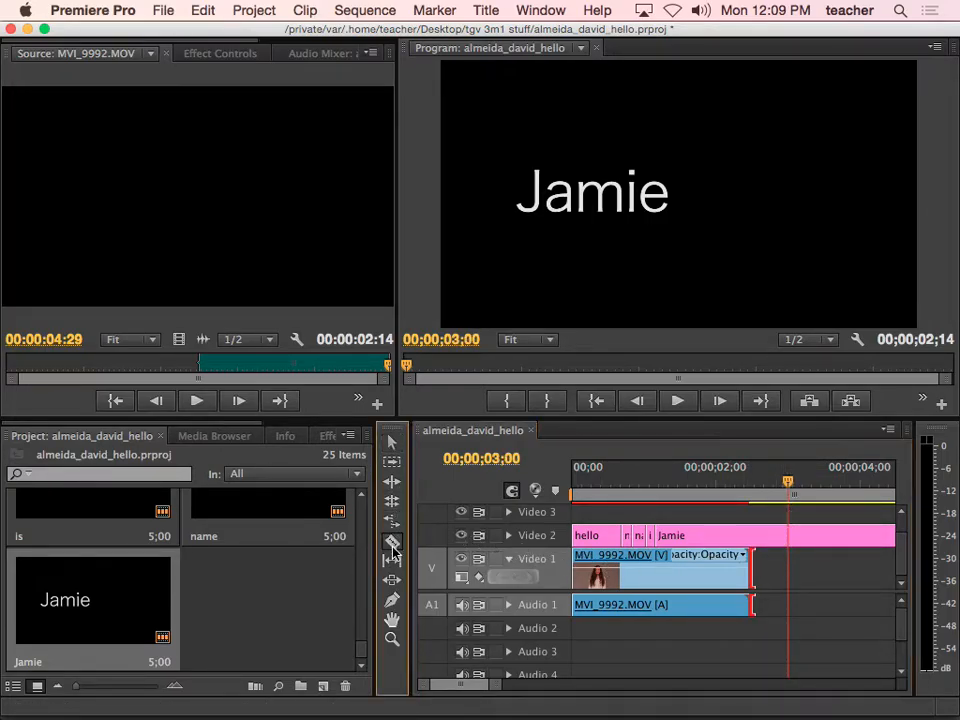
left_click(790, 536)
key("v")
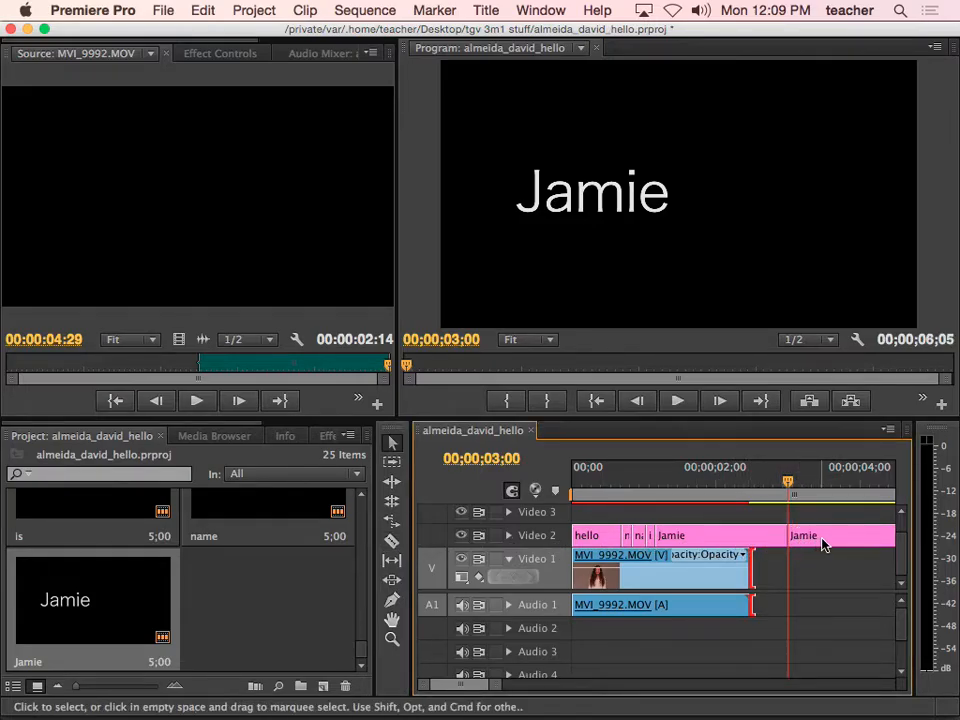
left_click(822, 544)
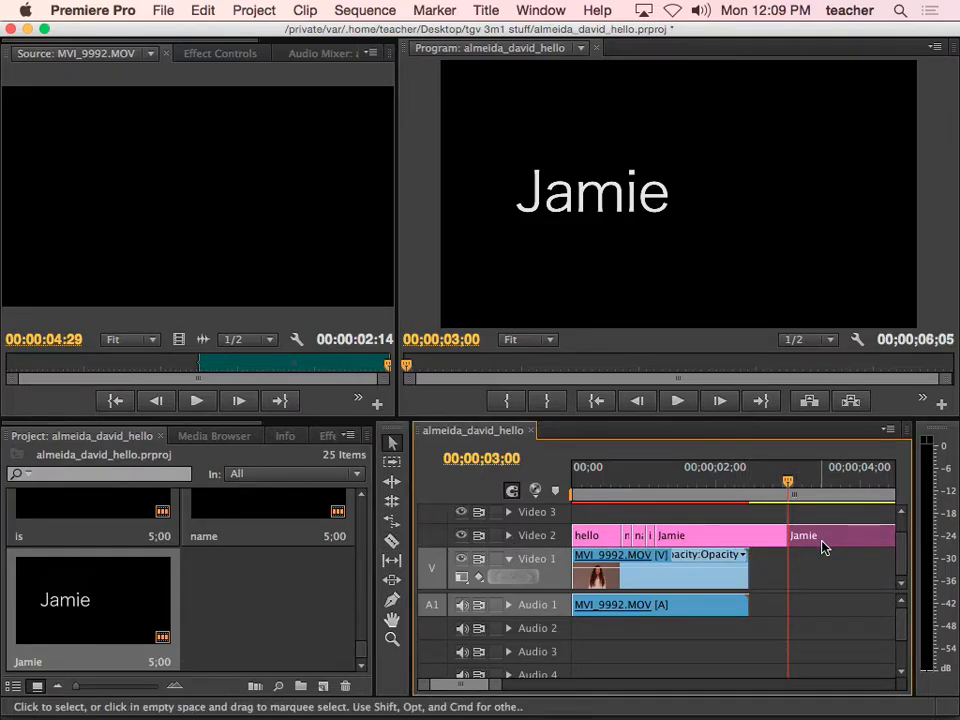
key("Delete")
left_click_drag(789, 484, 706, 494)
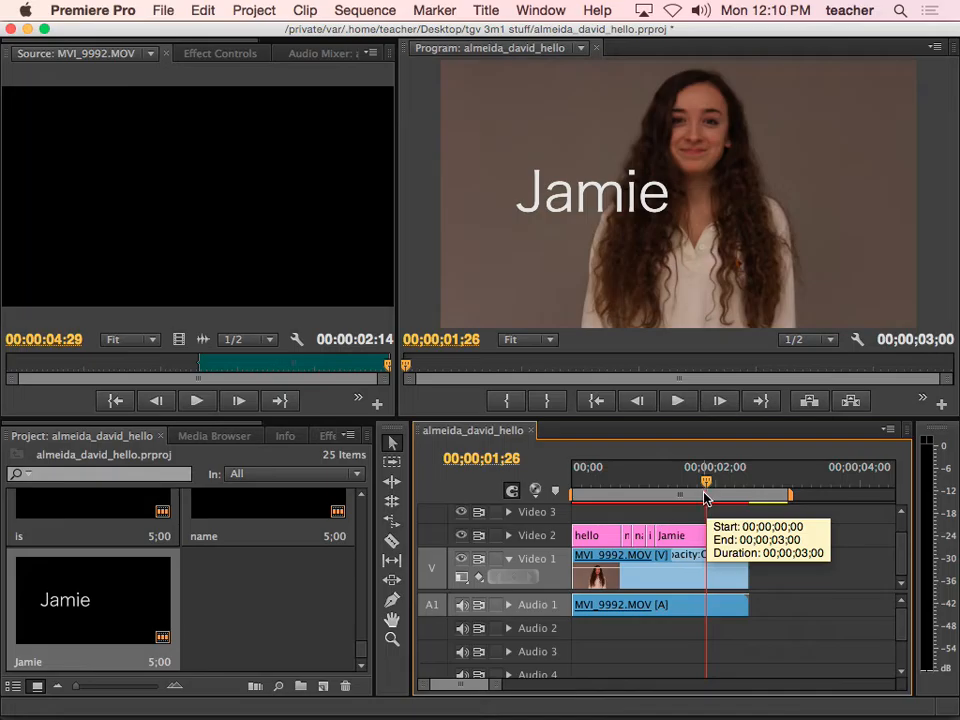
key("super+s")
left_click_drag(706, 497, 790, 495)
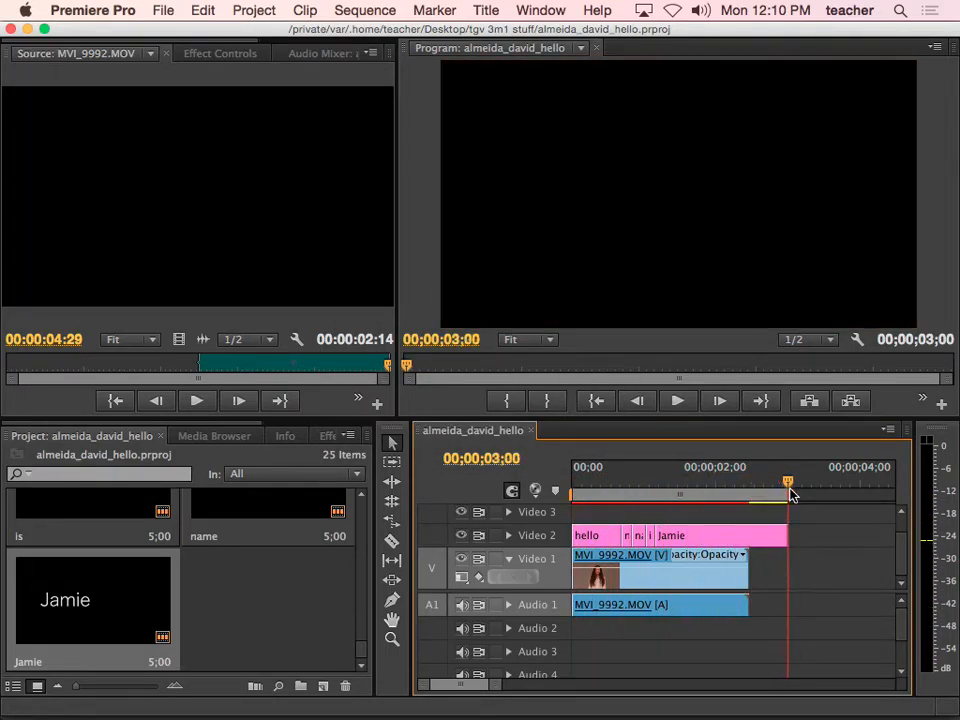
Open Export Media settings and set the format to H.264
left_click(161, 14)
mouse_move(249, 437)
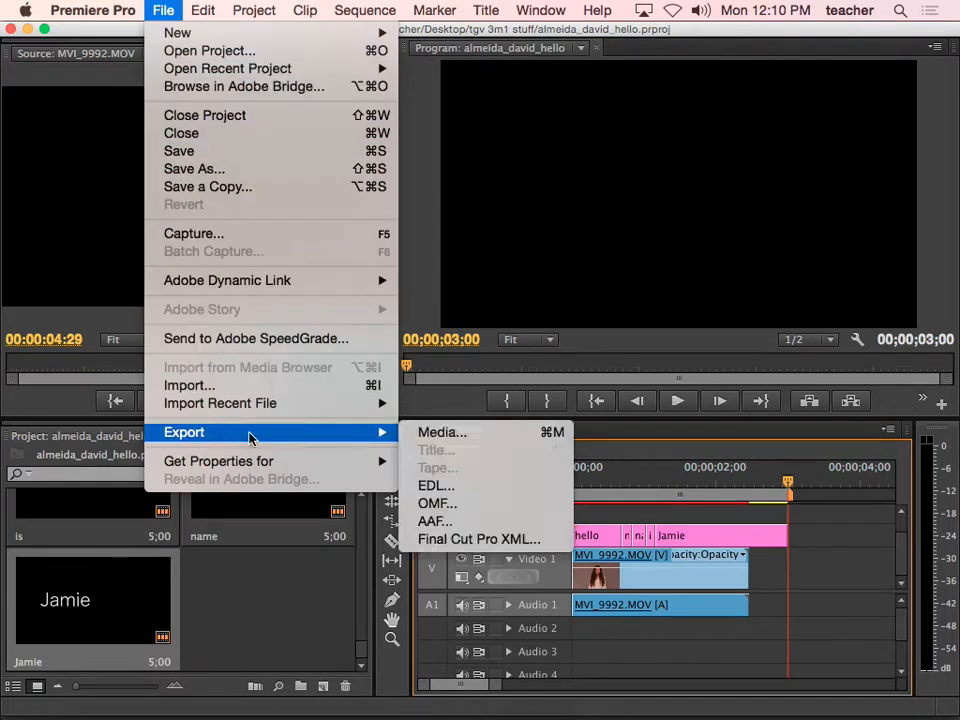
left_click(432, 437)
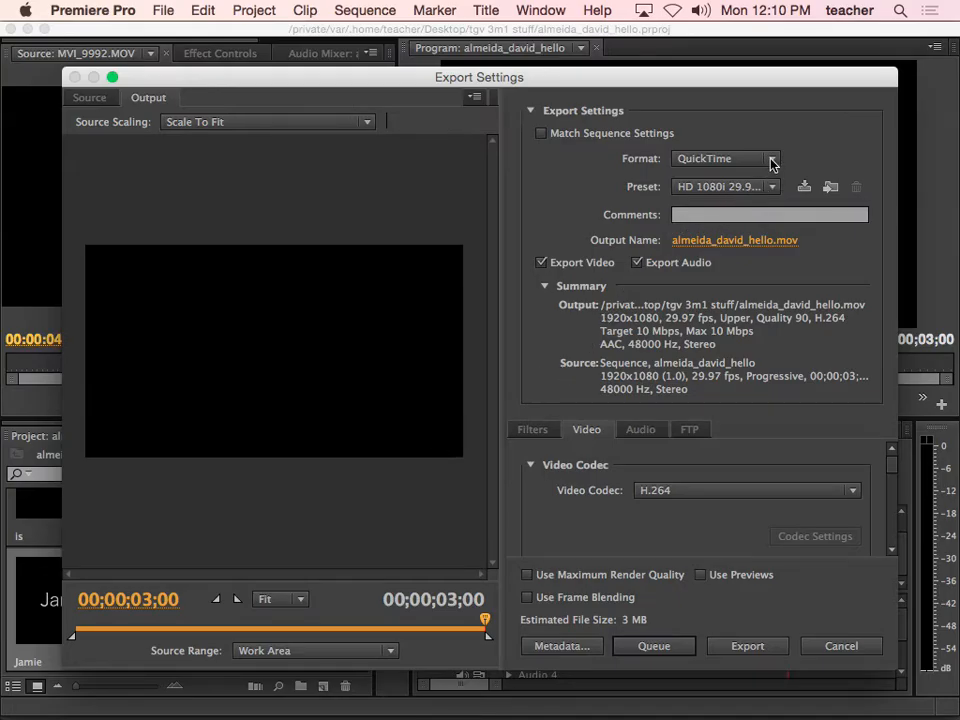
left_click(773, 162)
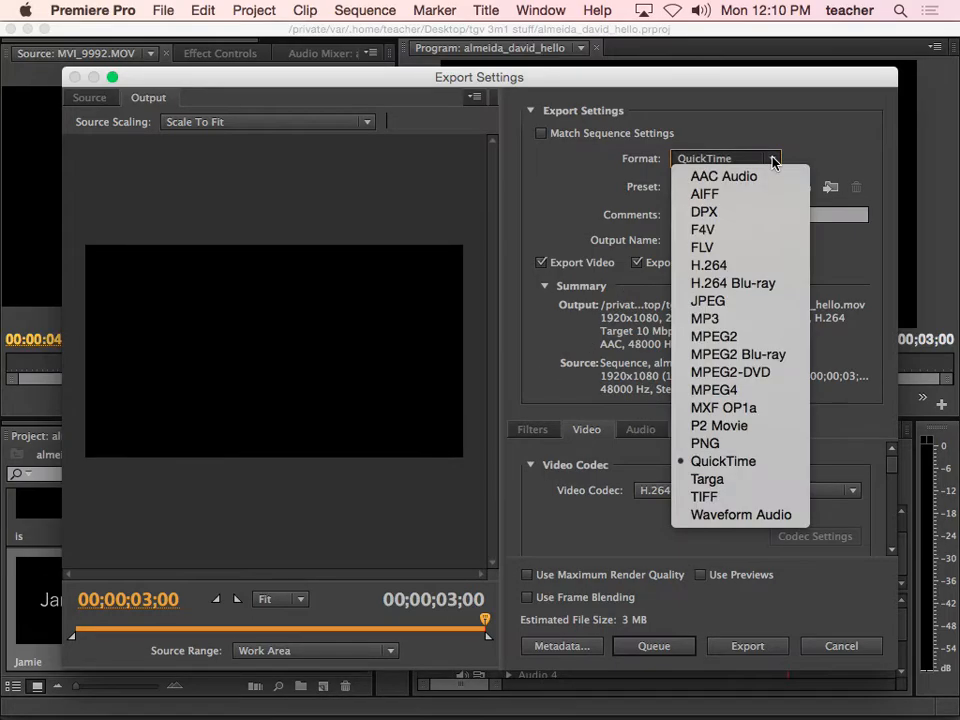
left_click(733, 265)
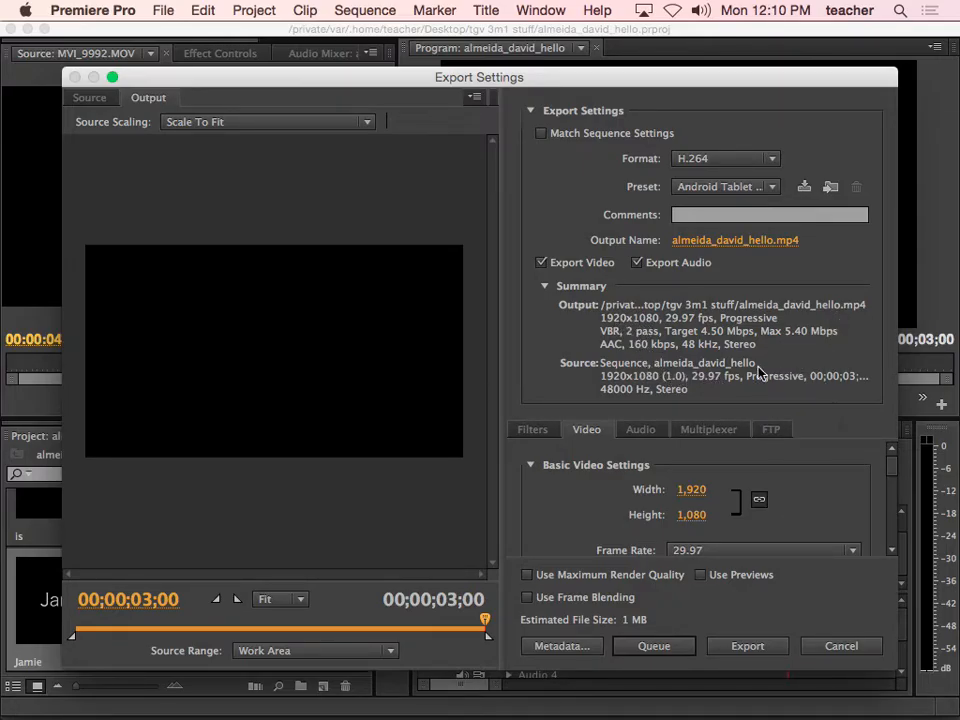
Save the student-named MP4 output to the Desktop and start the export
left_click(748, 241)
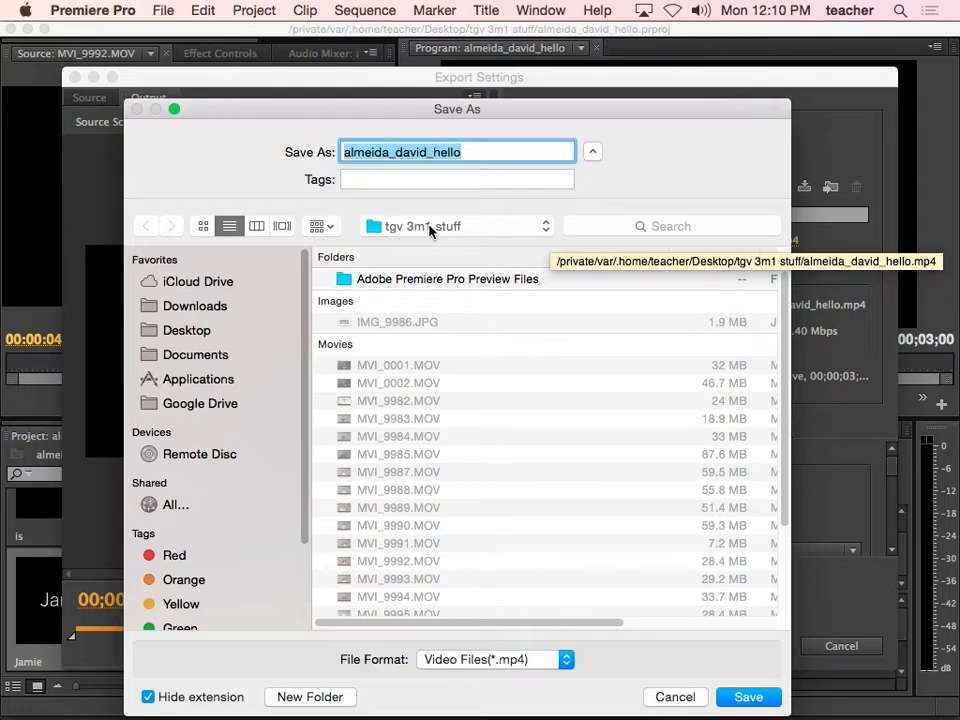
left_click(184, 331)
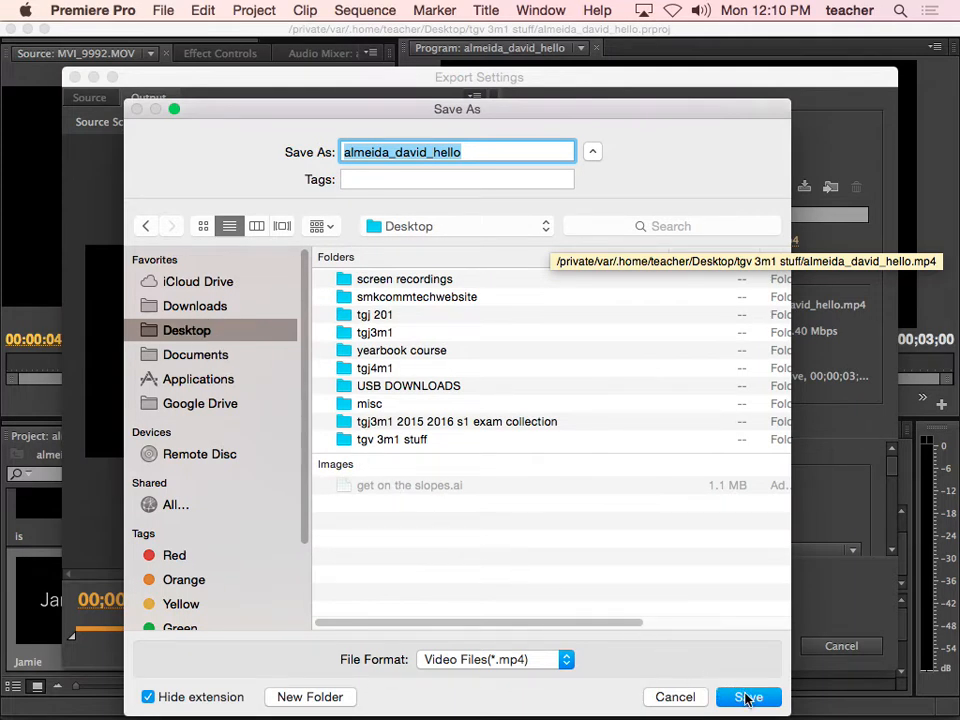
left_click(748, 697)
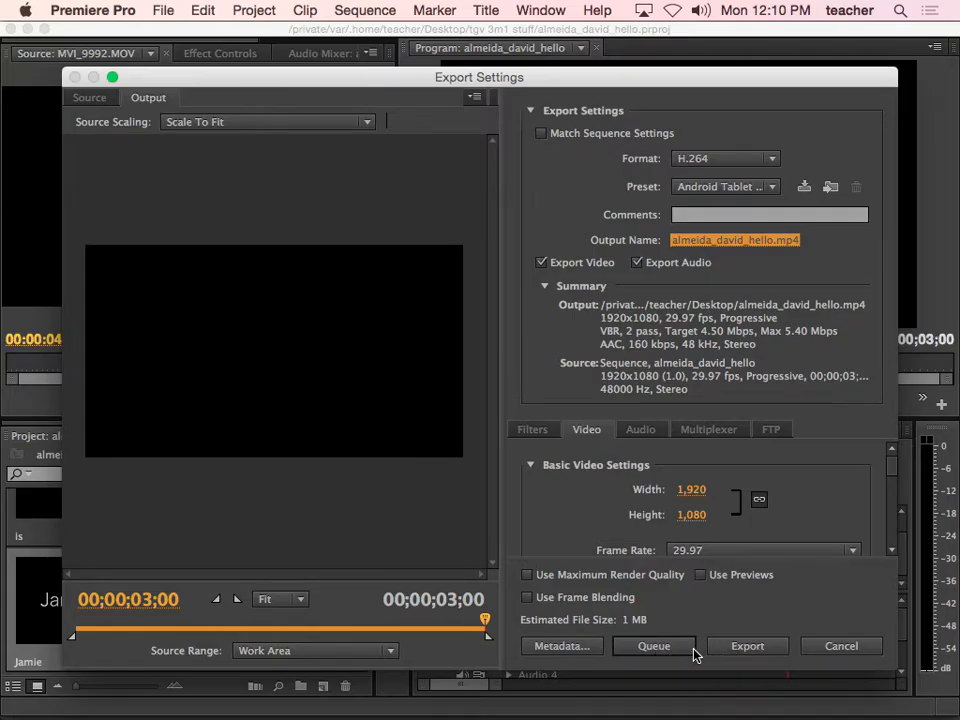
left_click(756, 651)
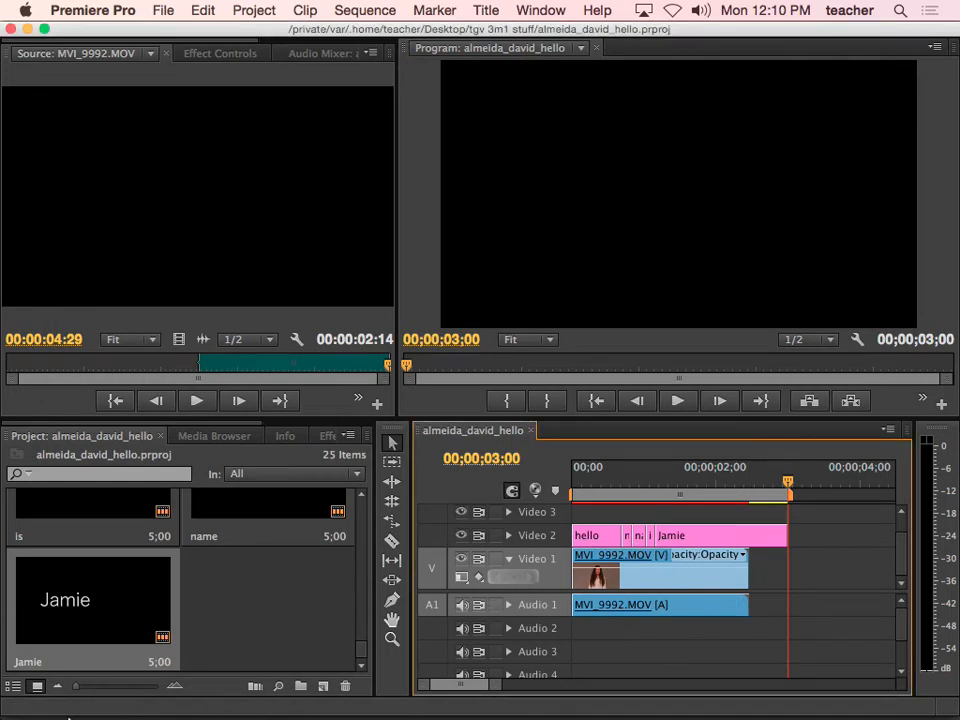
In Bridge, open the Desktop folder and play the exported student-named MP4 in the Preview panel
mouse_move(62, 712)
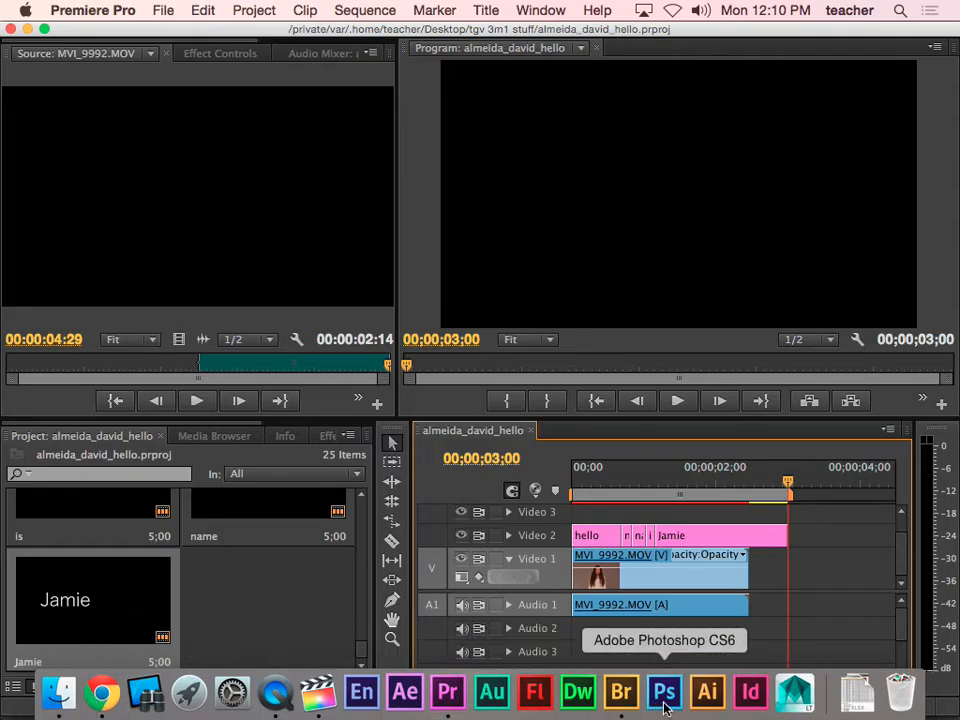
left_click(620, 692)
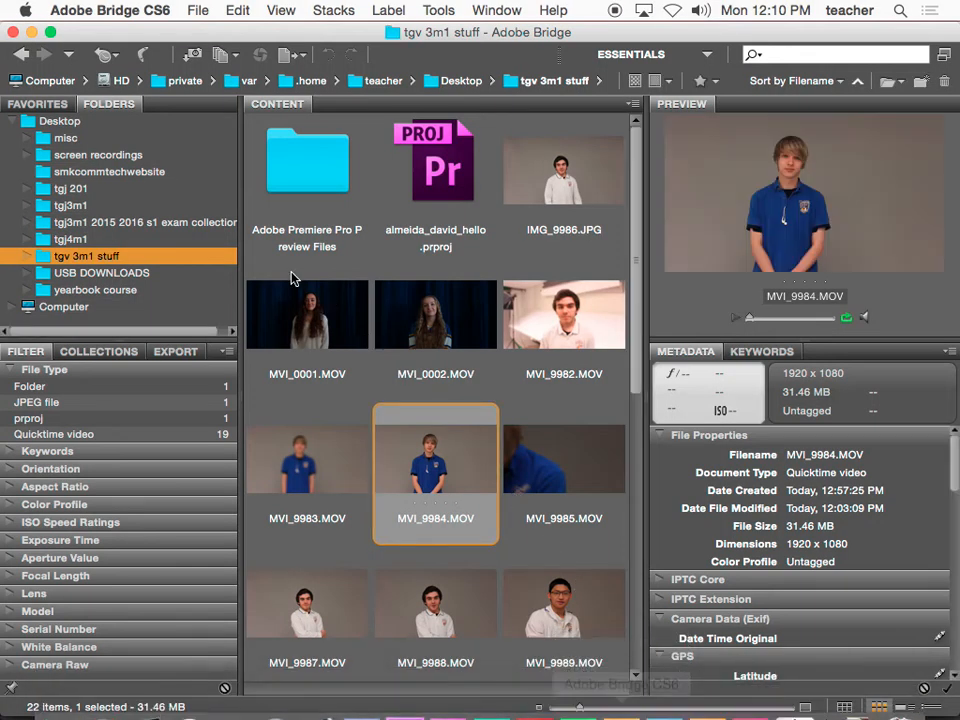
left_click(60, 121)
left_click(336, 190)
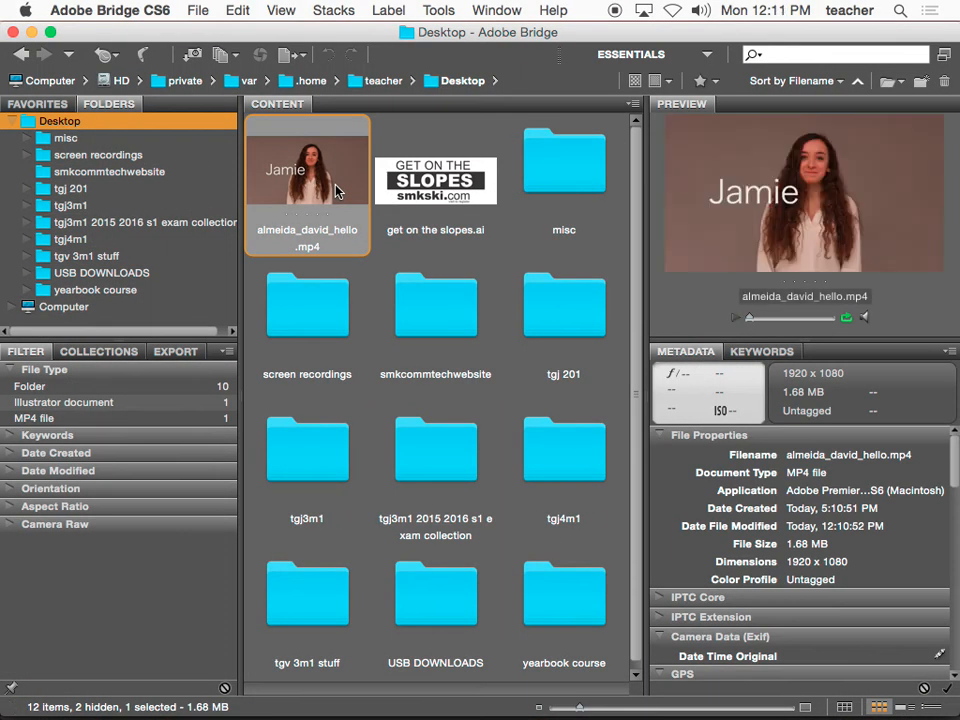
left_click(737, 320)
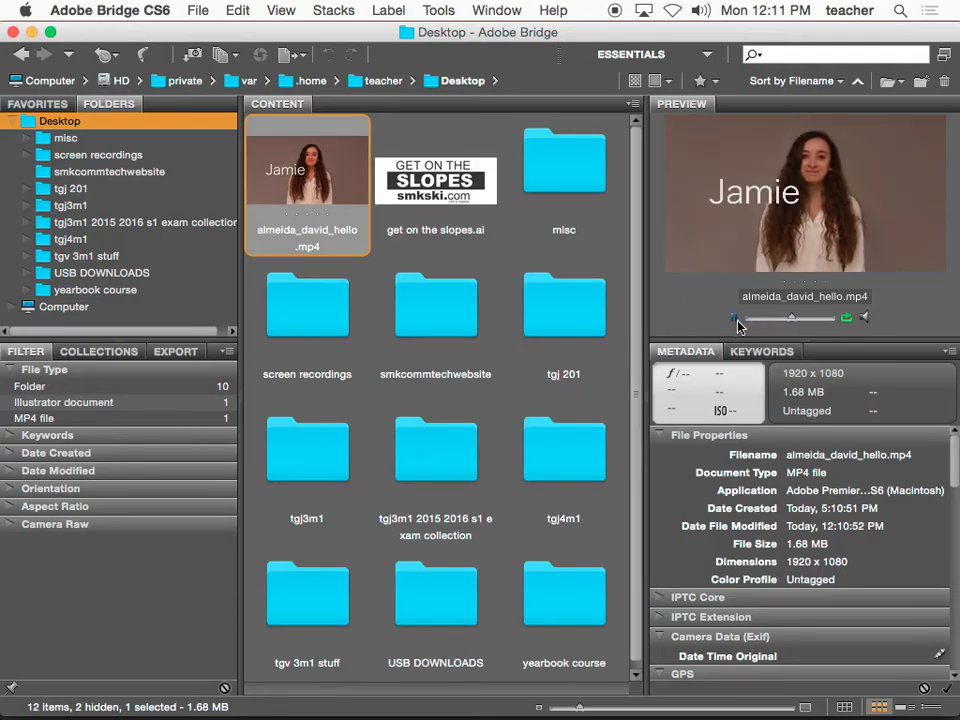
double_click(343, 184)
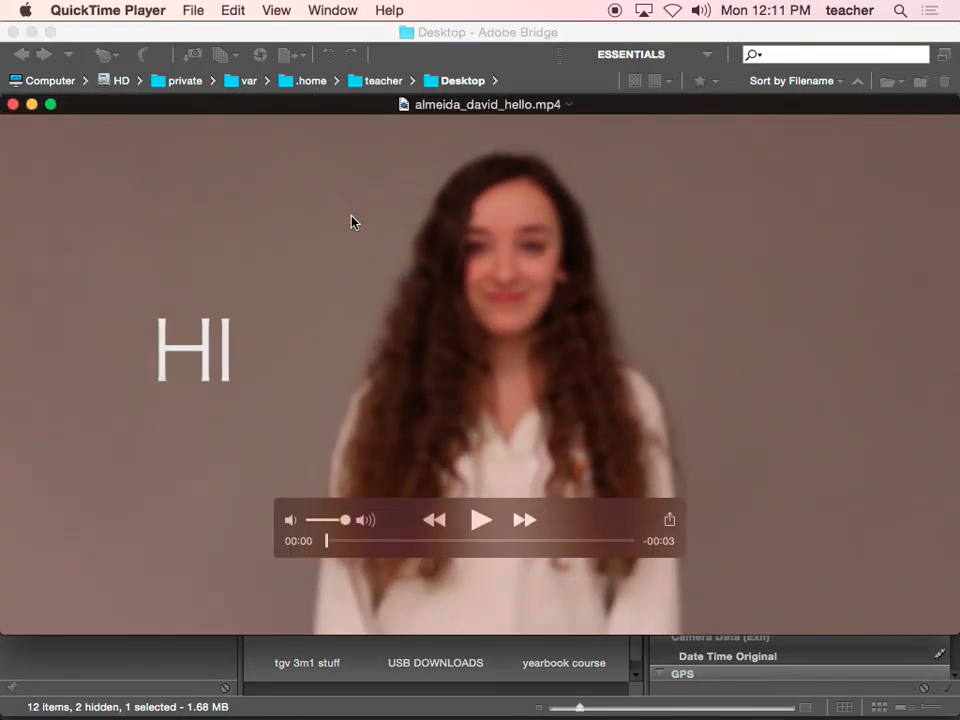
left_click(481, 520)
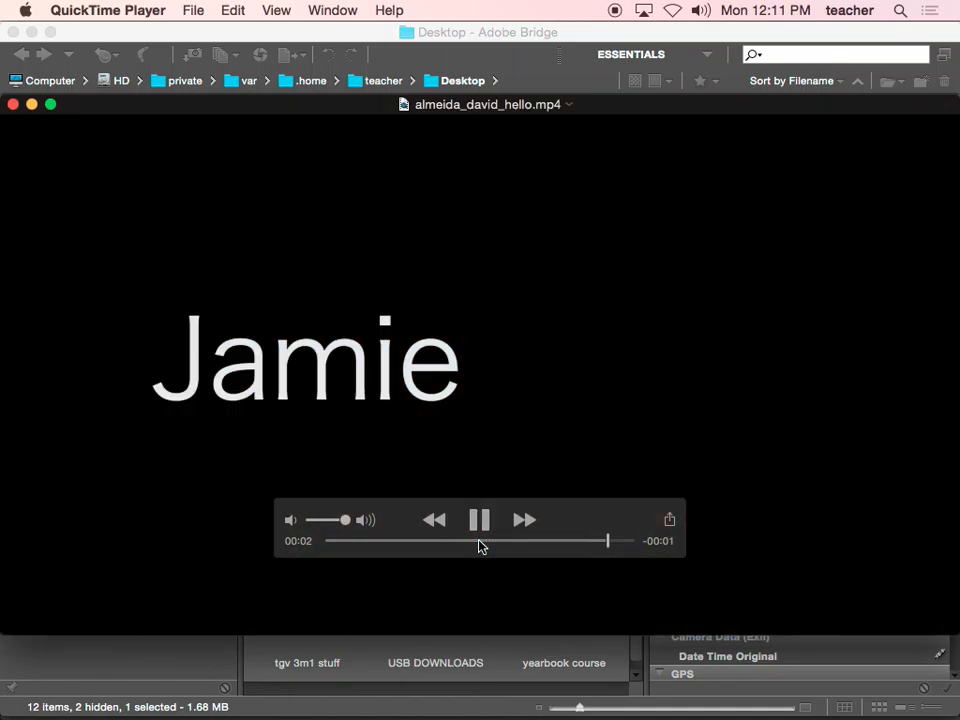
left_click(14, 105)
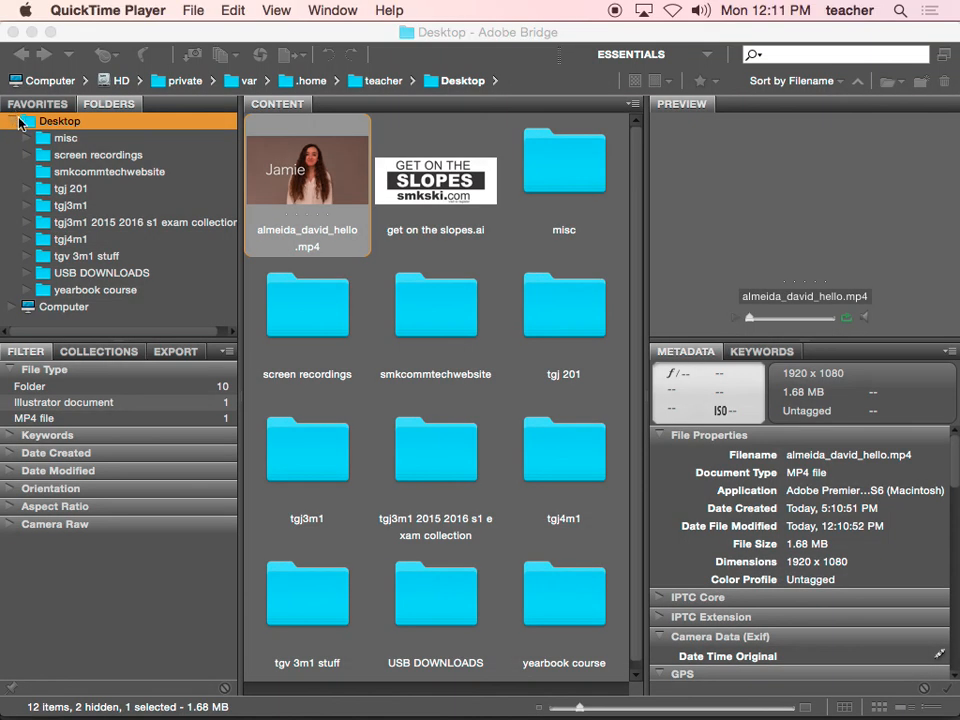